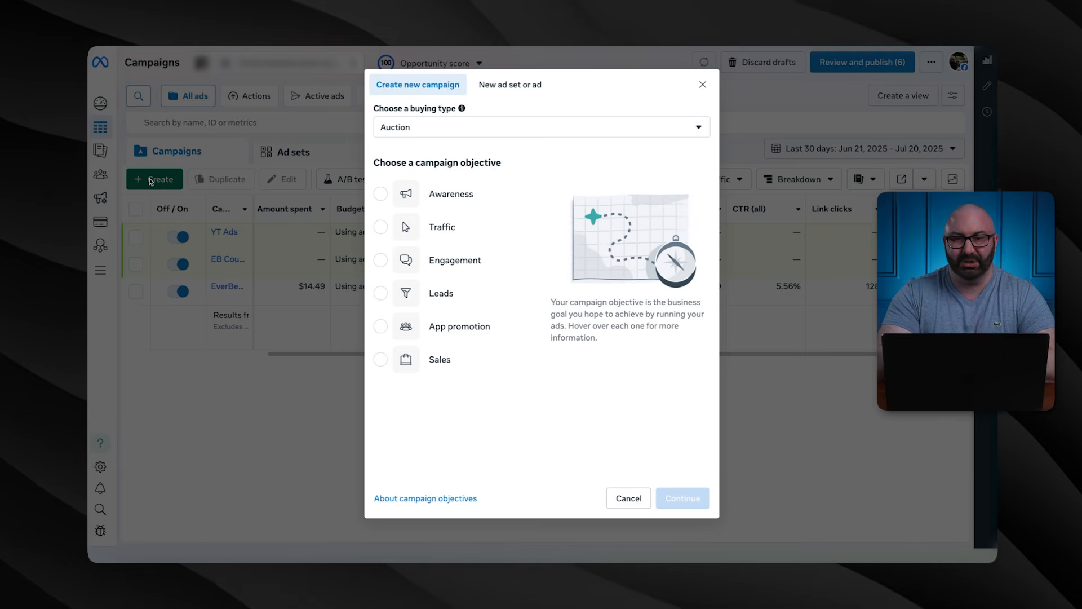
Review the campaign objective options in the Create new campaign dialog, starting with Traffic
{"action": "mouse_move", "coordinate": [458, 206]}
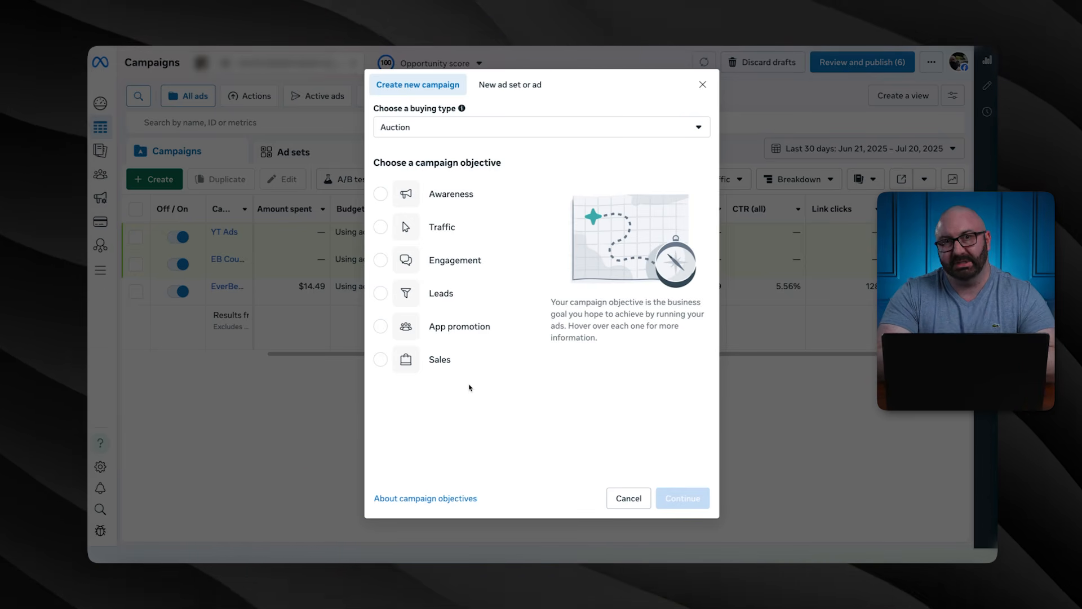
Choose Traffic as the objective and go with the Manual traffic campaign setup
{"action": "left_click", "coordinate": [384, 227]}
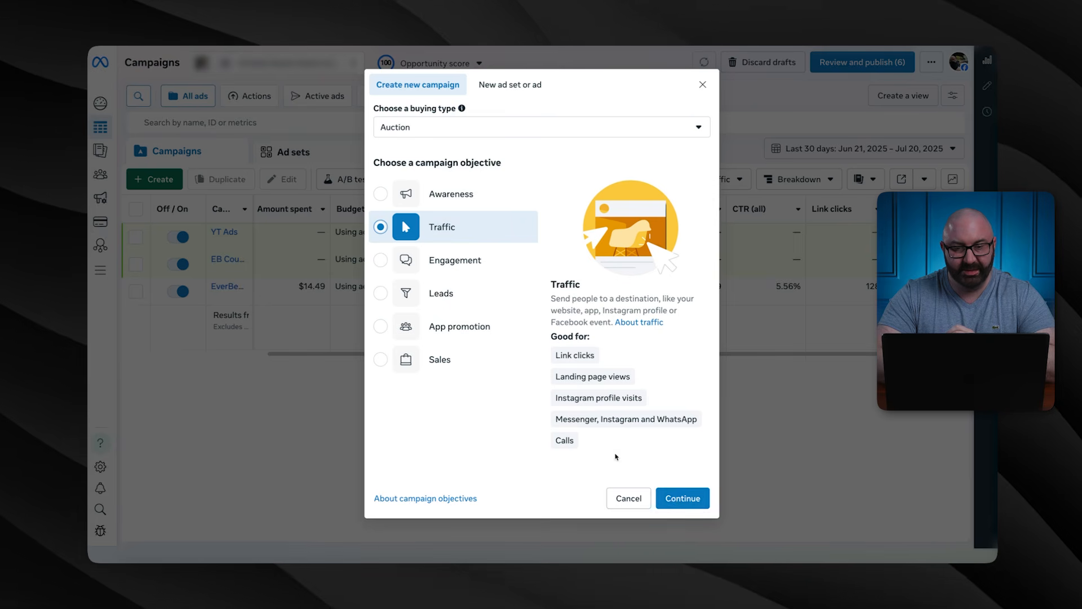
{"action": "left_click", "coordinate": [680, 499]}
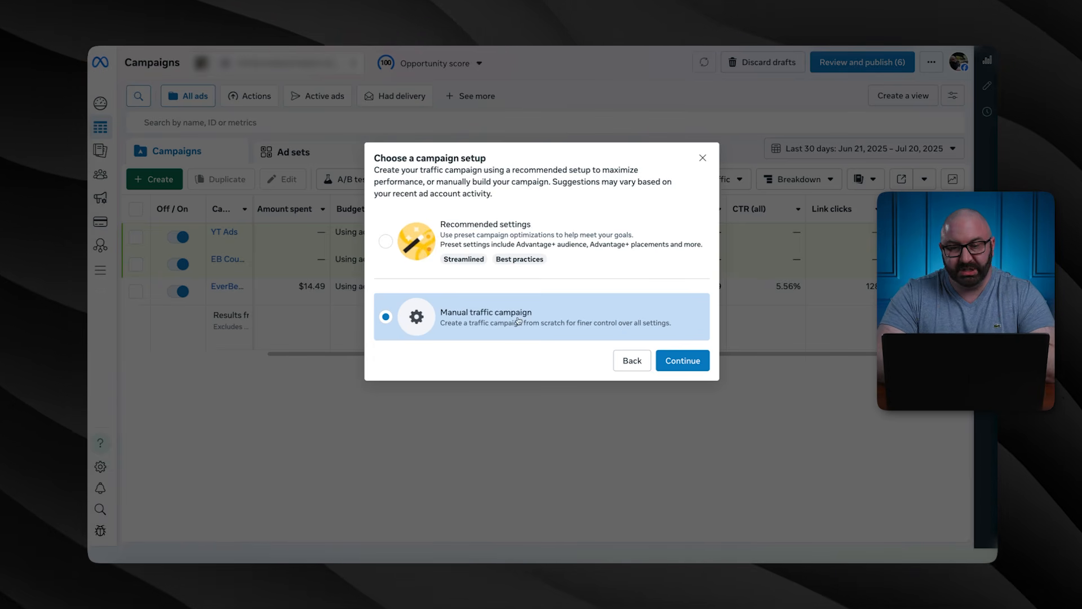
{"action": "left_click", "coordinate": [675, 362]}
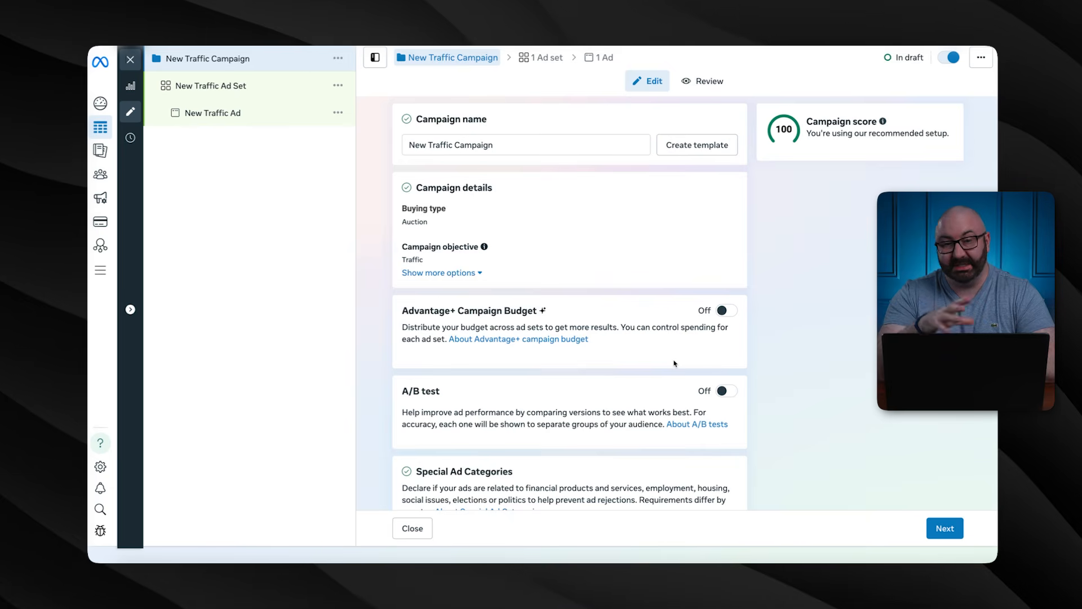
Replace the default campaign name with 'Youtube' and scroll down to Special Ad Categories
{"action": "triple_click", "coordinate": [490, 145]}
{"action": "key", "text": "BackSpace"}
{"action": "type", "text": "You"}
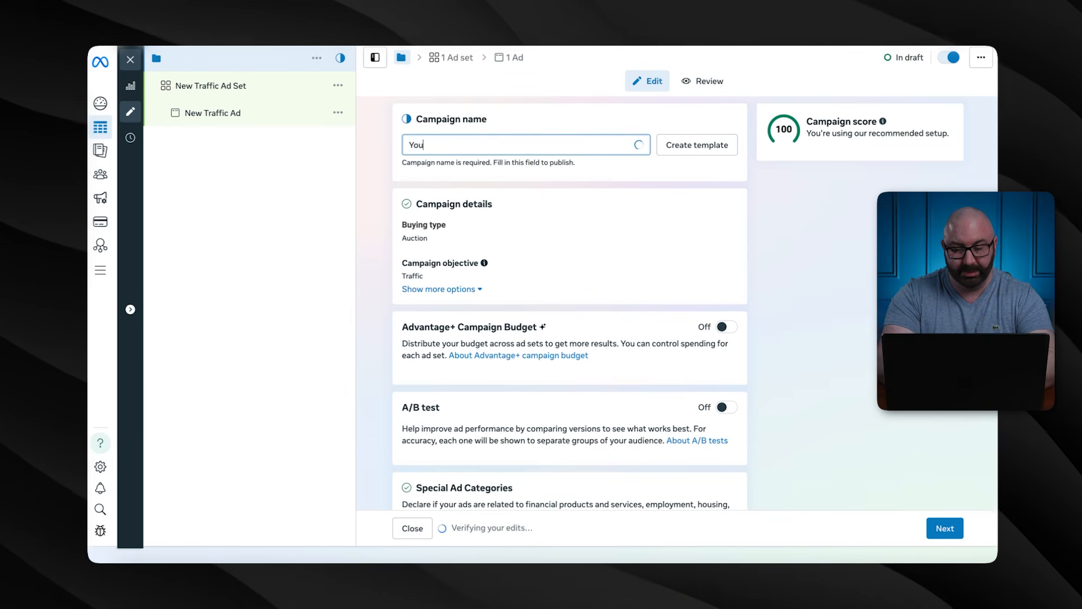
{"action": "type", "text": "tube"}
{"action": "scroll", "coordinate": [541, 171], "scroll_direction": "down", "scroll_amount": 2}
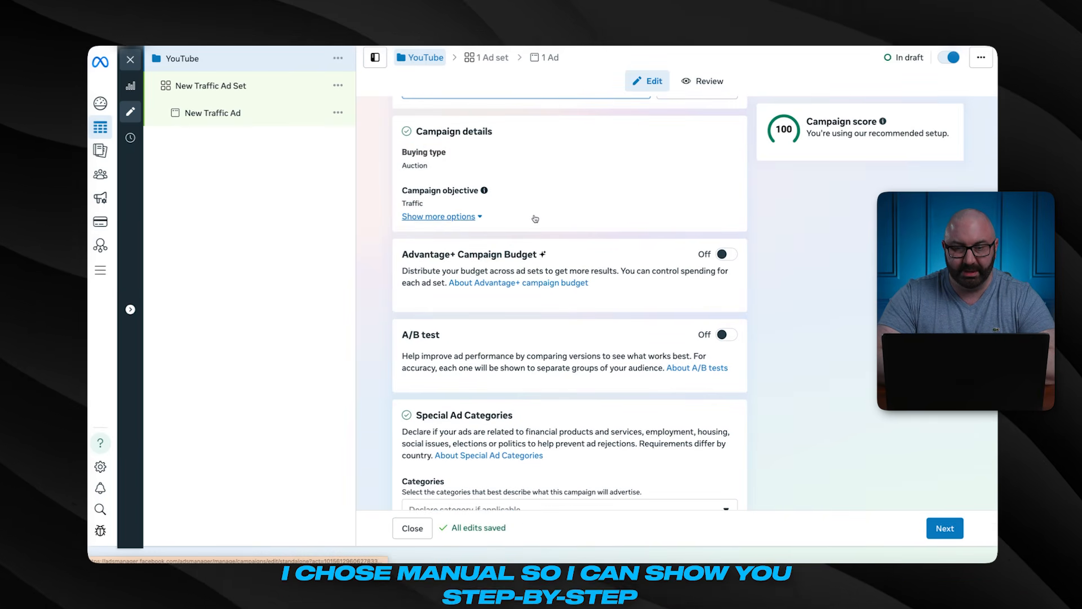
{"action": "scroll", "coordinate": [535, 219], "scroll_direction": "down", "scroll_amount": 1}
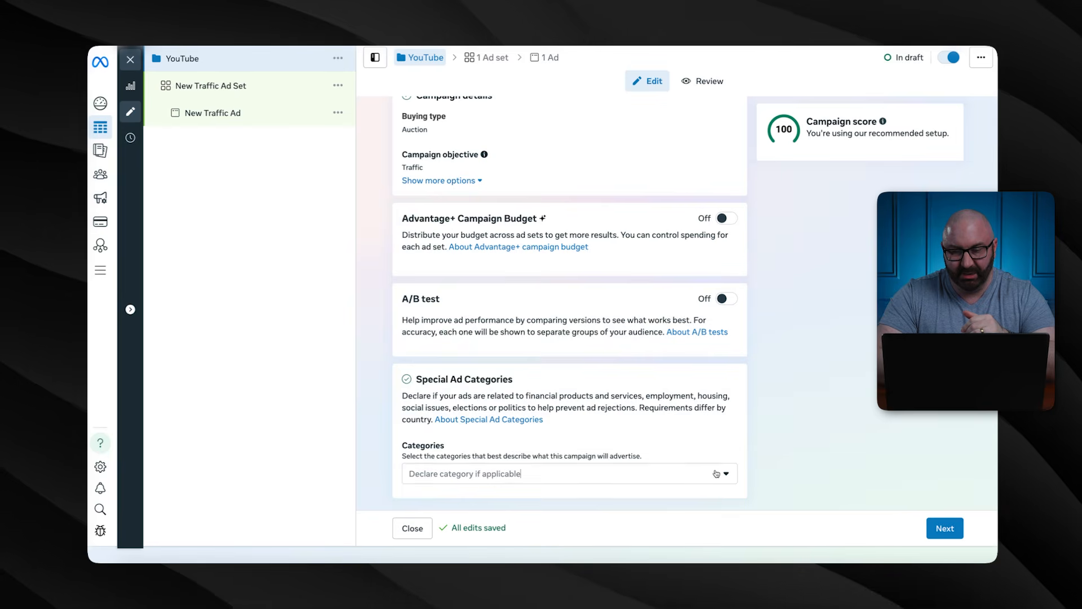
{"action": "left_click", "coordinate": [716, 474]}
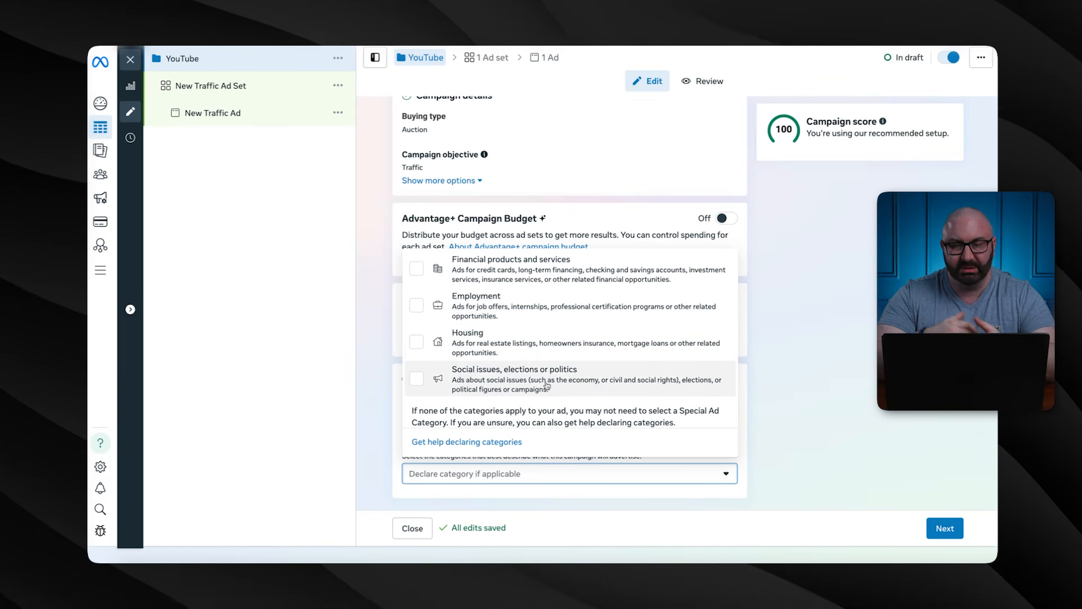
{"action": "left_click", "coordinate": [862, 376]}
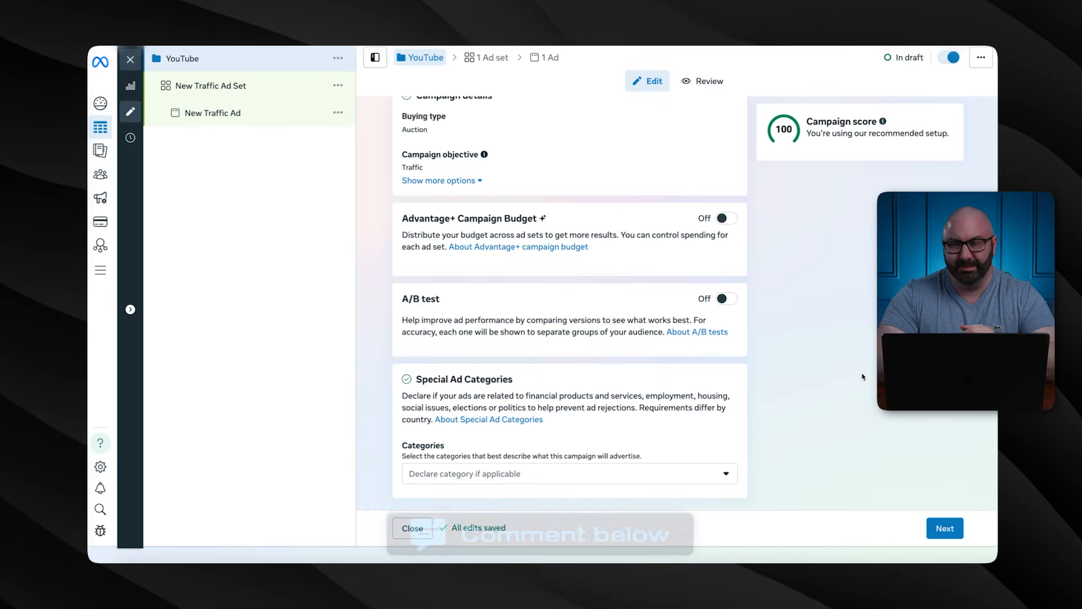
Go to the ad set editor and replace the default ad set name with 'YT Ad Set 2'
{"action": "left_click", "coordinate": [945, 529]}
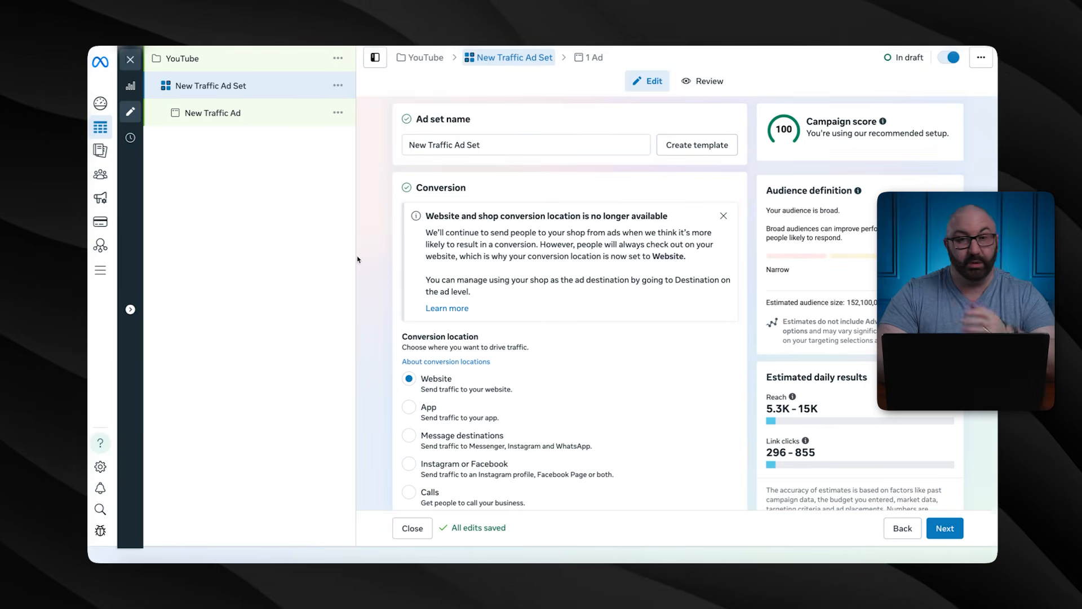
{"action": "left_click", "coordinate": [492, 145]}
{"action": "key", "text": "ctrl+a"}
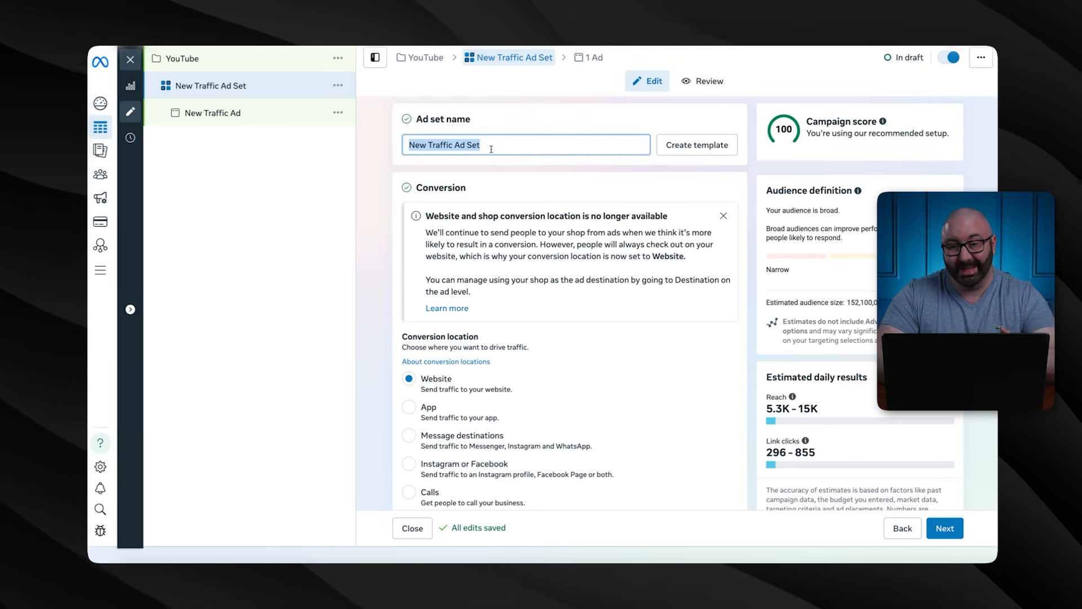
{"action": "type", "text": "You"}
{"action": "key", "text": "BackSpace"}
{"action": "key", "text": "BackSpace"}
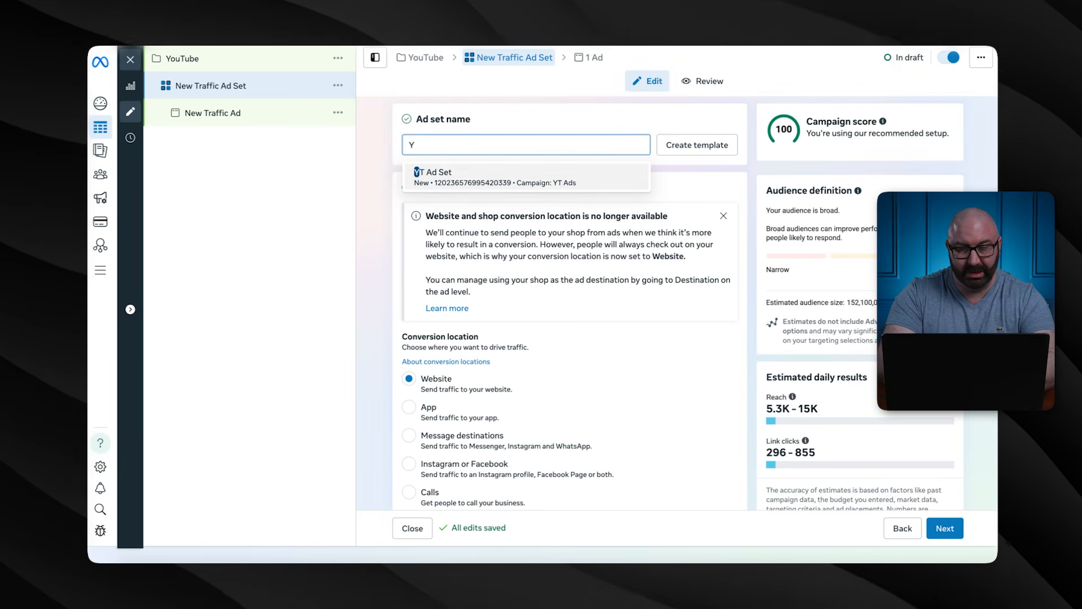
{"action": "type", "text": "T Ad Set"}
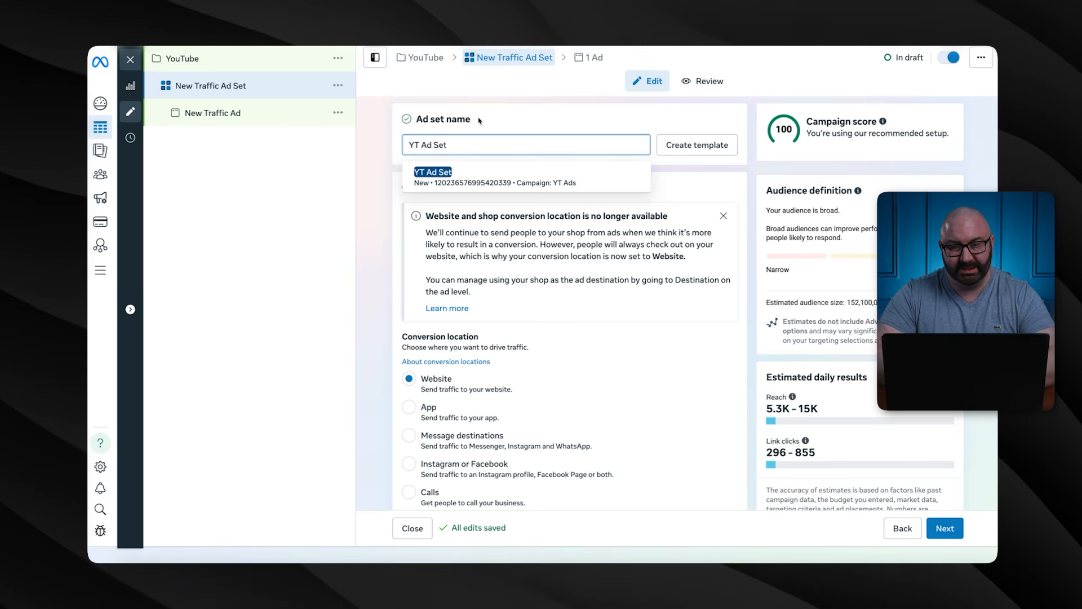
{"action": "left_click", "coordinate": [381, 208]}
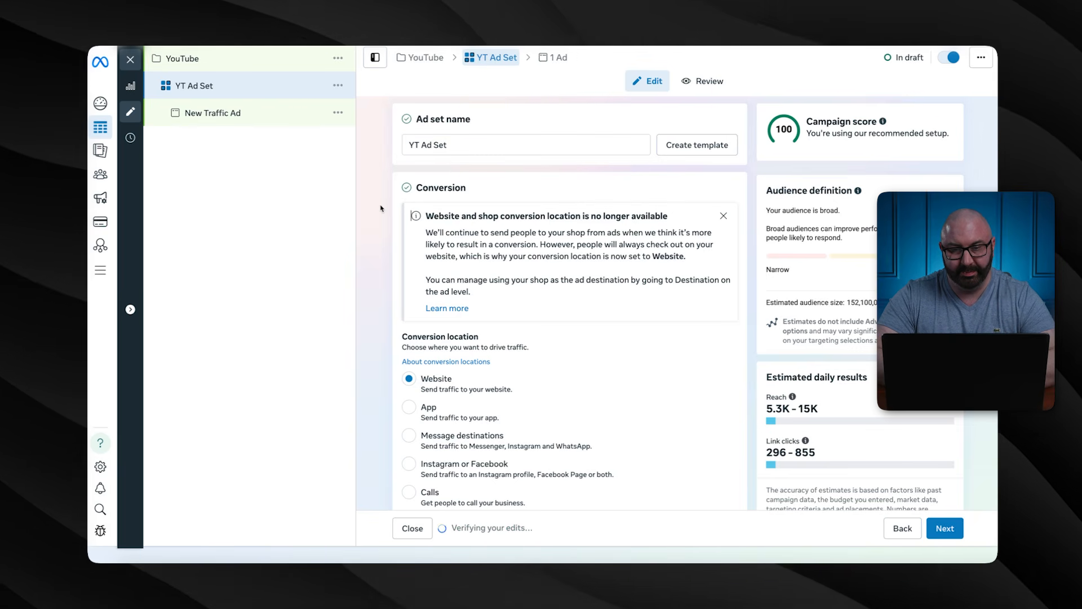
{"action": "left_click", "coordinate": [460, 142]}
{"action": "type", "text": "2"}
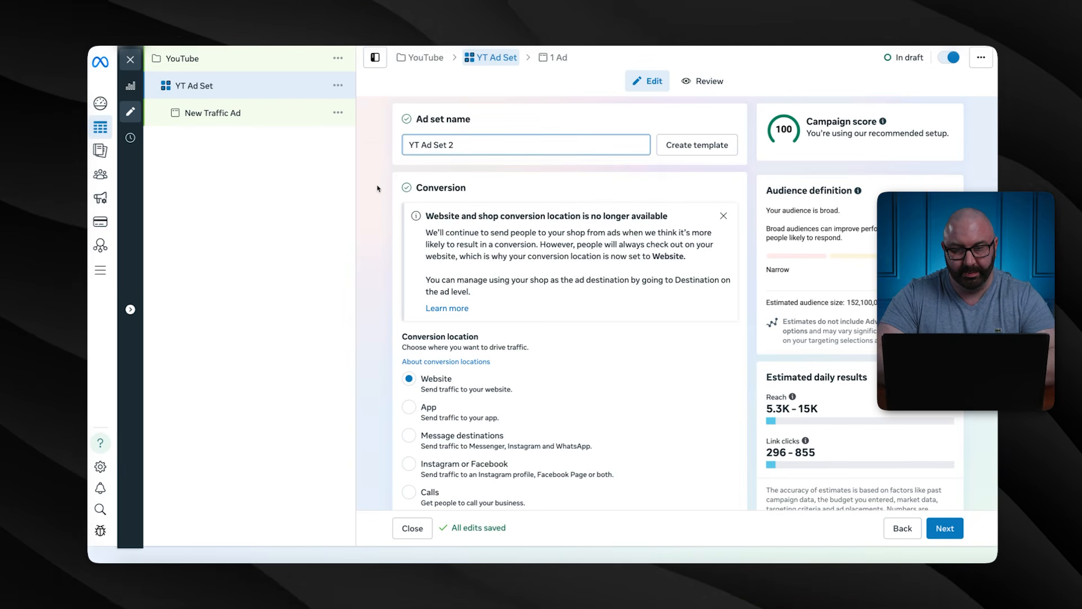
{"action": "scroll", "coordinate": [379, 189], "scroll_direction": "down", "scroll_amount": 4}
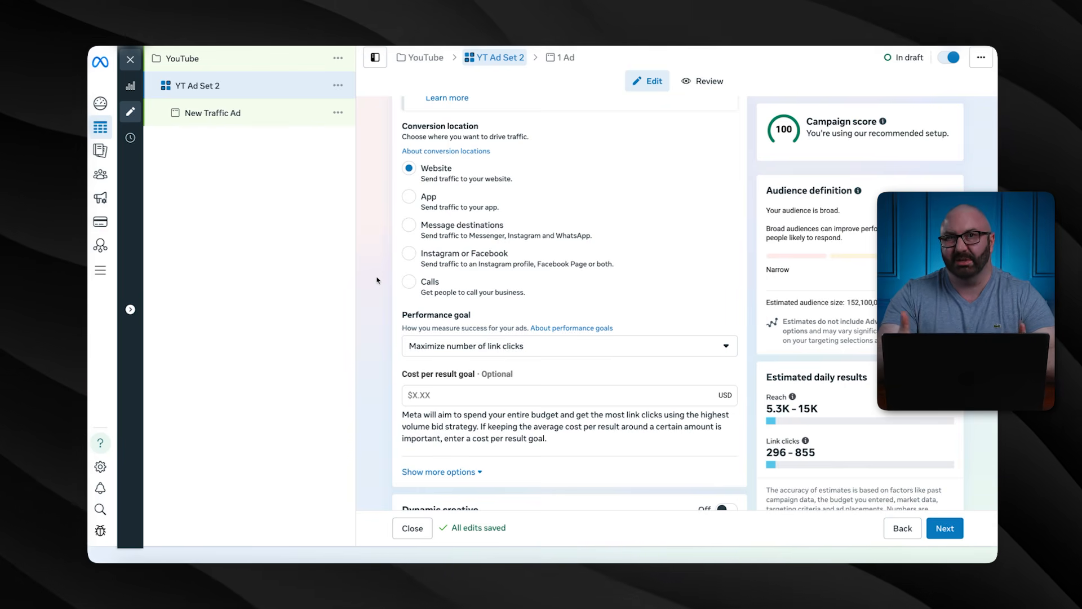
Scroll down the ad set form to the Performance goal section
{"action": "scroll", "coordinate": [377, 281], "scroll_direction": "down", "scroll_amount": 4}
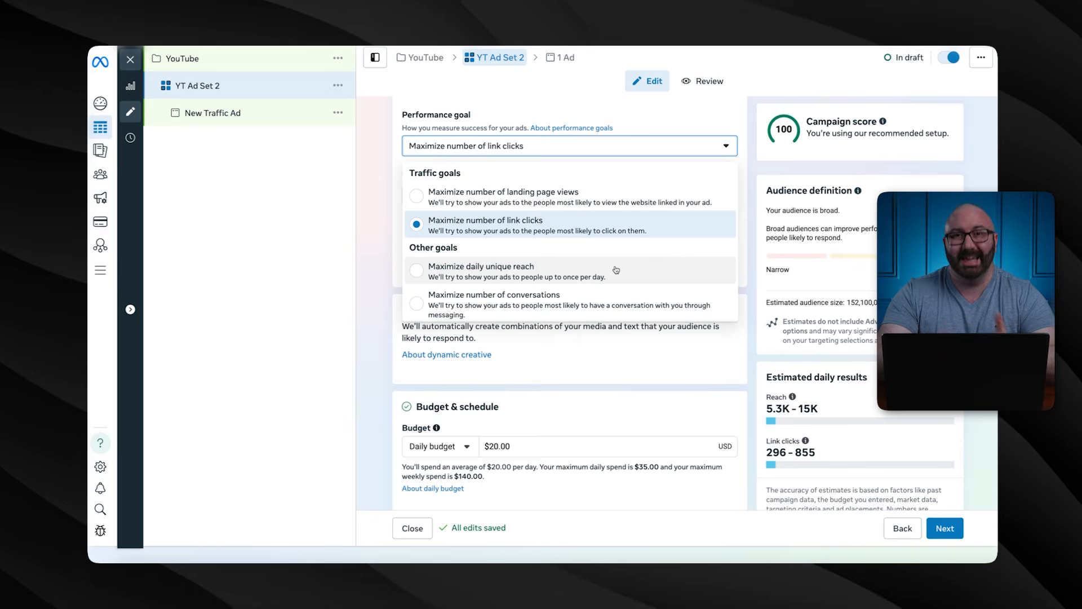
Keep Maximize number of link clicks as the selected performance goal
{"action": "scroll", "coordinate": [616, 270], "scroll_direction": "down", "scroll_amount": 1}
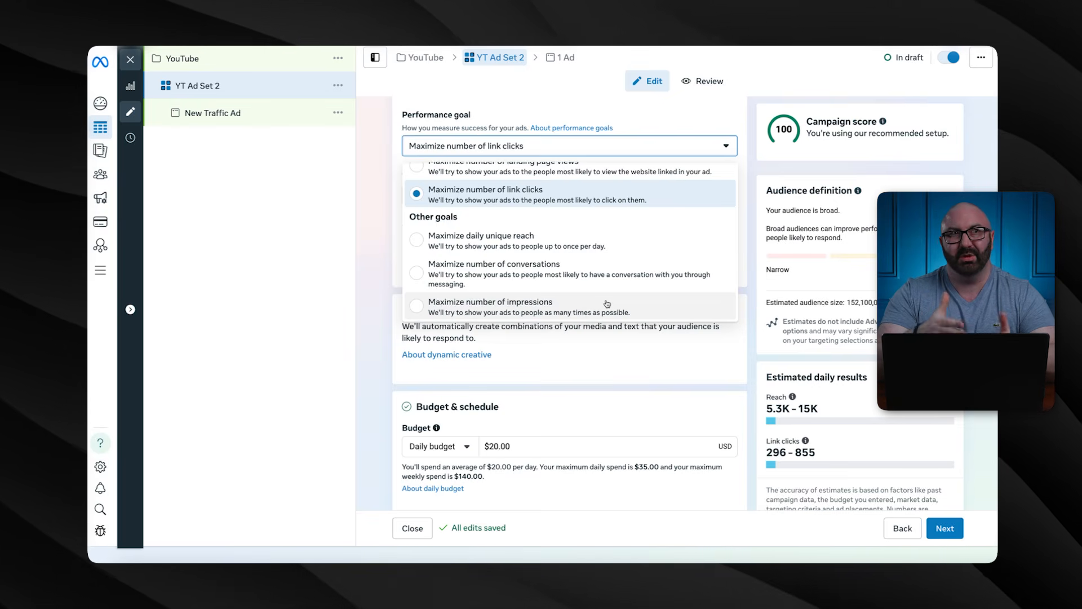
{"action": "left_click", "coordinate": [463, 191]}
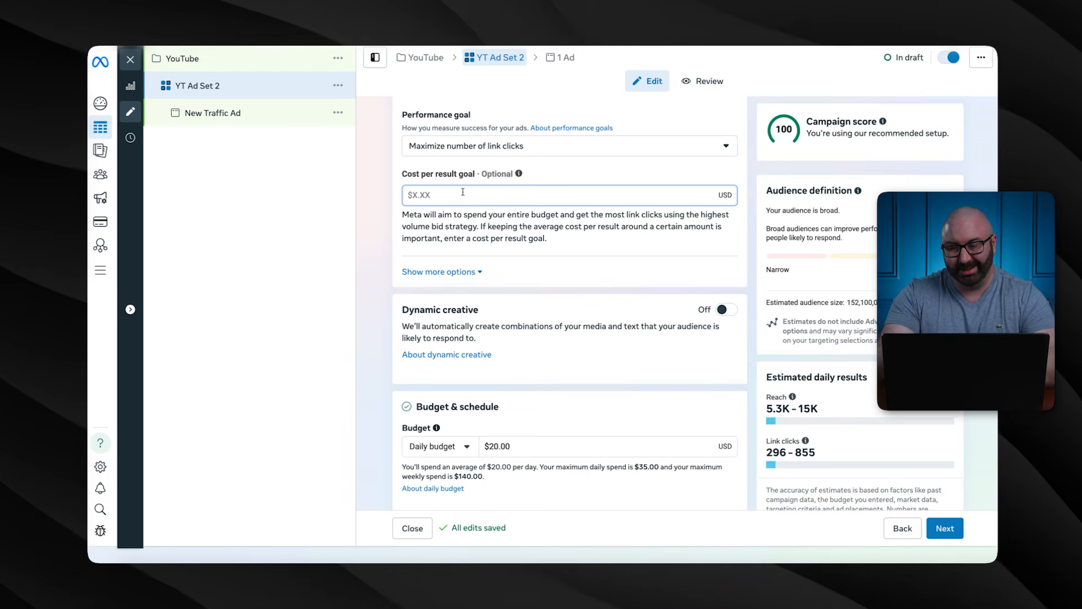
{"action": "type", "text": "50"}
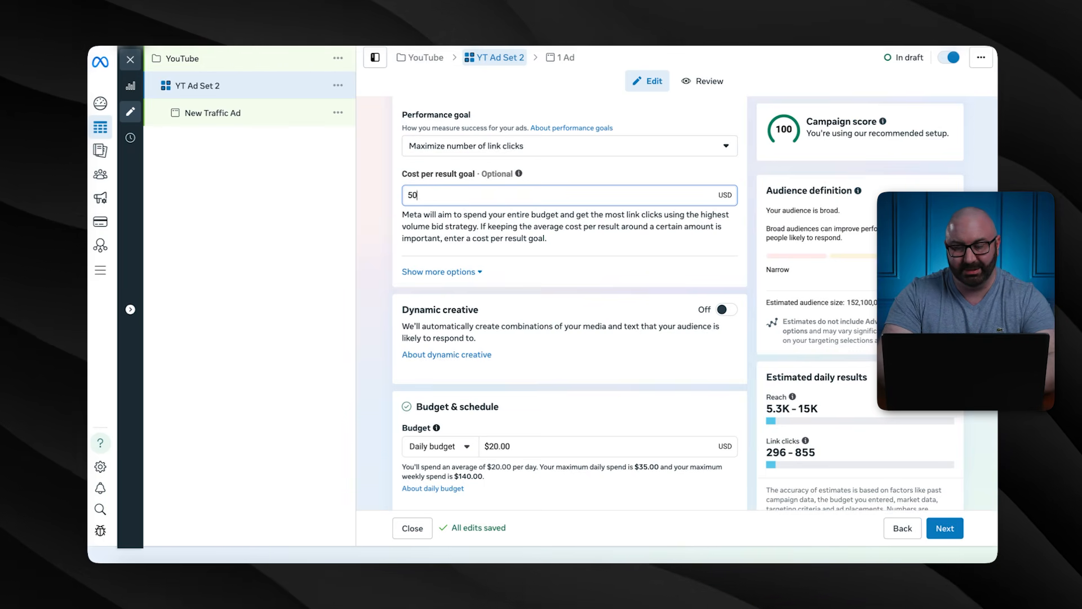
{"action": "type", "text": ".50"}
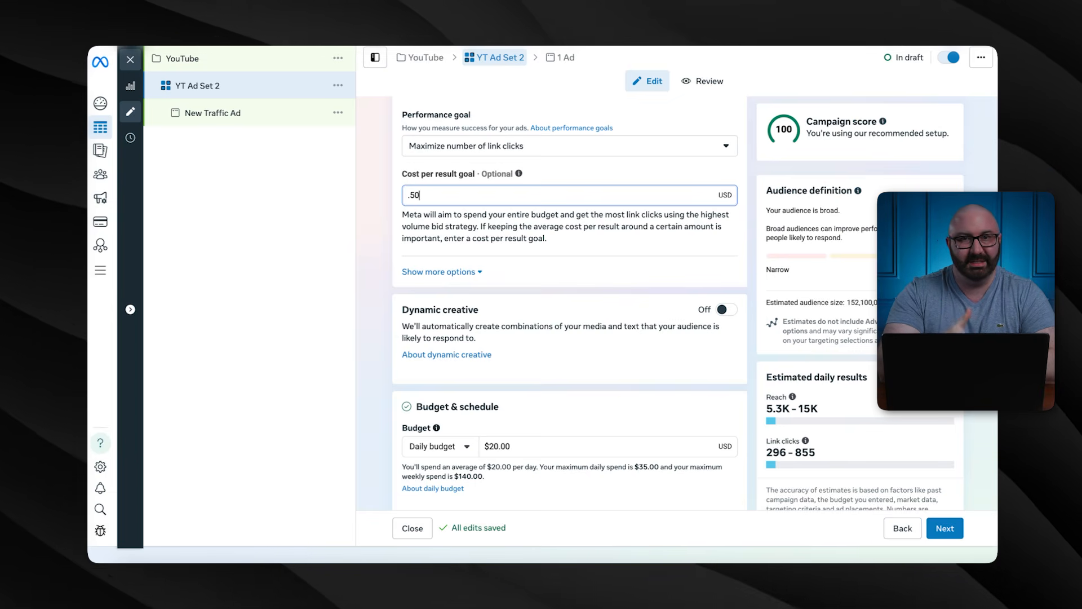
{"action": "key", "text": "BackSpace"}
{"action": "key", "text": "BackSpace"}
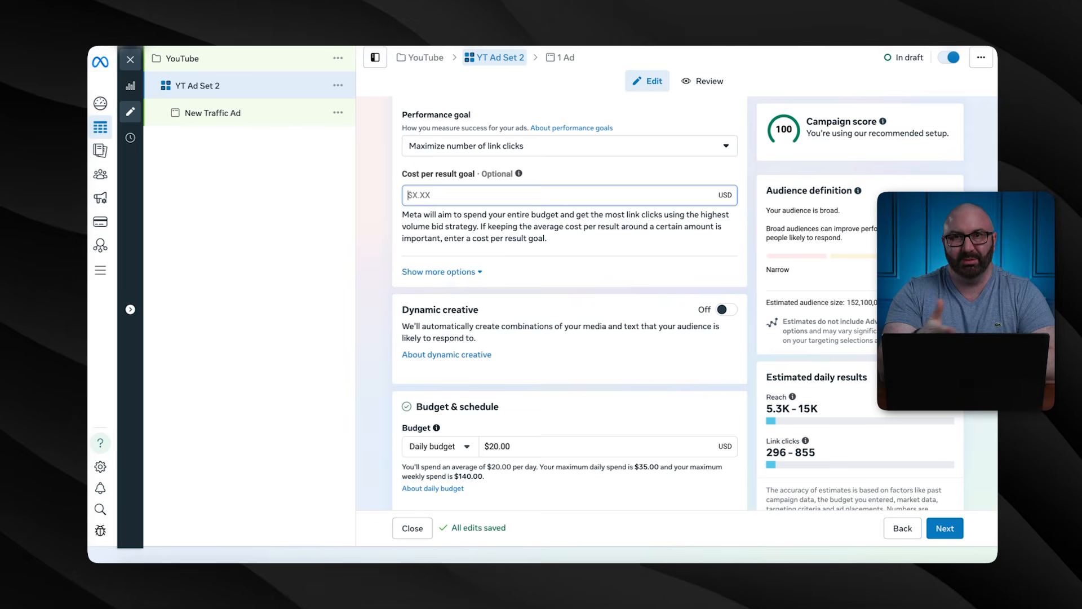
{"action": "scroll", "coordinate": [462, 282], "scroll_direction": "down", "scroll_amount": 3}
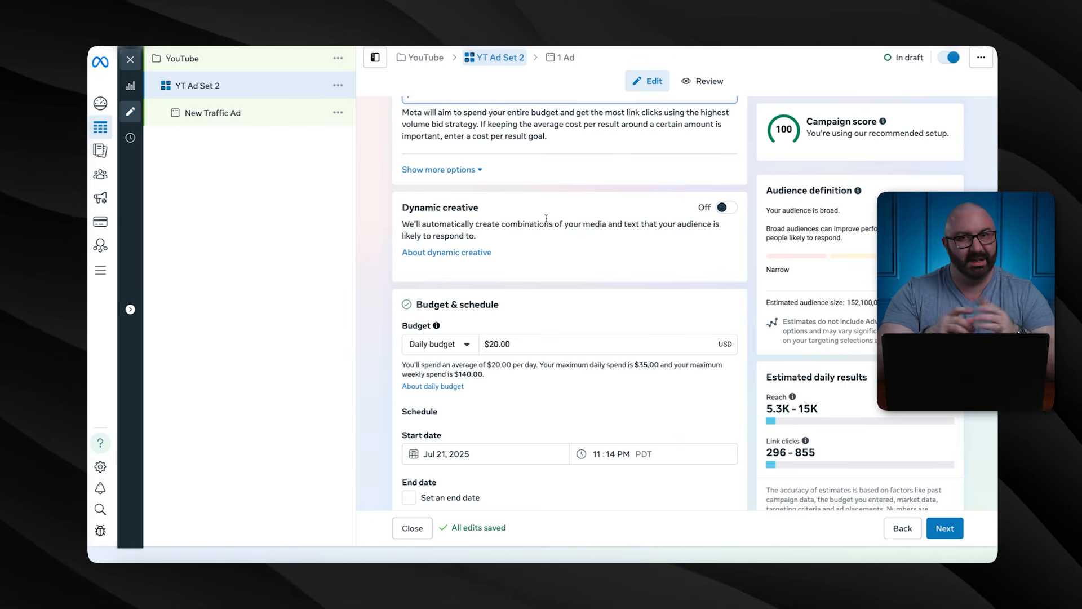
Check the daily versus lifetime budget choices, keeping the daily budget
{"action": "scroll", "coordinate": [546, 218], "scroll_direction": "down", "scroll_amount": 3}
{"action": "left_click", "coordinate": [467, 161]}
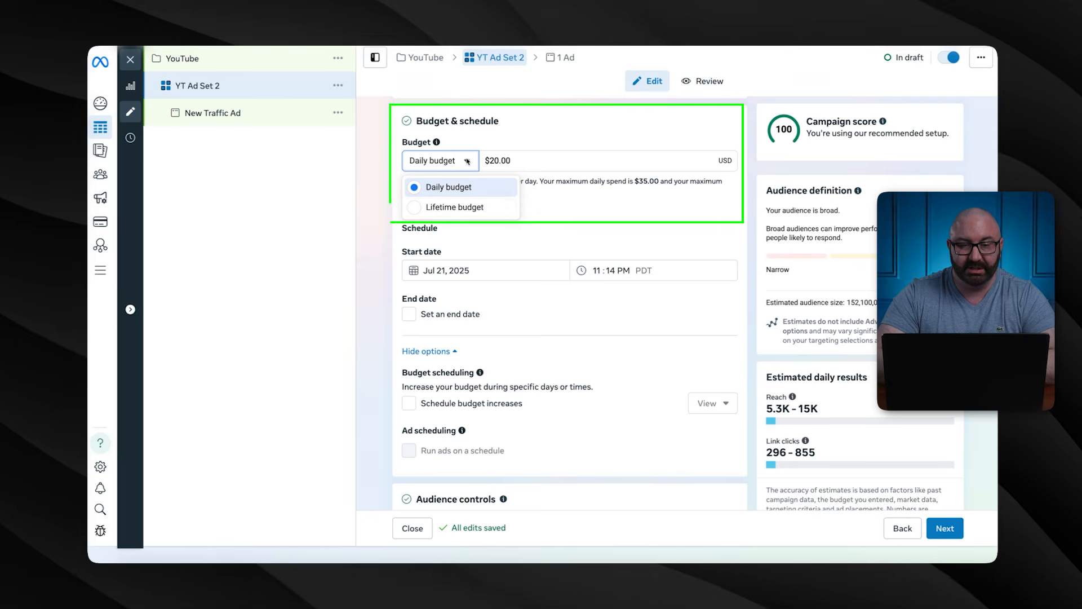
{"action": "left_click", "coordinate": [555, 208]}
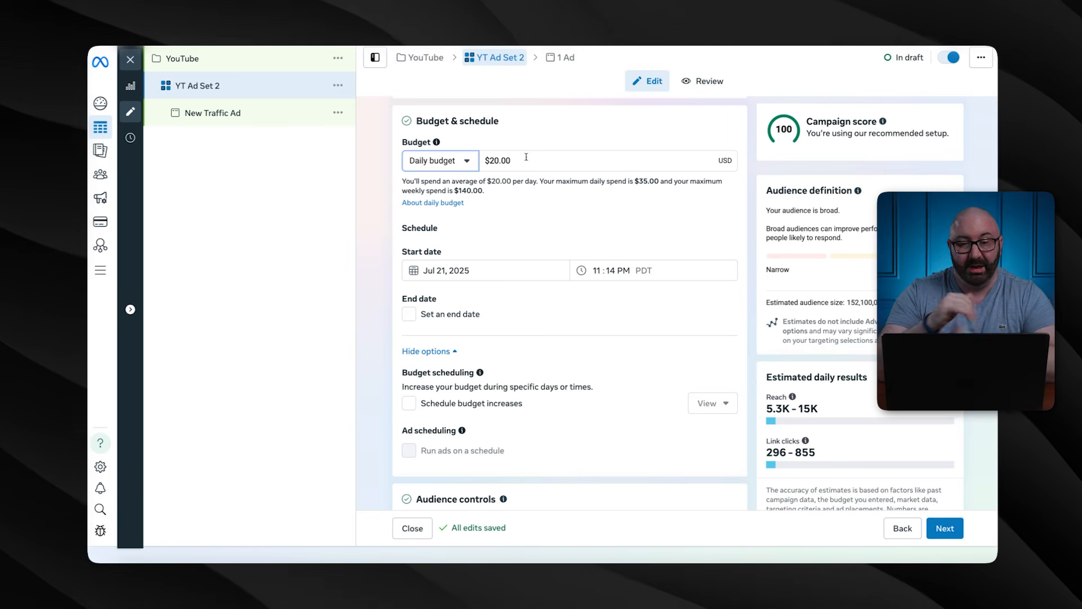
Turn on 'Set an end date', keeping the Jul 31, 2025 11:14 PM end
{"action": "scroll", "coordinate": [486, 241], "scroll_direction": "down", "scroll_amount": 1}
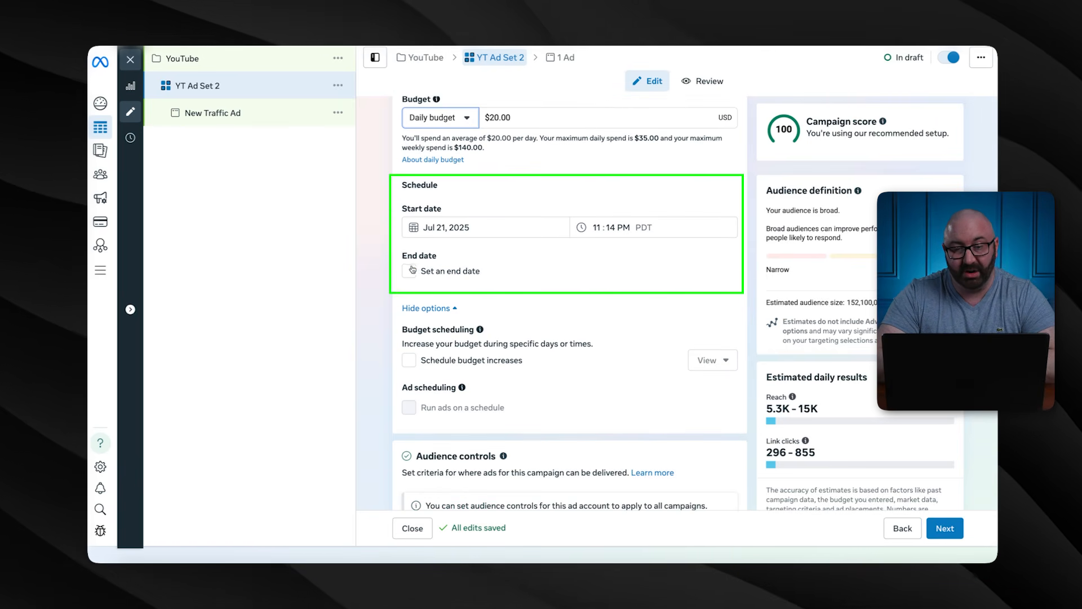
{"action": "left_click", "coordinate": [410, 271]}
{"action": "left_click", "coordinate": [409, 271]}
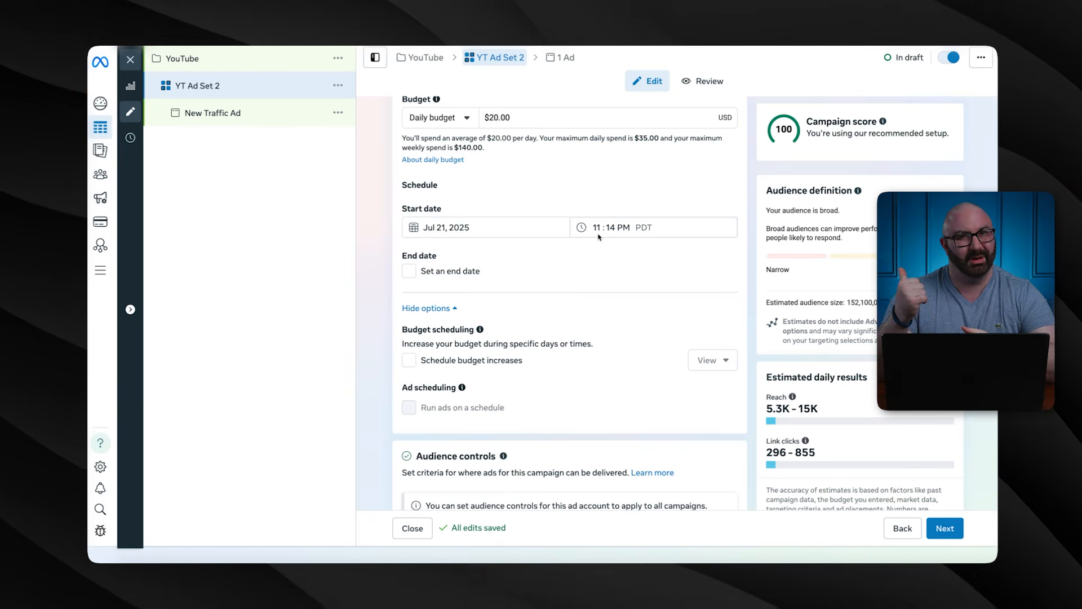
{"action": "left_click", "coordinate": [408, 271]}
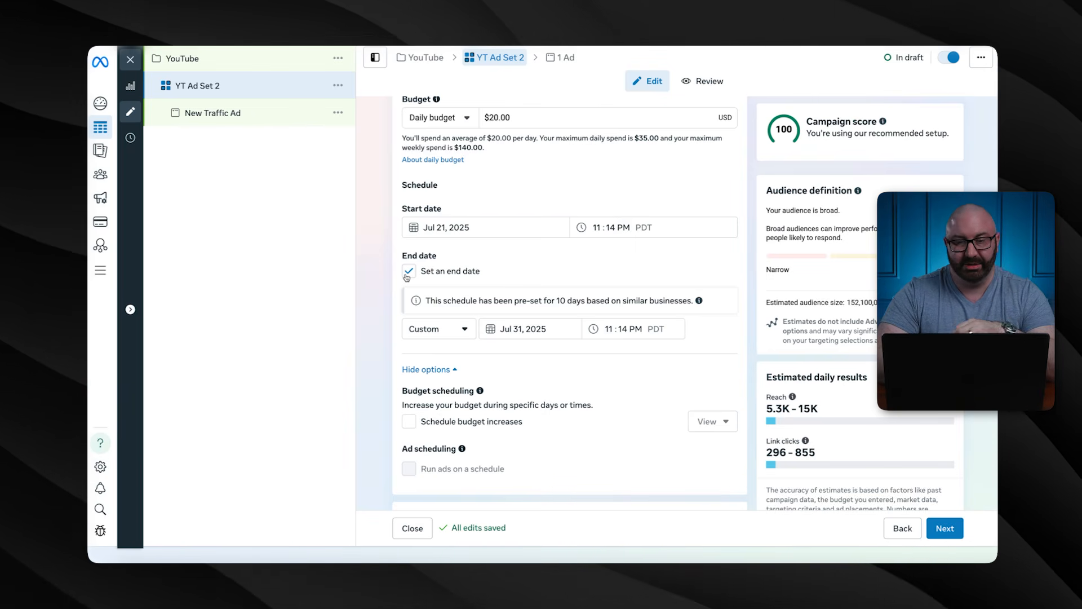
Untick the end date so the ad set runs open-ended, then scroll through the audience sections
{"action": "scroll", "coordinate": [406, 276], "scroll_direction": "down", "scroll_amount": 1}
{"action": "left_click", "coordinate": [408, 206]}
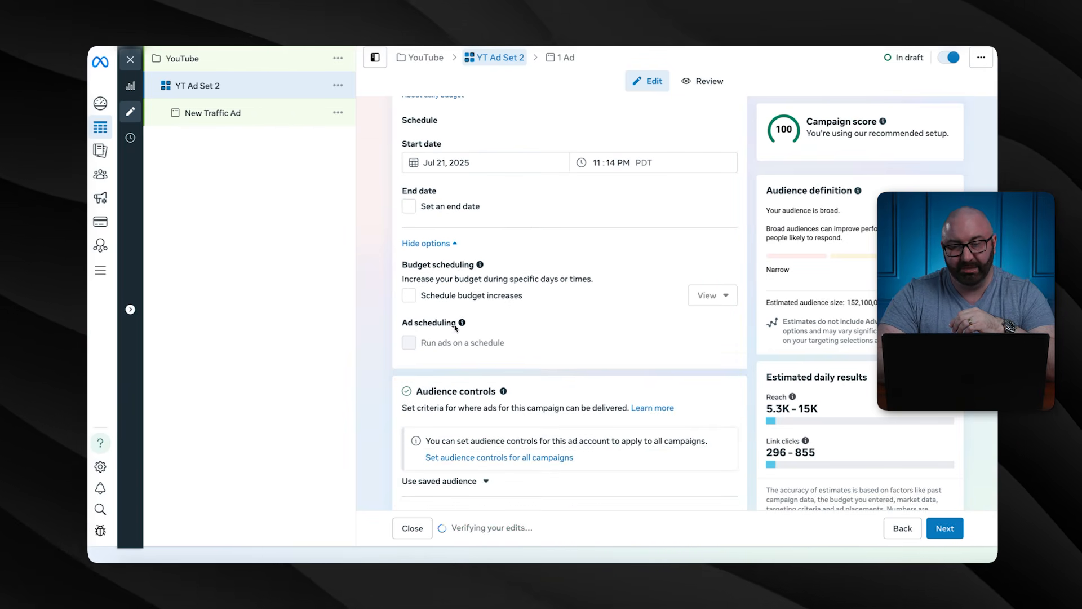
{"action": "scroll", "coordinate": [408, 253], "scroll_direction": "down", "scroll_amount": 2}
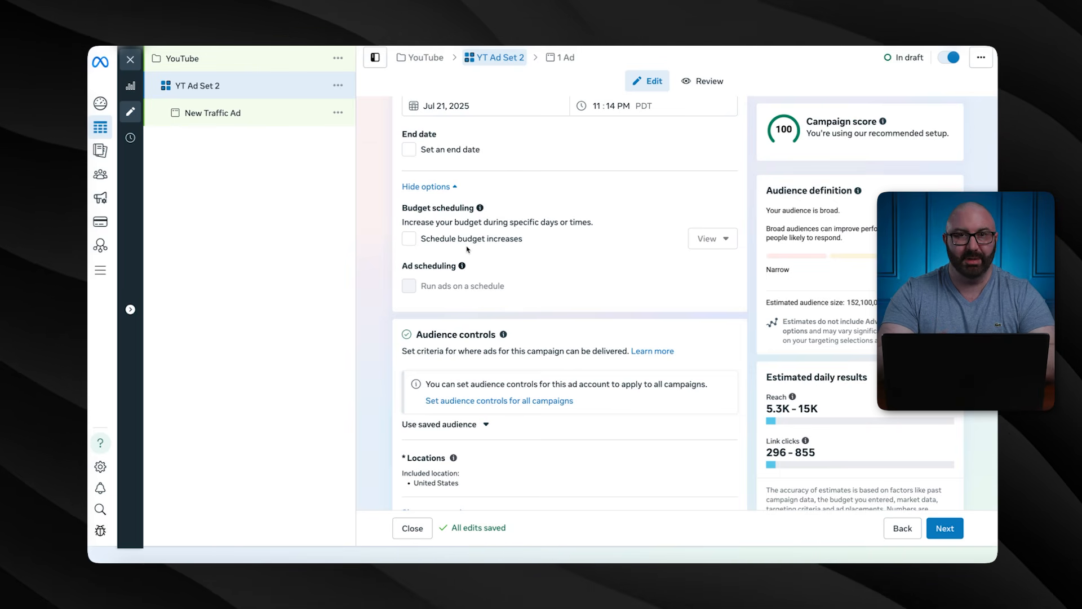
{"action": "scroll", "coordinate": [467, 249], "scroll_direction": "down", "scroll_amount": 2}
{"action": "scroll", "coordinate": [467, 250], "scroll_direction": "down", "scroll_amount": 2}
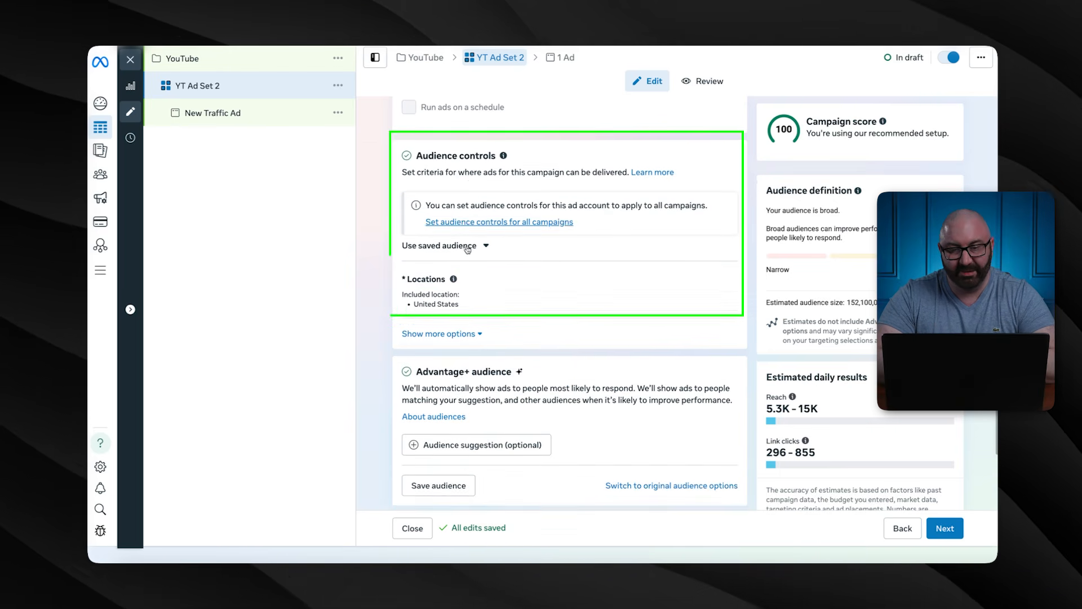
{"action": "scroll", "coordinate": [476, 270], "scroll_direction": "down", "scroll_amount": 1}
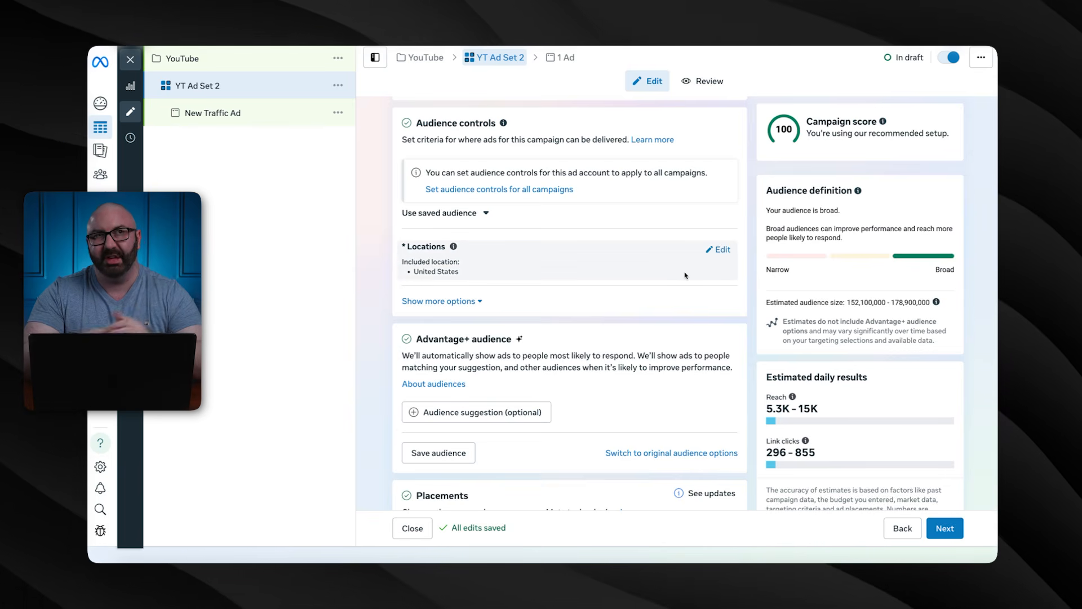
{"action": "scroll", "coordinate": [564, 253], "scroll_direction": "down", "scroll_amount": 3}
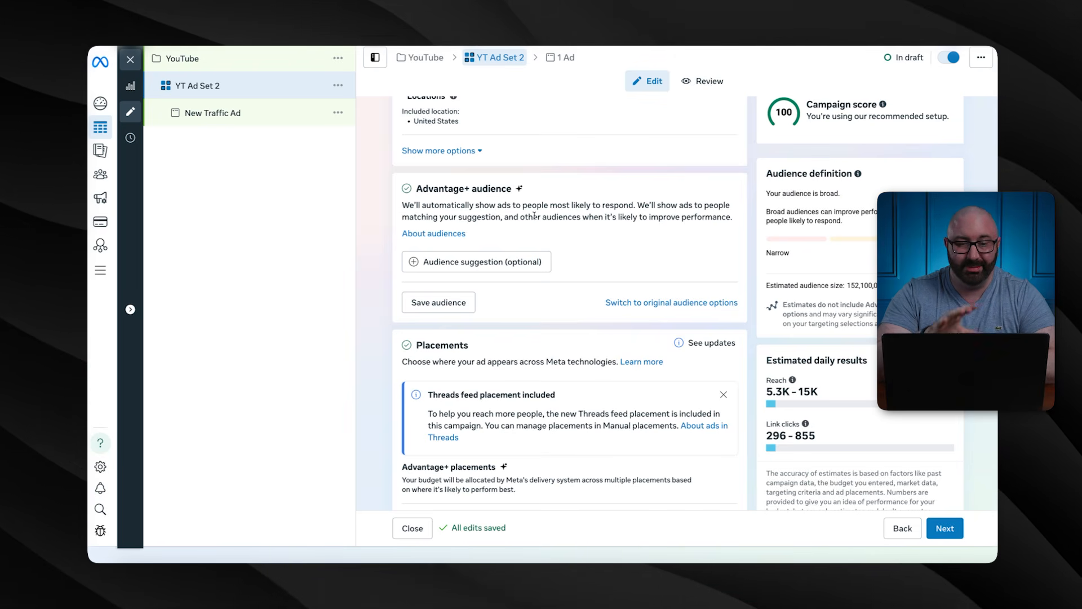
Switch from Advantage+ audience back to the original audience options
{"action": "left_click", "coordinate": [648, 304]}
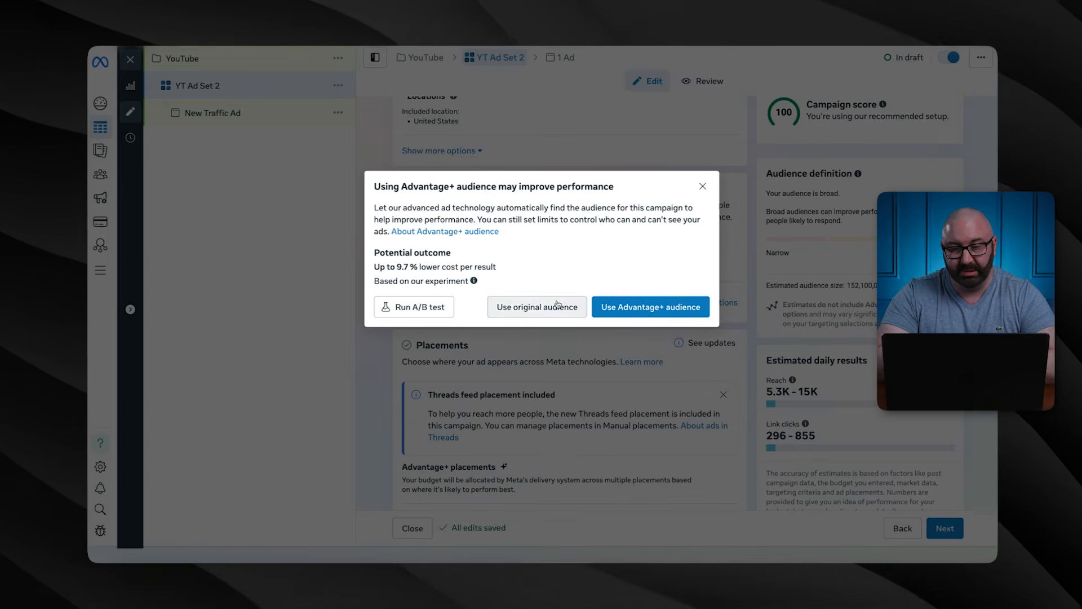
{"action": "left_click", "coordinate": [535, 307]}
{"action": "scroll", "coordinate": [524, 327], "scroll_direction": "down", "scroll_amount": 5}
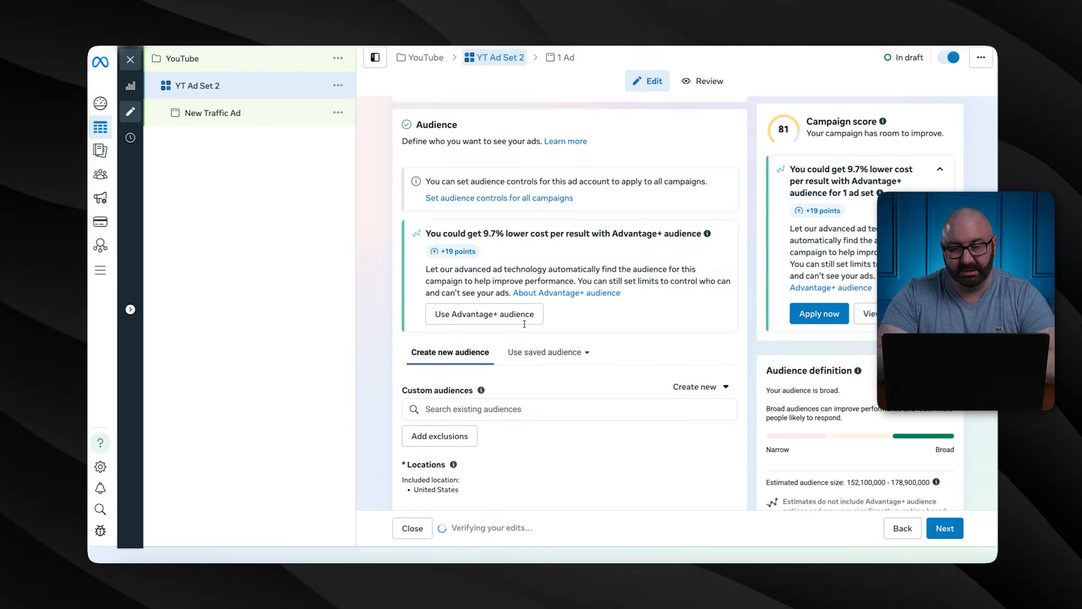
{"action": "scroll", "coordinate": [524, 327], "scroll_direction": "down", "scroll_amount": 2}
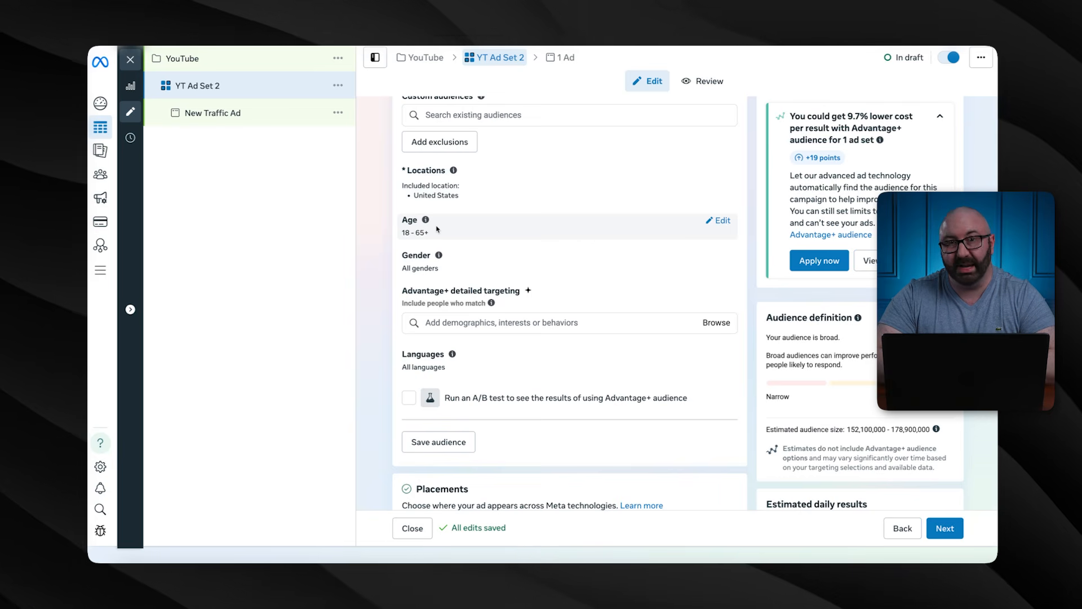
Narrow the targeted age range to 22–45
{"action": "left_click", "coordinate": [720, 221]}
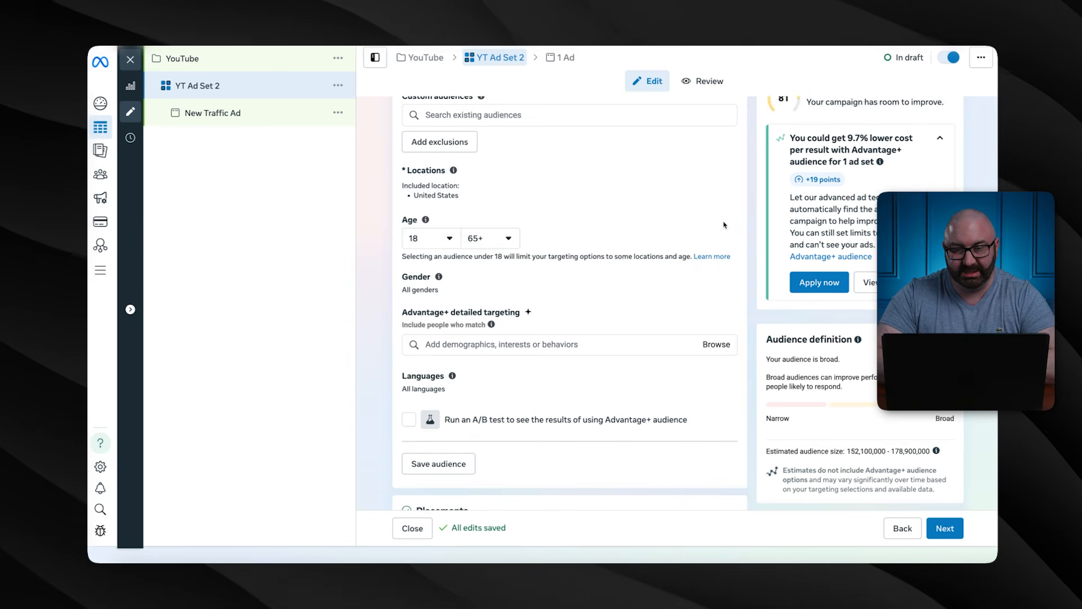
{"action": "left_click", "coordinate": [451, 235]}
{"action": "scroll", "coordinate": [431, 350], "scroll_direction": "down", "scroll_amount": 2}
{"action": "left_click", "coordinate": [430, 345]}
{"action": "left_click", "coordinate": [508, 237]}
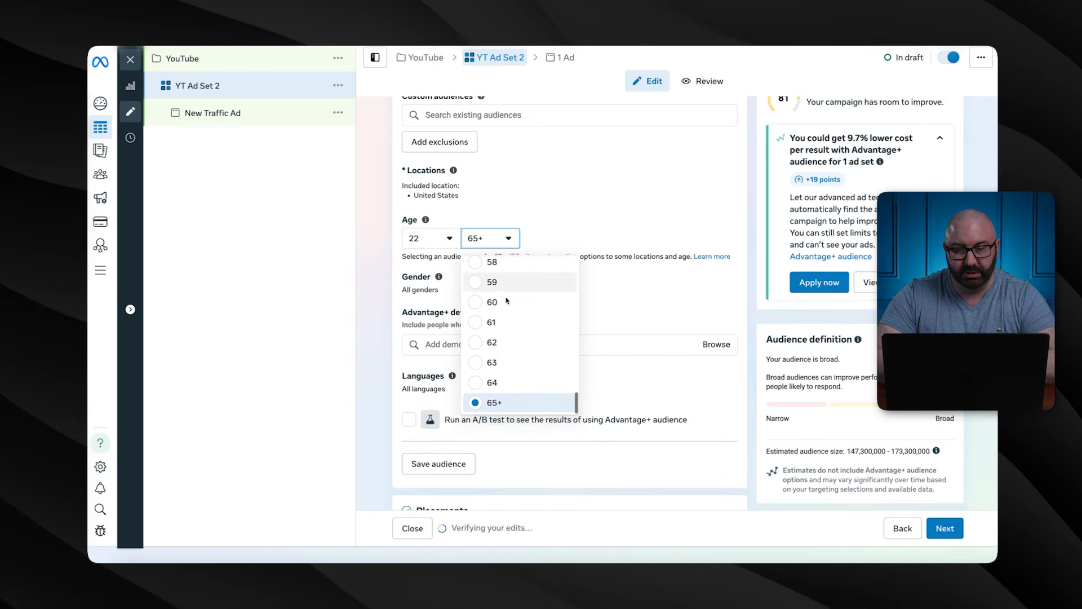
{"action": "scroll", "coordinate": [495, 319], "scroll_direction": "up", "scroll_amount": 5}
{"action": "left_click", "coordinate": [493, 354]}
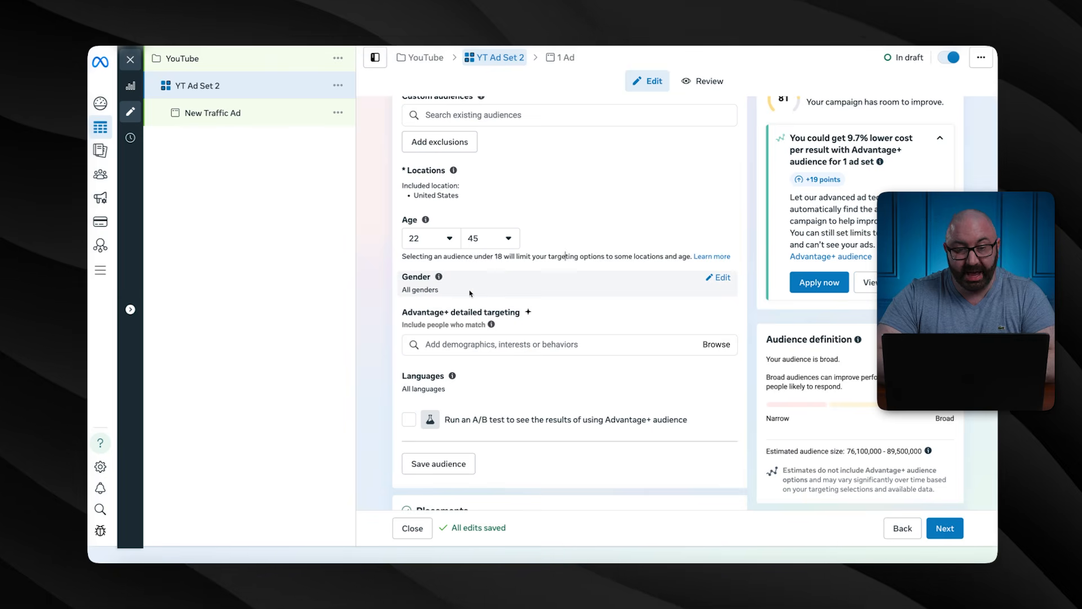
{"action": "left_click", "coordinate": [719, 278]}
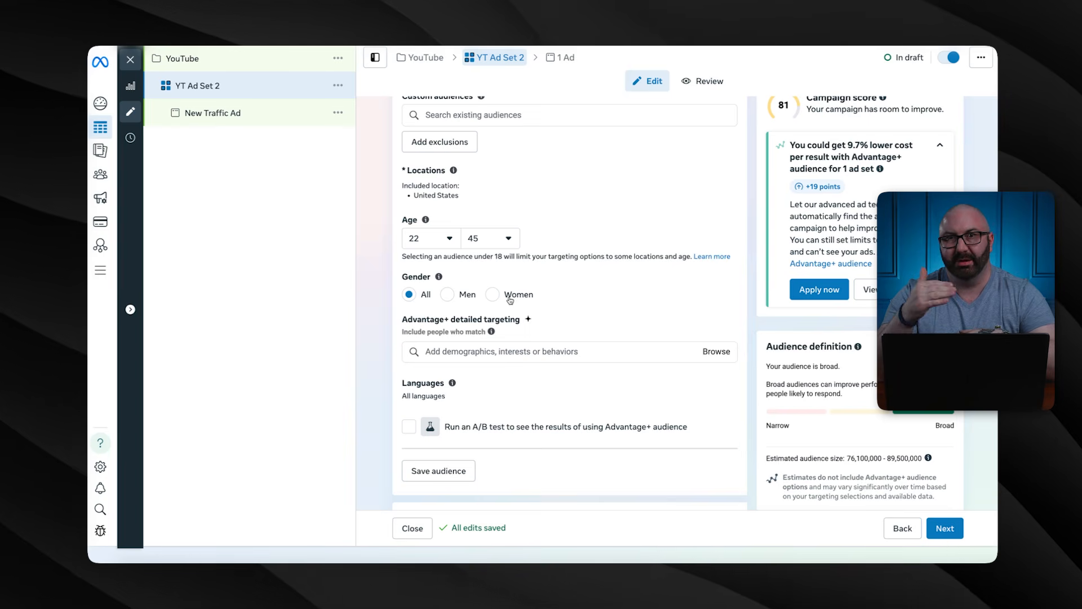
{"action": "scroll", "coordinate": [510, 301], "scroll_direction": "down", "scroll_amount": 1}
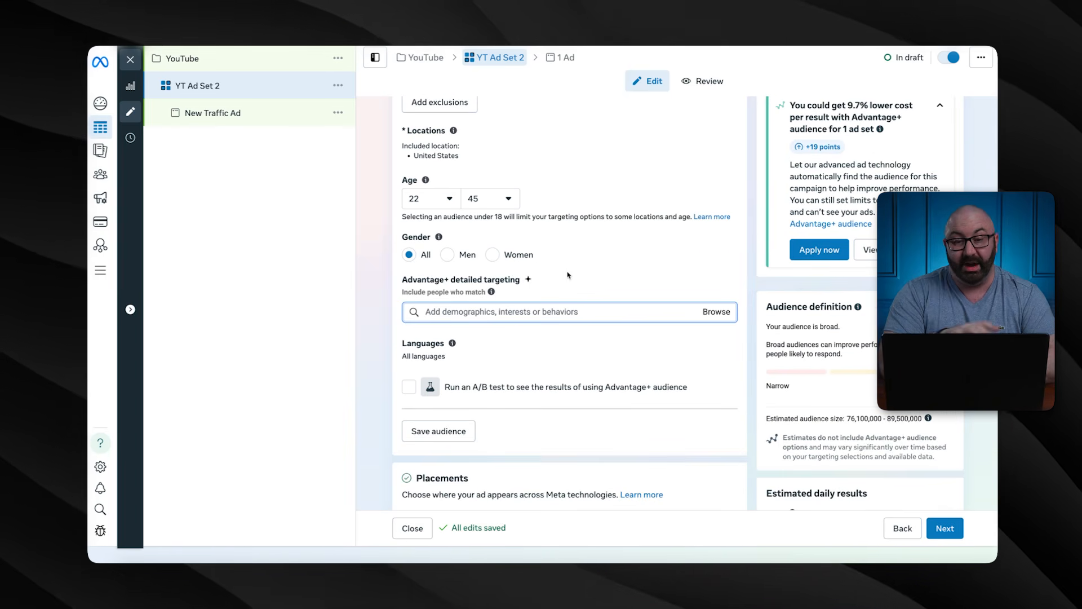
{"action": "left_click", "coordinate": [508, 313]}
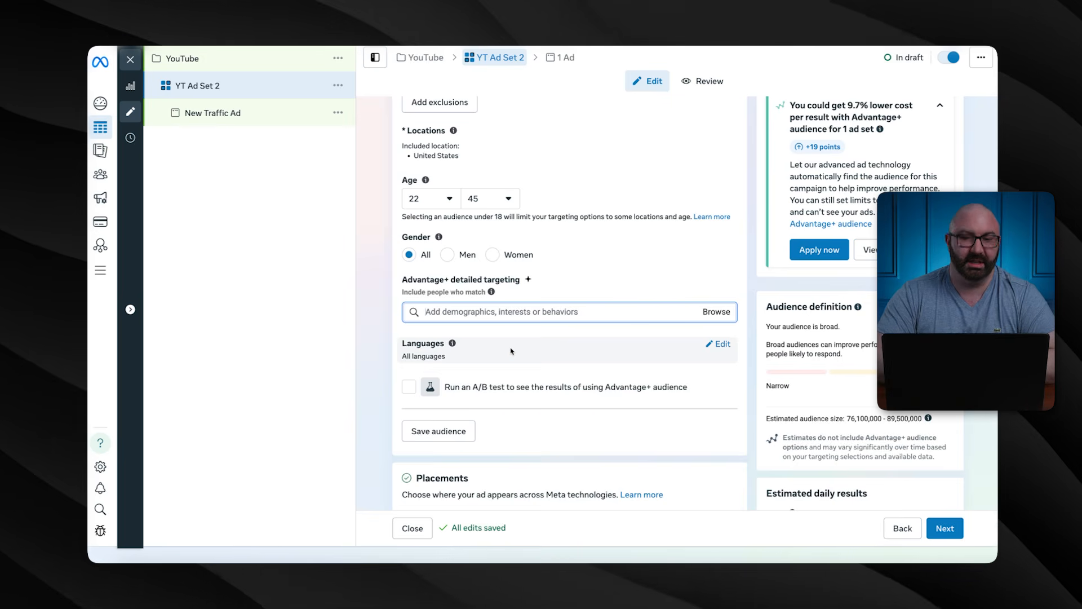
{"action": "left_click", "coordinate": [715, 313]}
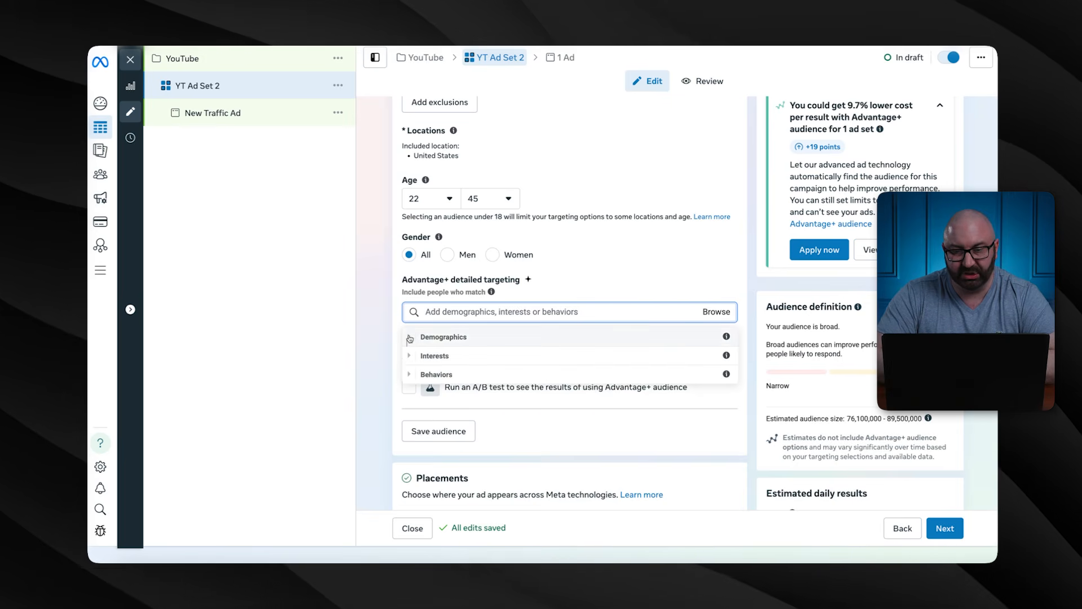
{"action": "left_click", "coordinate": [444, 337]}
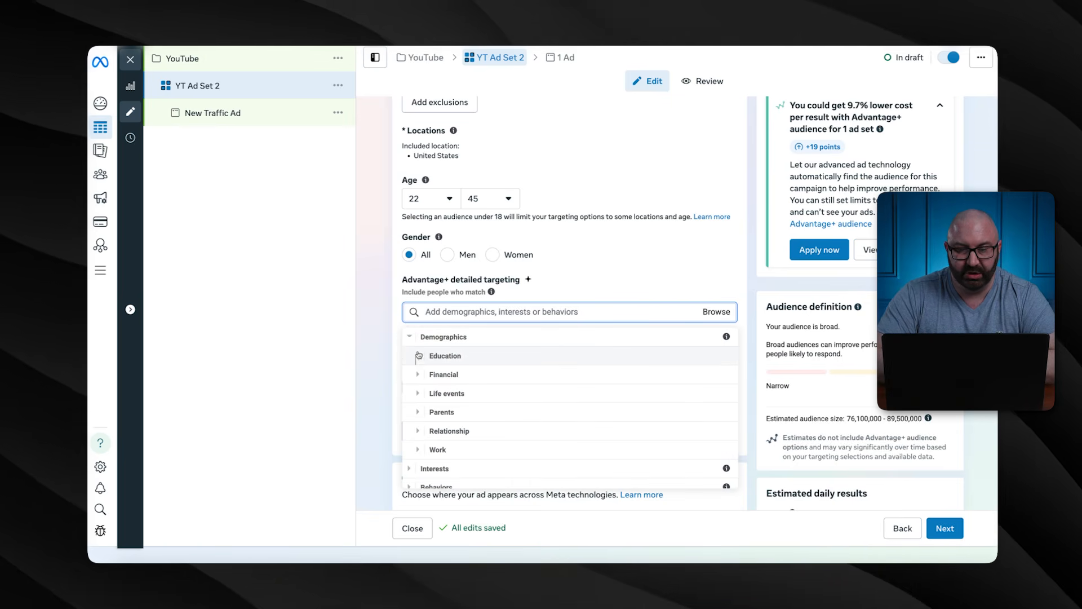
{"action": "left_click", "coordinate": [427, 355]}
{"action": "left_click", "coordinate": [418, 432]}
{"action": "left_click", "coordinate": [417, 393]}
{"action": "scroll", "coordinate": [418, 394], "scroll_direction": "down", "scroll_amount": 1}
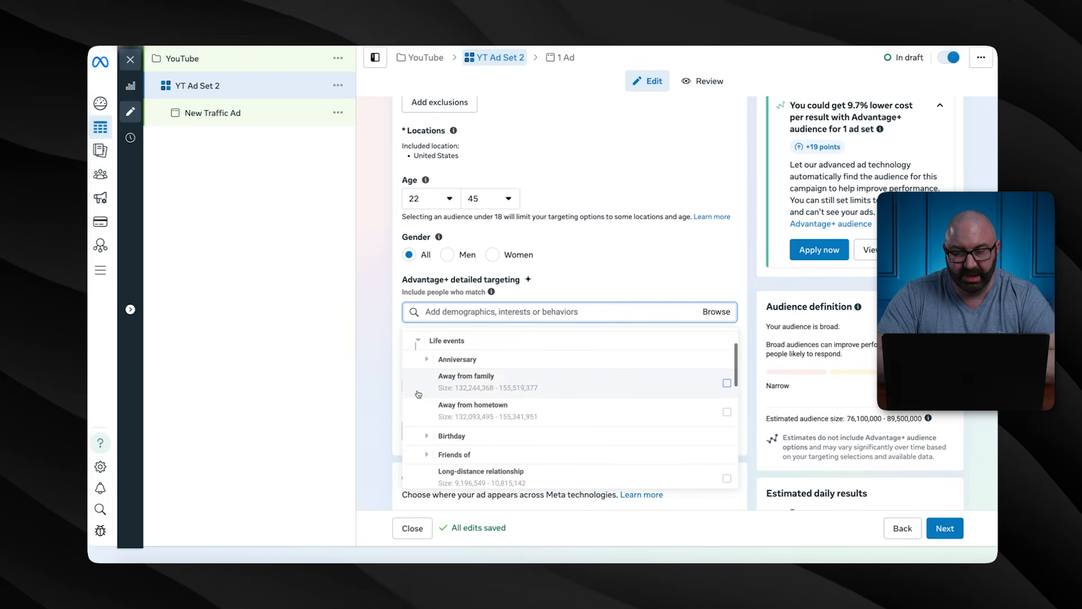
{"action": "left_click", "coordinate": [418, 435]}
{"action": "scroll", "coordinate": [418, 436], "scroll_direction": "down", "scroll_amount": 2}
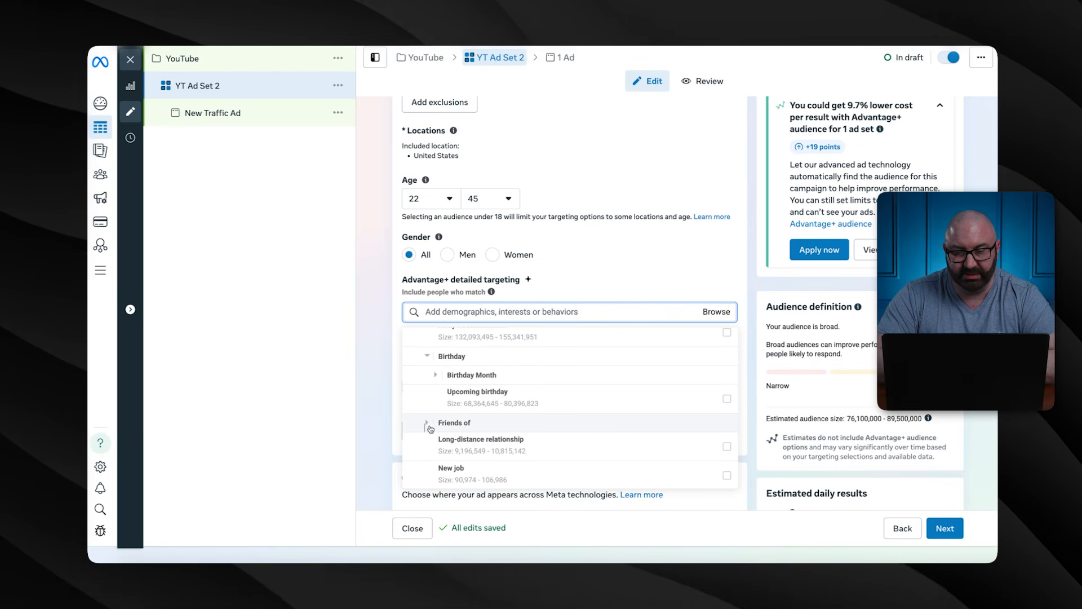
{"action": "left_click", "coordinate": [430, 427]}
{"action": "scroll", "coordinate": [430, 426], "scroll_direction": "down", "scroll_amount": 5}
{"action": "scroll", "coordinate": [430, 424], "scroll_direction": "down", "scroll_amount": 3}
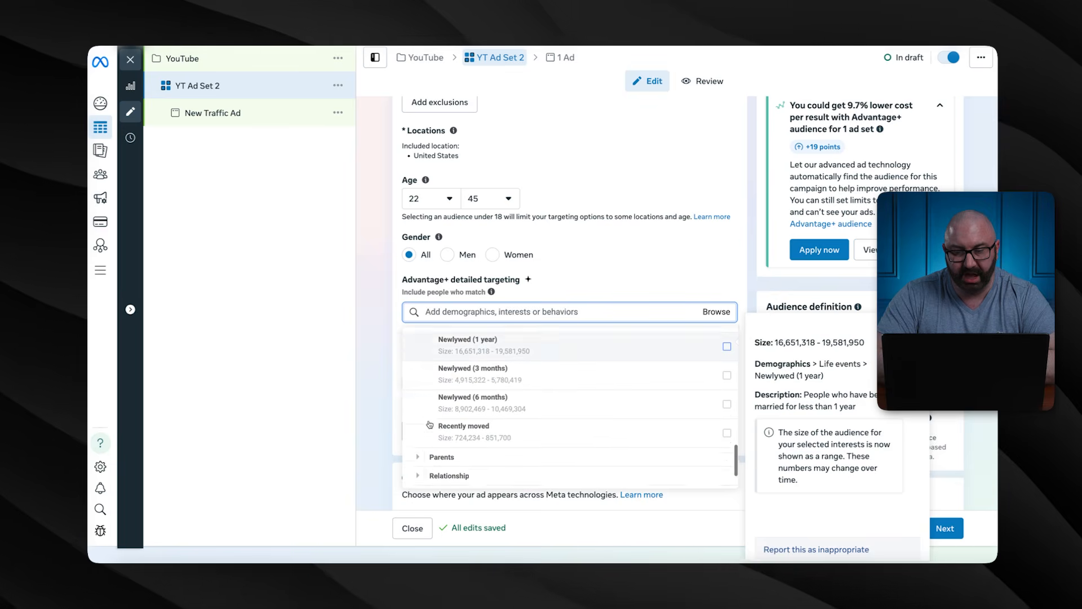
{"action": "left_click", "coordinate": [418, 396]}
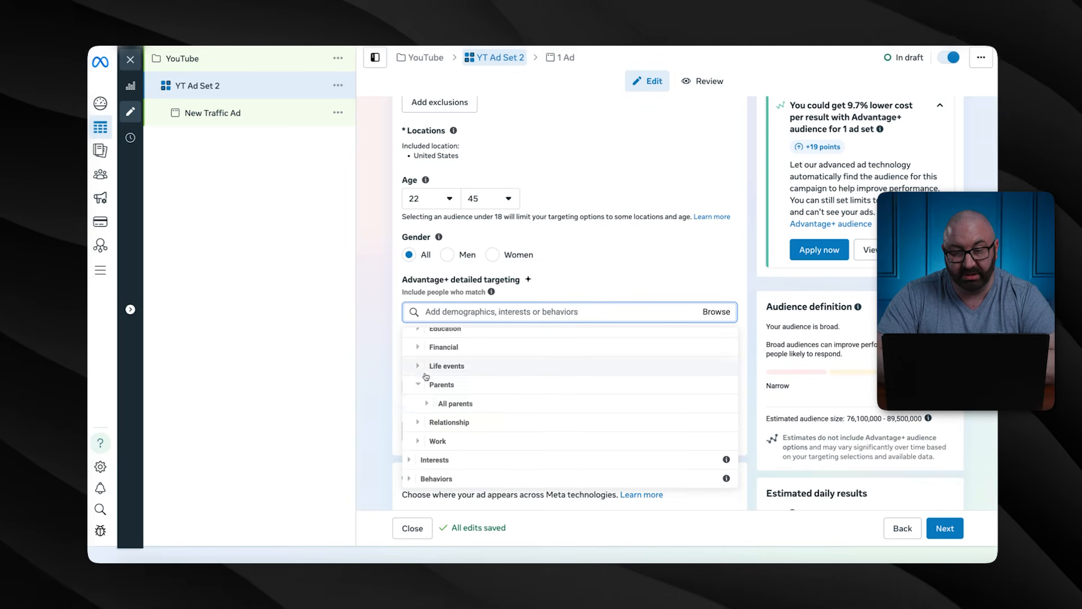
{"action": "left_click", "coordinate": [418, 422]}
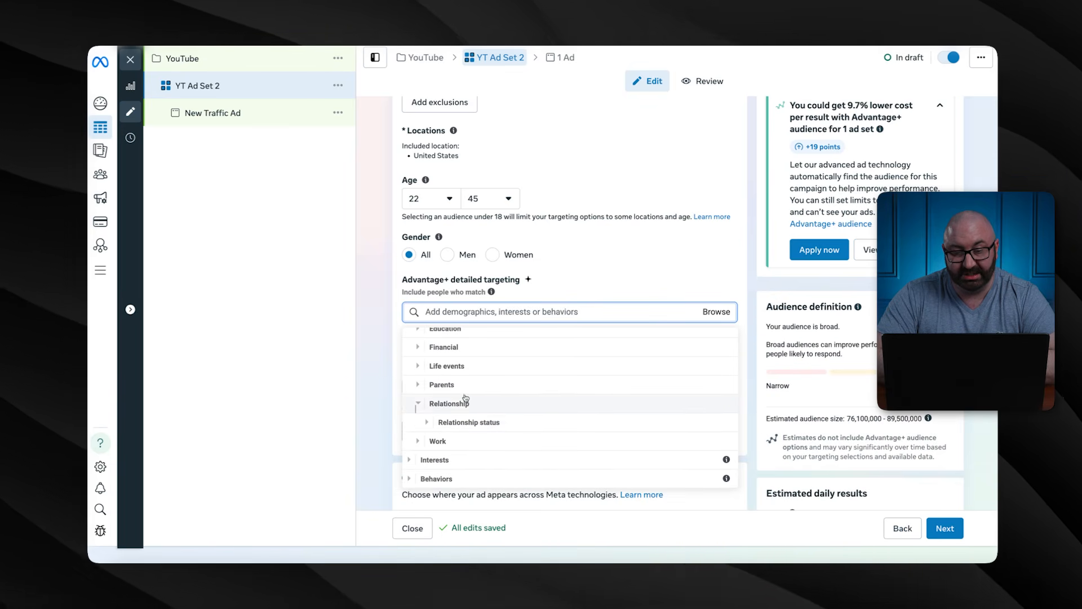
{"action": "left_click", "coordinate": [557, 293]}
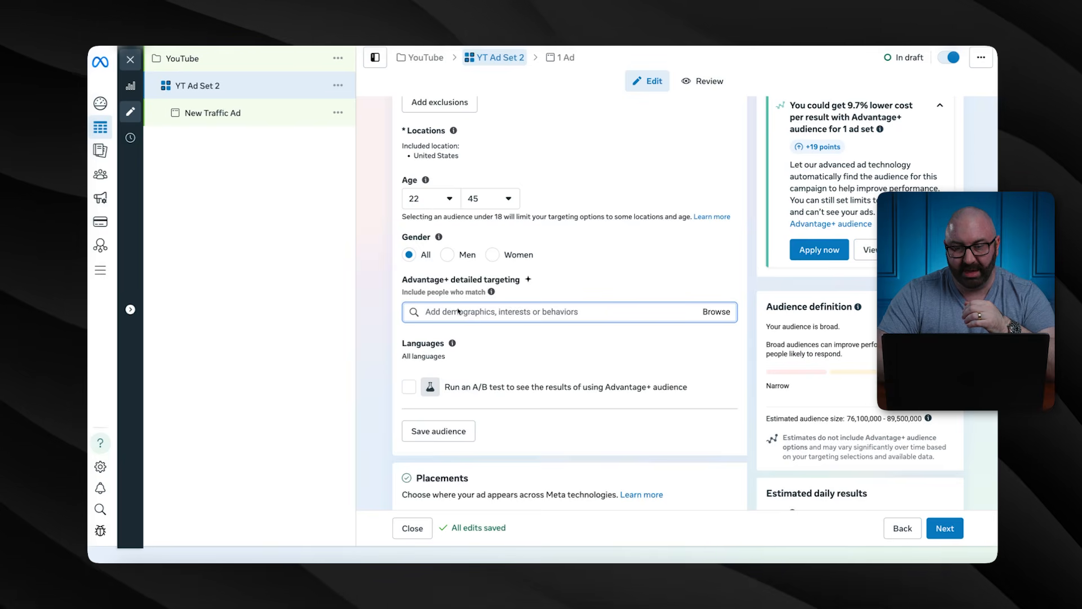
Search 'coffee' in Detailed targeting and add the Coffee, Coffee bean and Specialty coffee interests
{"action": "left_click", "coordinate": [457, 311]}
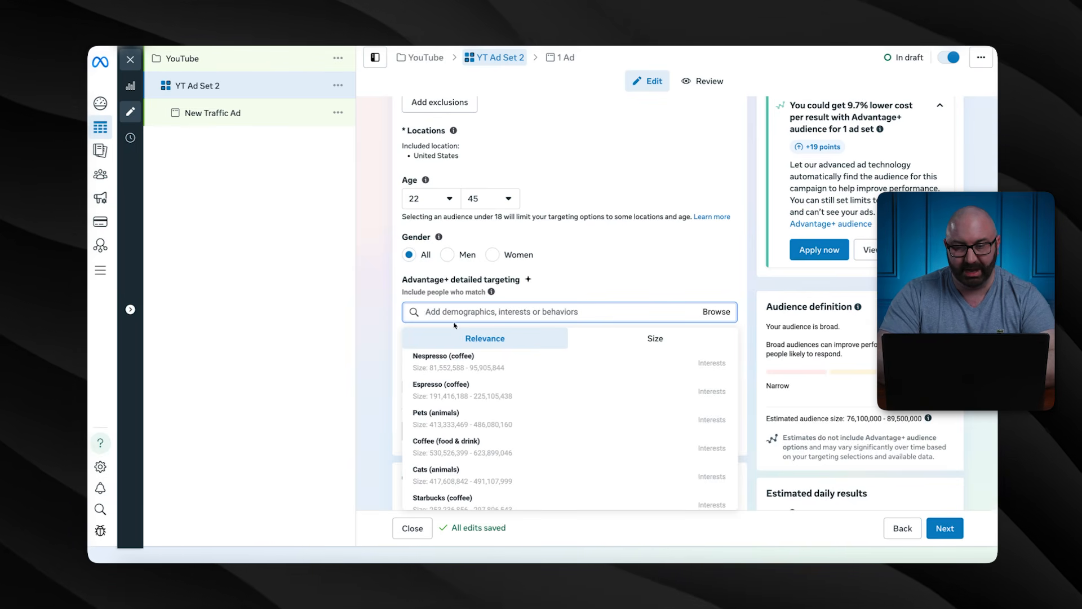
{"action": "mouse_move", "coordinate": [455, 445]}
{"action": "scroll", "coordinate": [456, 446], "scroll_direction": "down", "scroll_amount": 3}
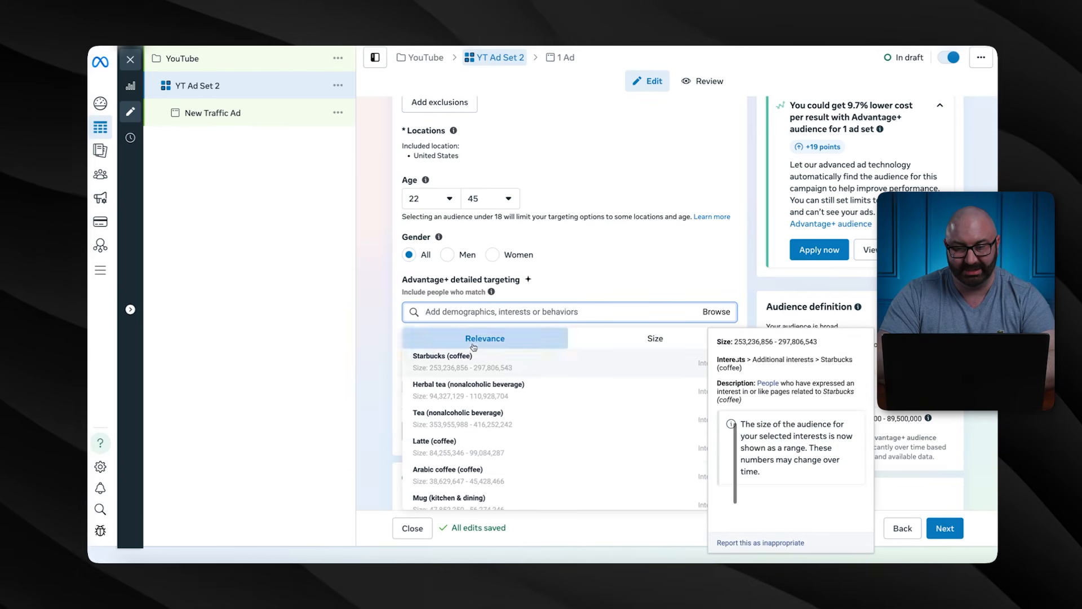
{"action": "type", "text": "coffee"}
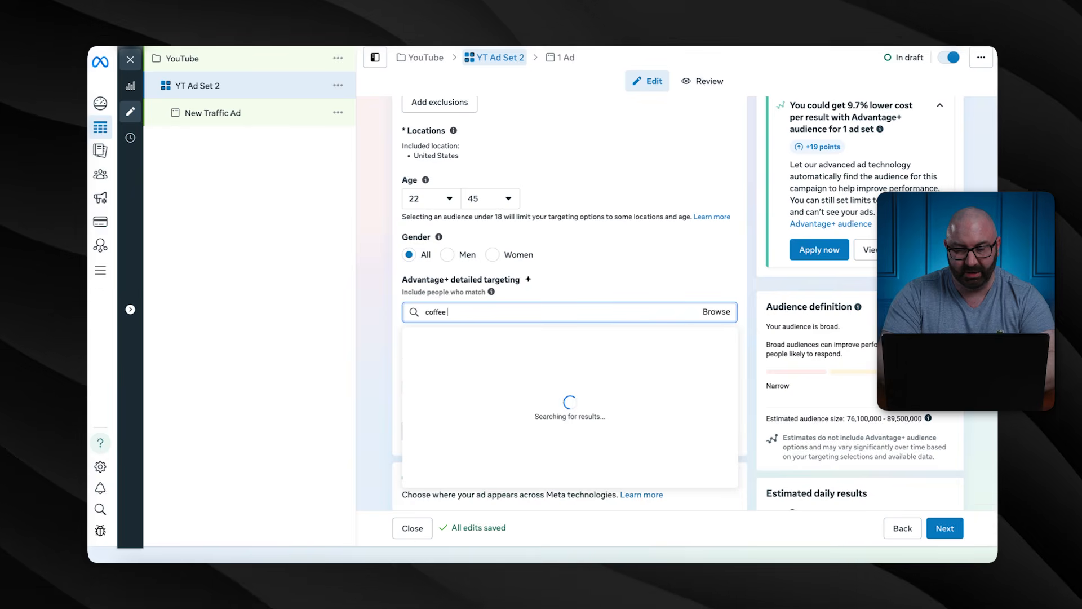
{"action": "left_click", "coordinate": [454, 361]}
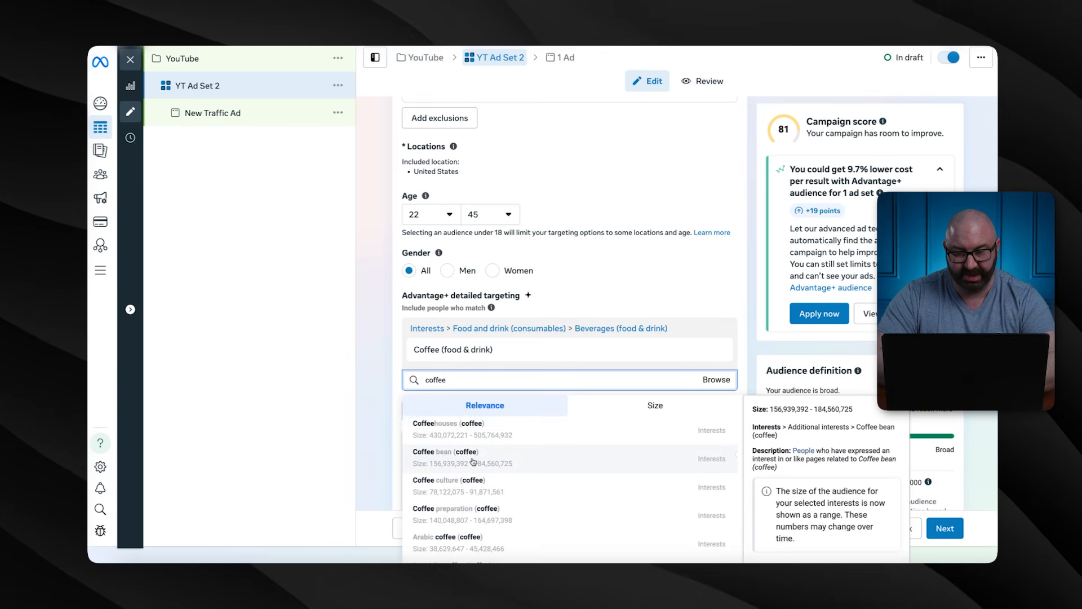
{"action": "left_click", "coordinate": [475, 462]}
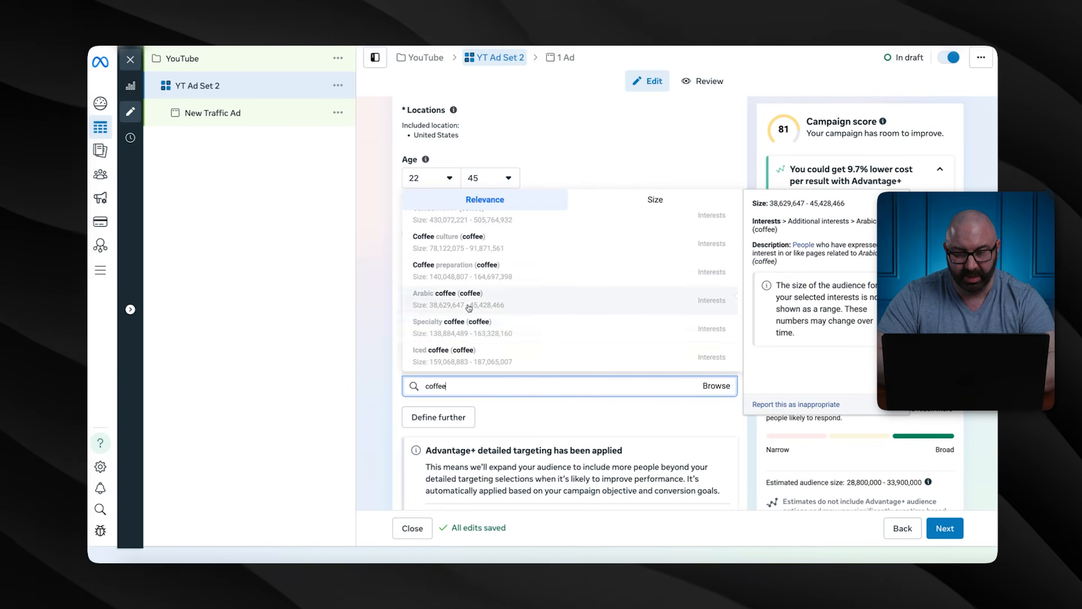
{"action": "left_click", "coordinate": [471, 322]}
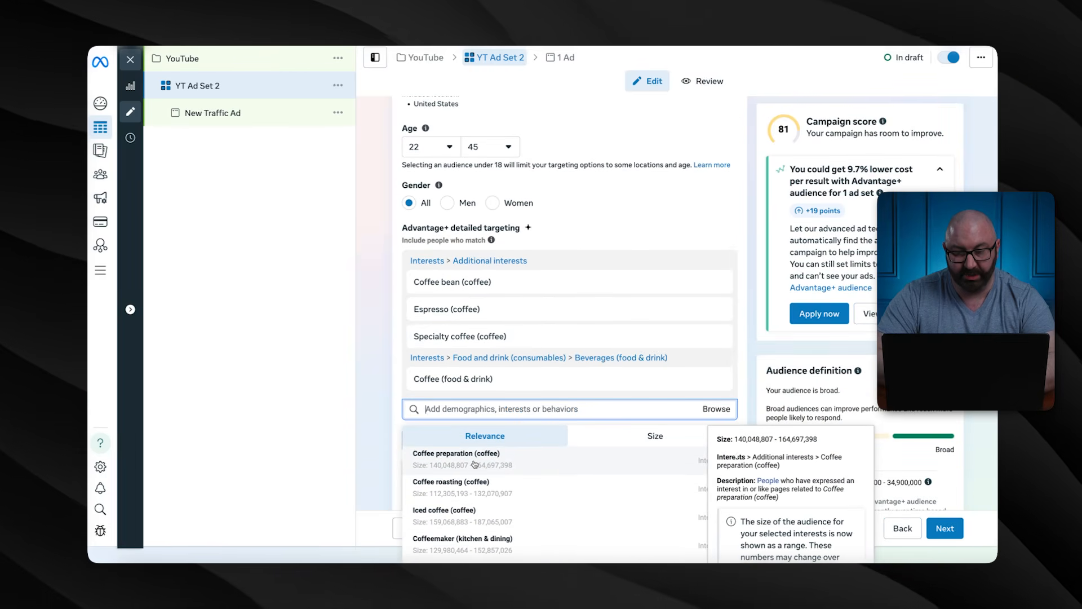
Add Arabic coffee, Nespresso, Lavazza, Starbucks and one more coffee interest
{"action": "scroll", "coordinate": [475, 465], "scroll_direction": "up", "scroll_amount": 1}
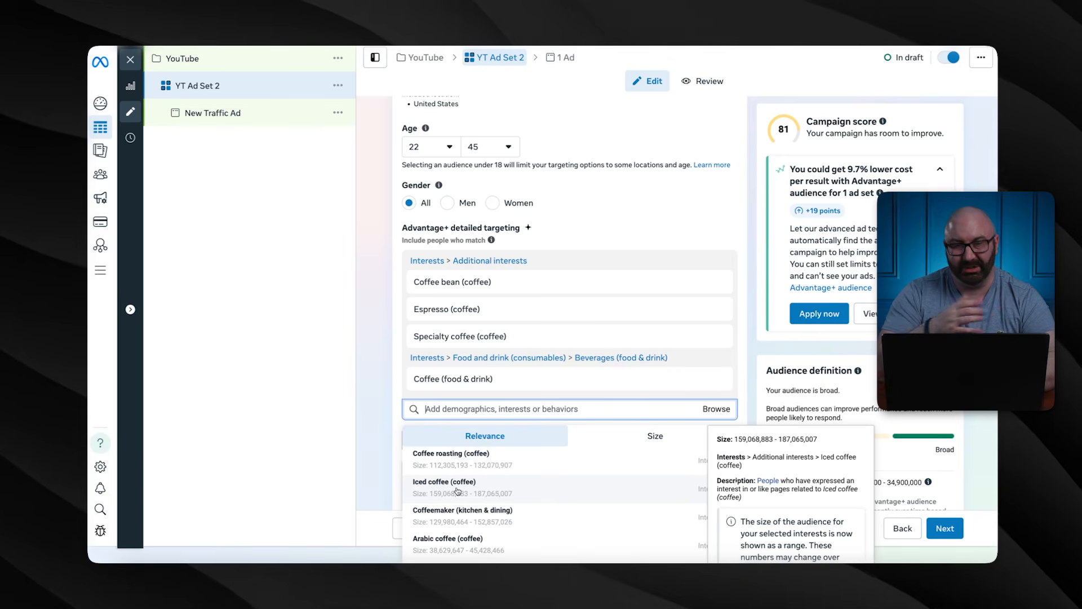
{"action": "left_click", "coordinate": [458, 491]}
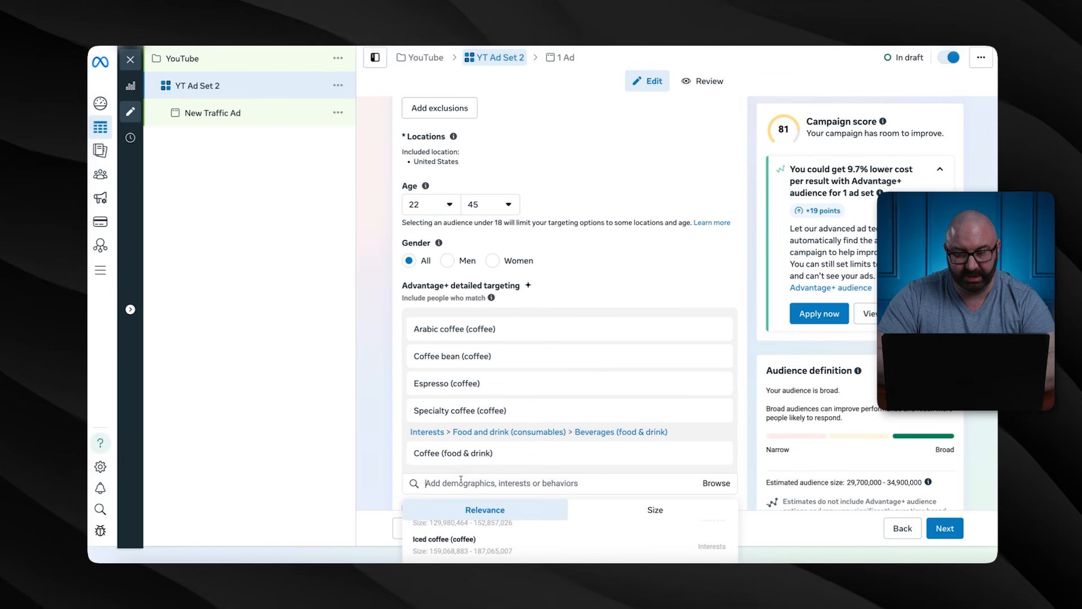
{"action": "scroll", "coordinate": [461, 480], "scroll_direction": "down", "scroll_amount": 3}
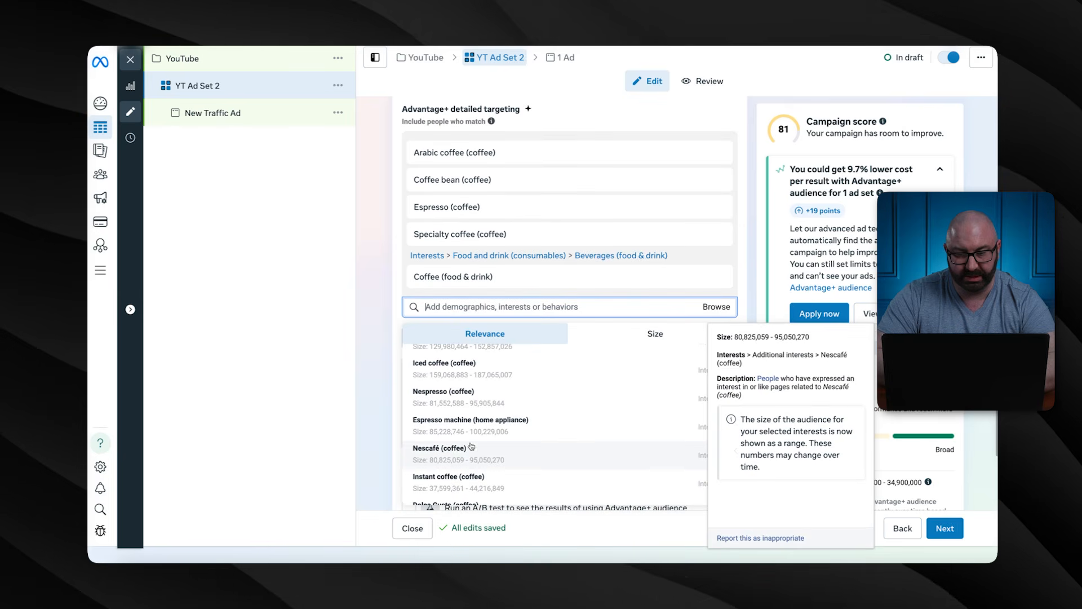
{"action": "left_click", "coordinate": [451, 403]}
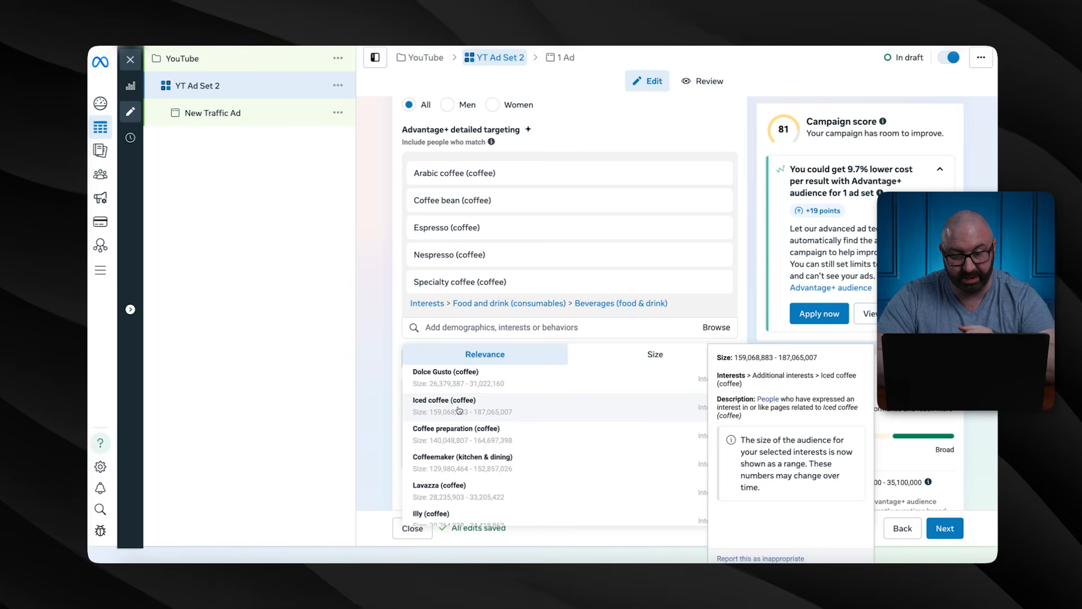
{"action": "left_click", "coordinate": [443, 485]}
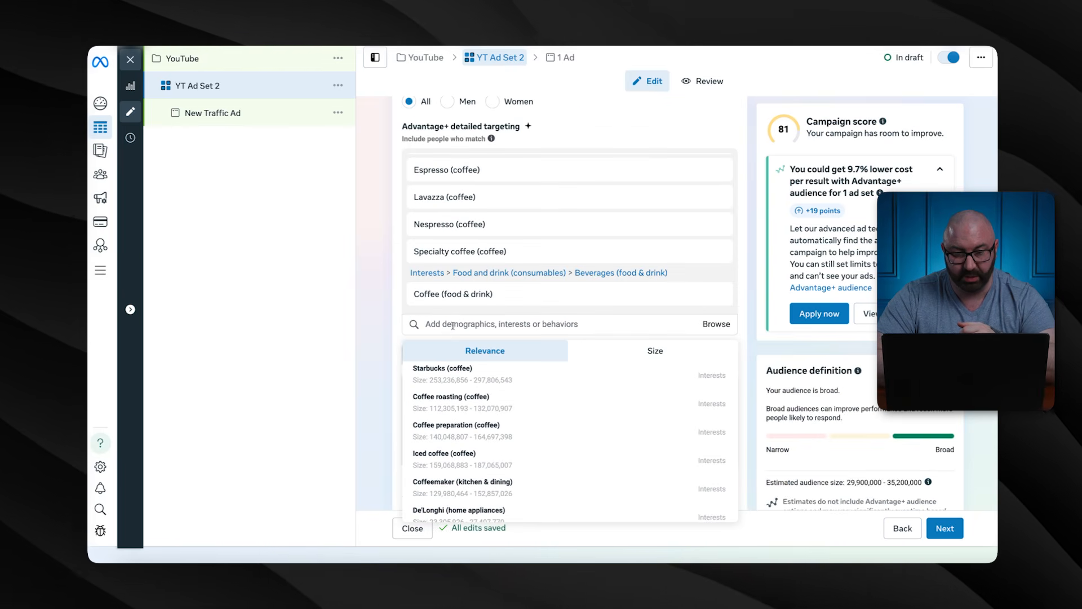
{"action": "left_click", "coordinate": [444, 373]}
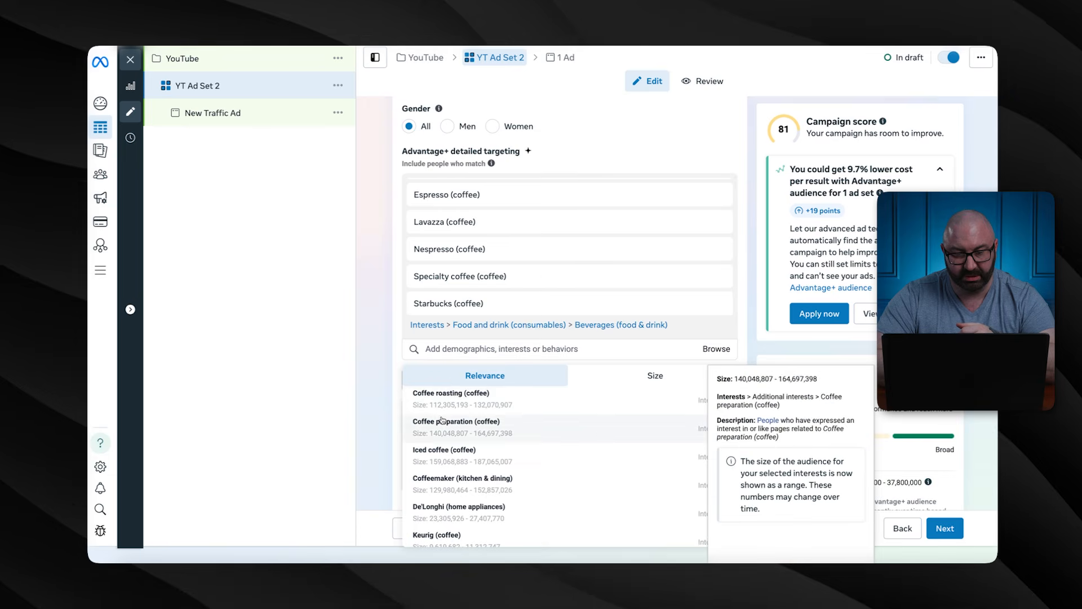
{"action": "scroll", "coordinate": [446, 461], "scroll_direction": "down", "scroll_amount": 2}
{"action": "left_click", "coordinate": [446, 464]}
Review the chosen coffee interests and close the suggestions list
{"action": "scroll", "coordinate": [527, 442], "scroll_direction": "down", "scroll_amount": 4}
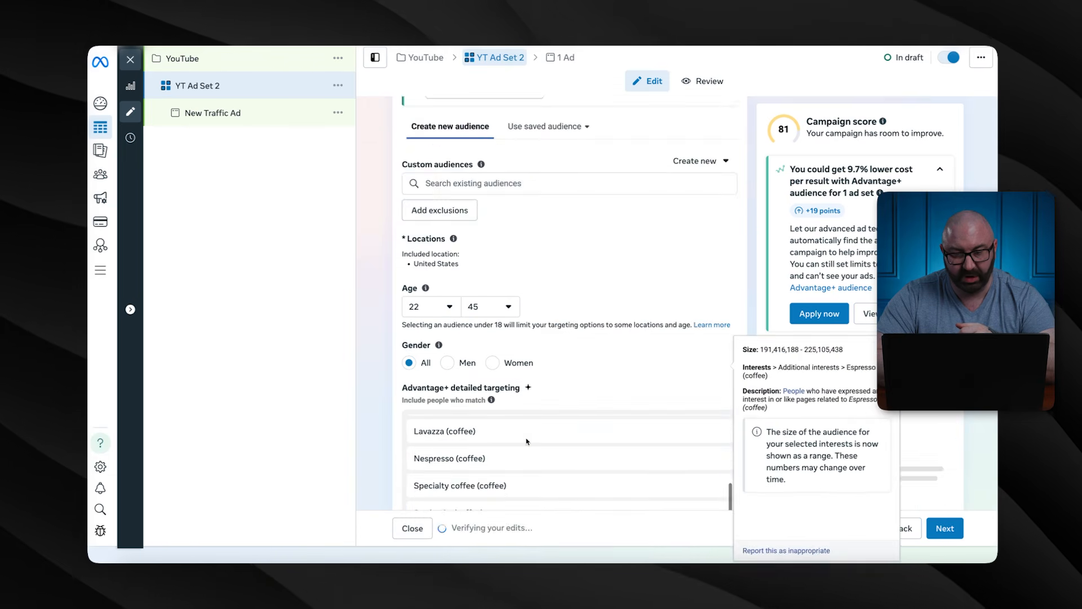
{"action": "scroll", "coordinate": [498, 472], "scroll_direction": "up", "scroll_amount": 1}
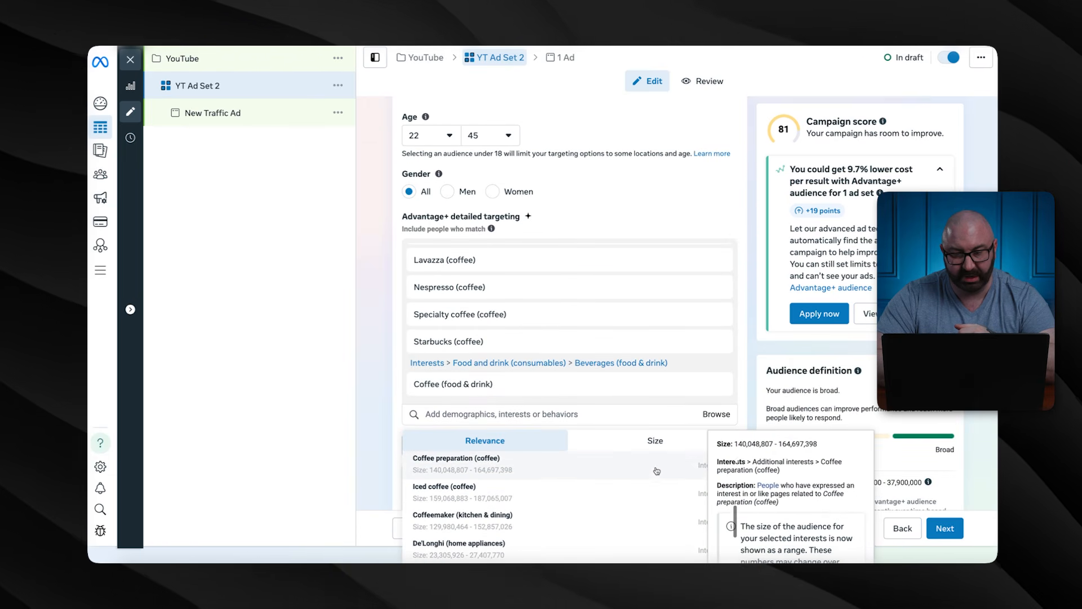
{"action": "scroll", "coordinate": [701, 475], "scroll_direction": "down", "scroll_amount": 6}
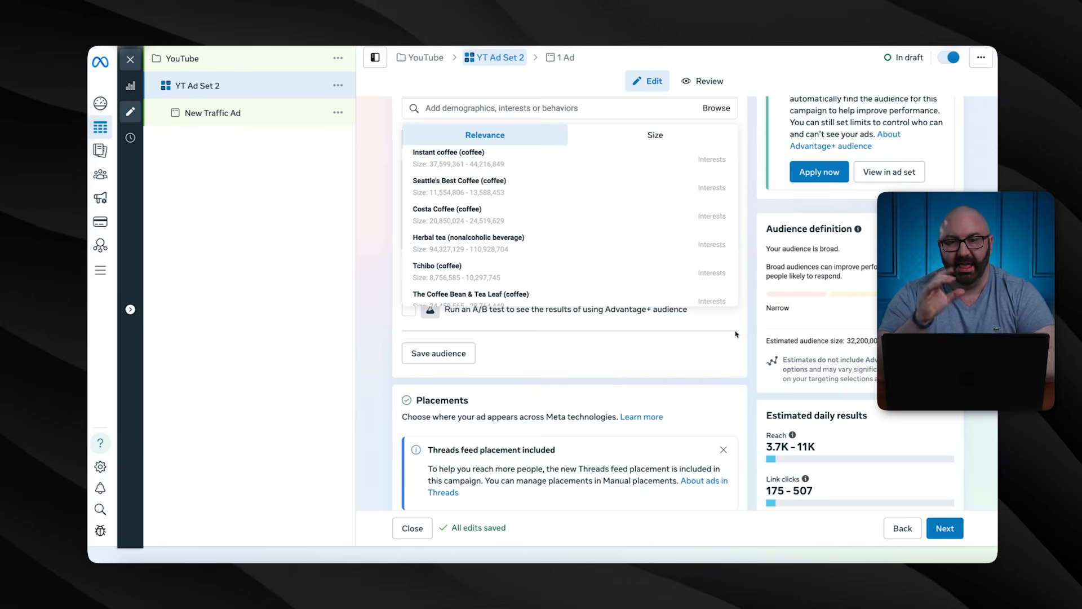
{"action": "scroll", "coordinate": [632, 212], "scroll_direction": "down", "scroll_amount": 10}
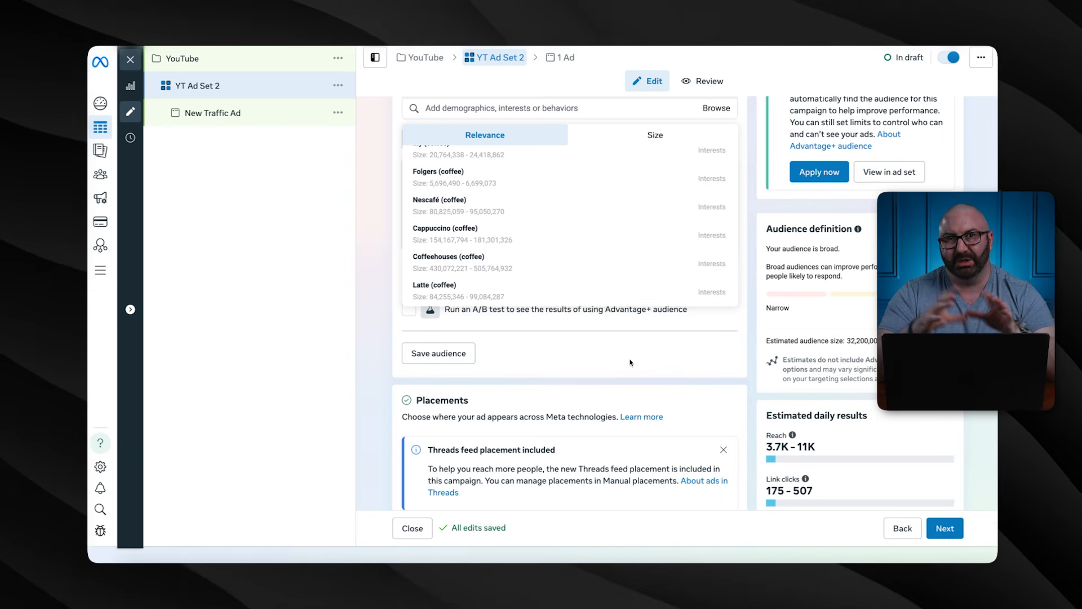
{"action": "mouse_move", "coordinate": [488, 176]}
{"action": "scroll", "coordinate": [489, 176], "scroll_direction": "up", "scroll_amount": 1}
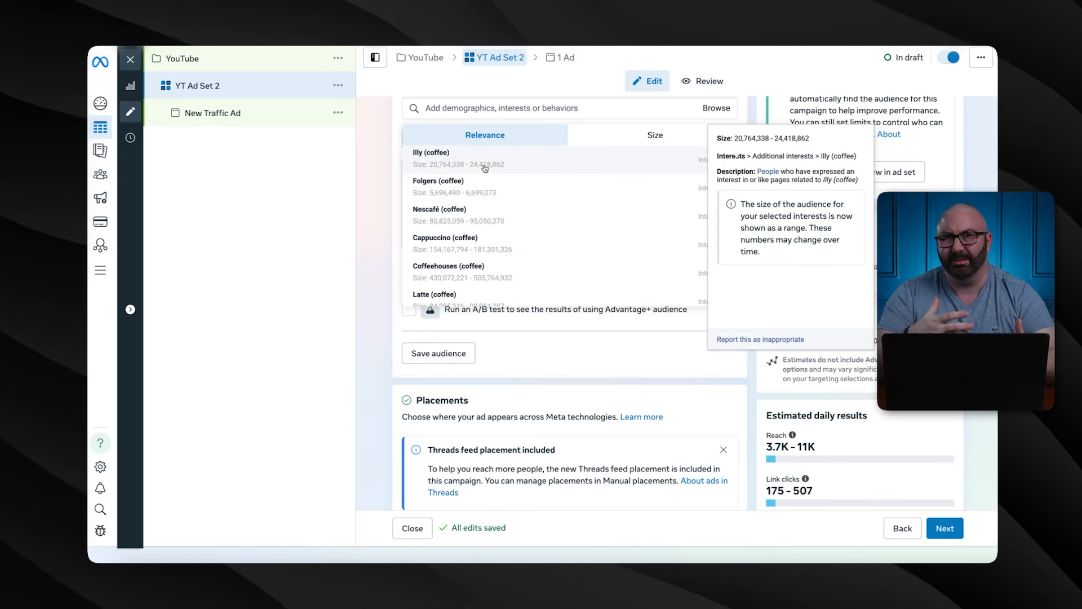
{"action": "left_click", "coordinate": [514, 362]}
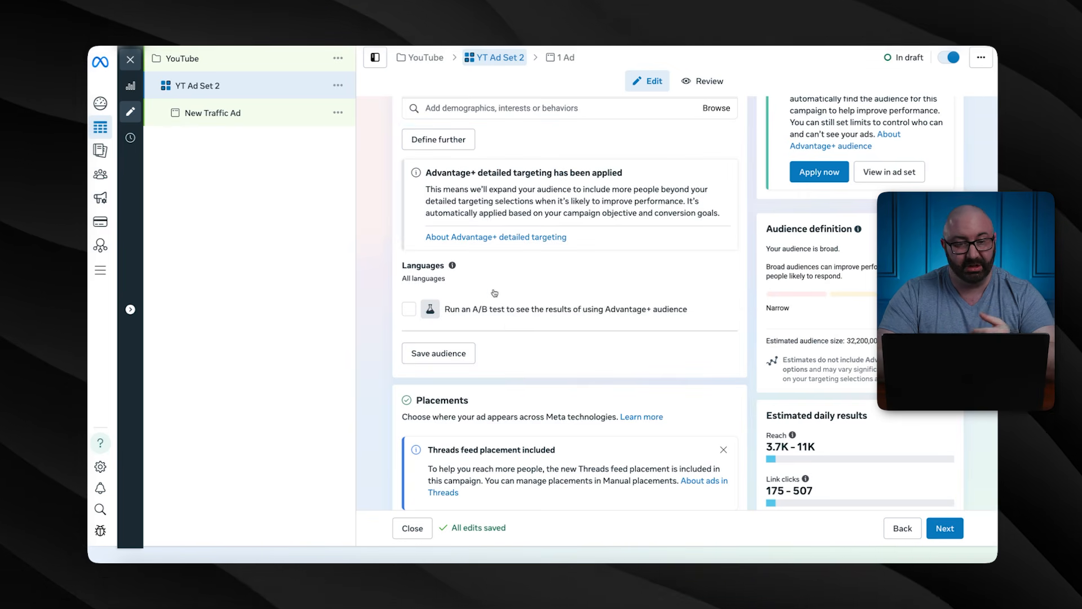
{"action": "scroll", "coordinate": [506, 326], "scroll_direction": "up", "scroll_amount": 5}
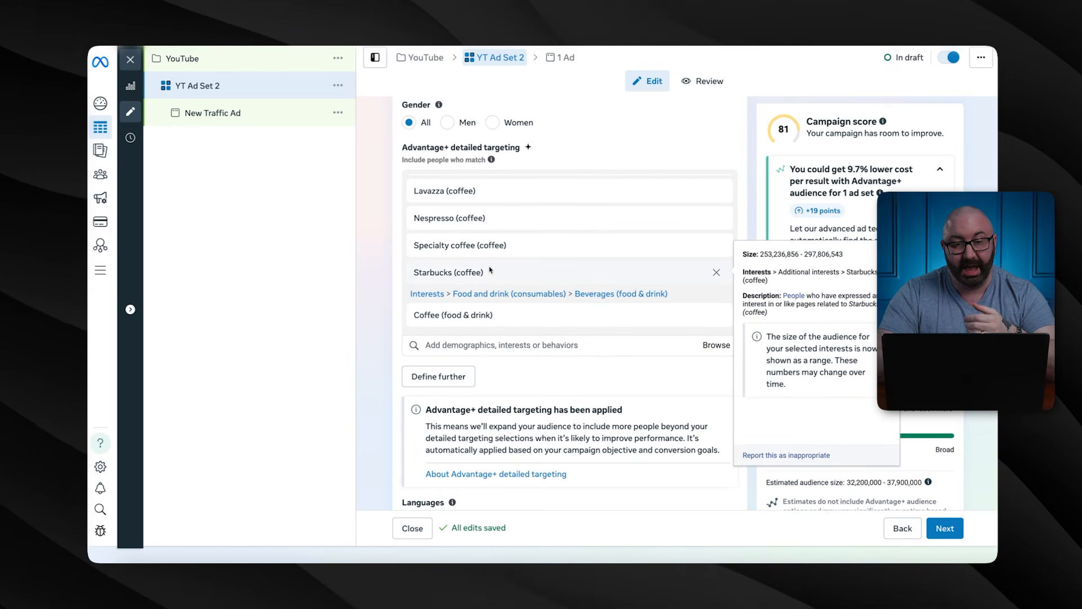
Require the audience to also match Teacher, High School, Primary School, Kindergarten and Preschool Teacher job titles
{"action": "left_click", "coordinate": [450, 377]}
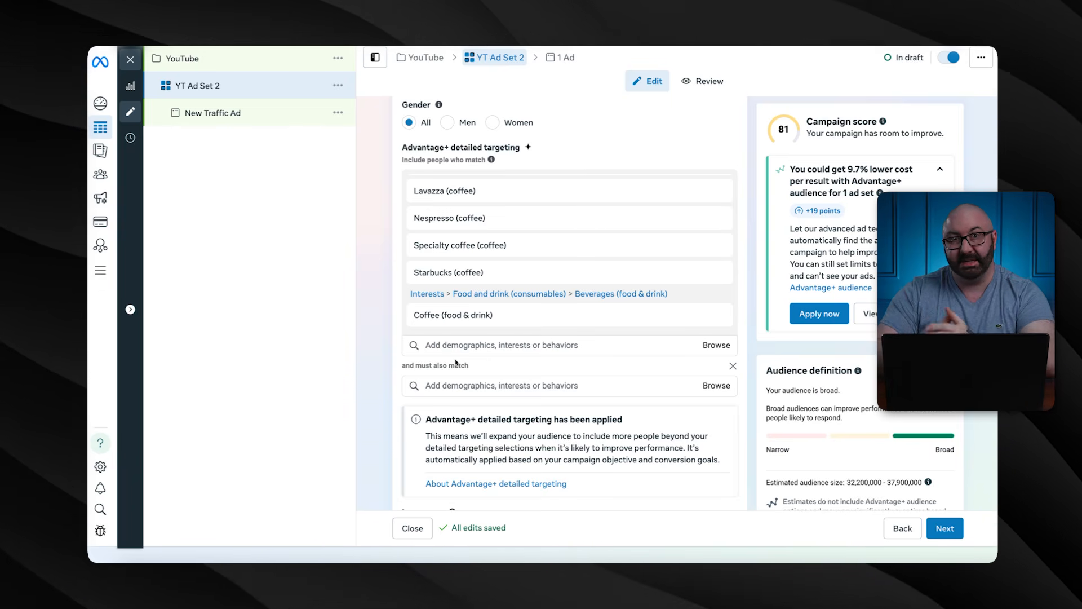
{"action": "left_click", "coordinate": [453, 386]}
{"action": "type", "text": "teacher"}
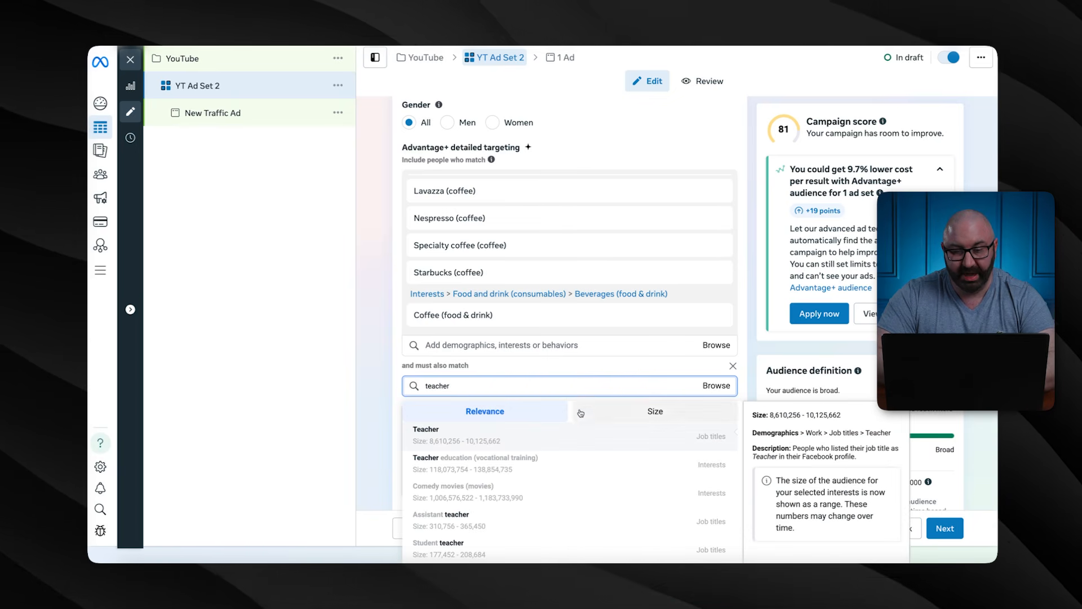
{"action": "left_click", "coordinate": [675, 446]}
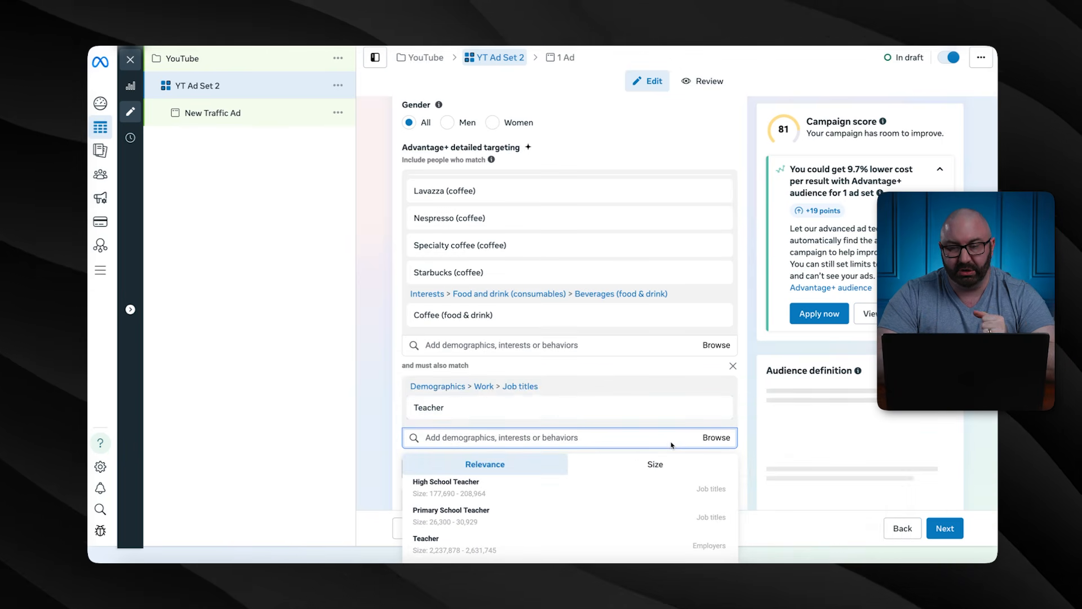
{"action": "scroll", "coordinate": [510, 437], "scroll_direction": "down", "scroll_amount": 2}
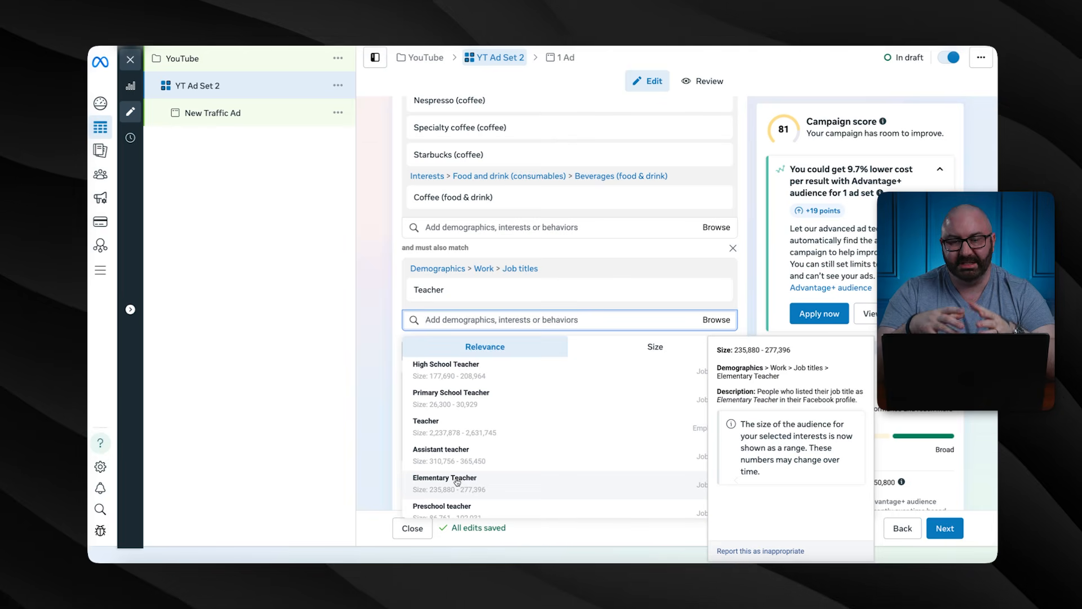
{"action": "left_click", "coordinate": [484, 378]}
{"action": "left_click", "coordinate": [471, 394]}
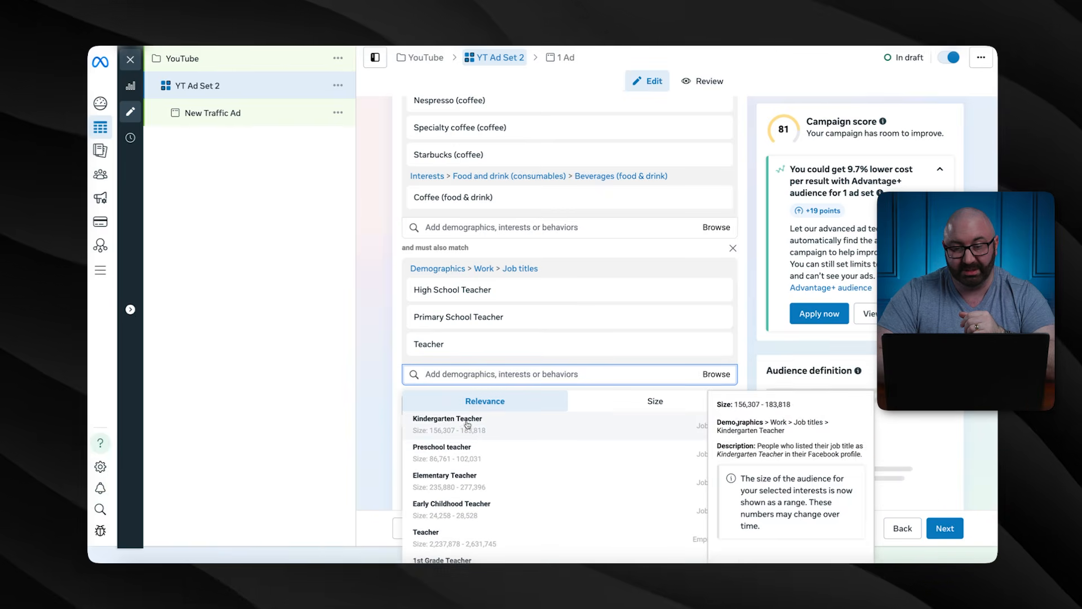
{"action": "left_click", "coordinate": [470, 421]}
{"action": "left_click", "coordinate": [471, 450]}
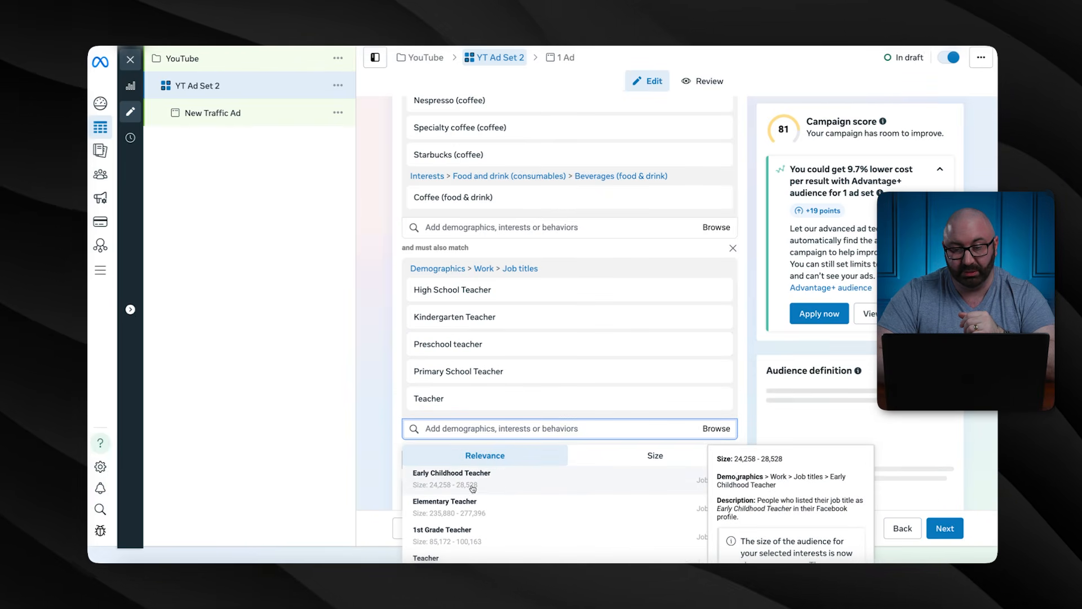
{"action": "scroll", "coordinate": [472, 489], "scroll_direction": "down", "scroll_amount": 2}
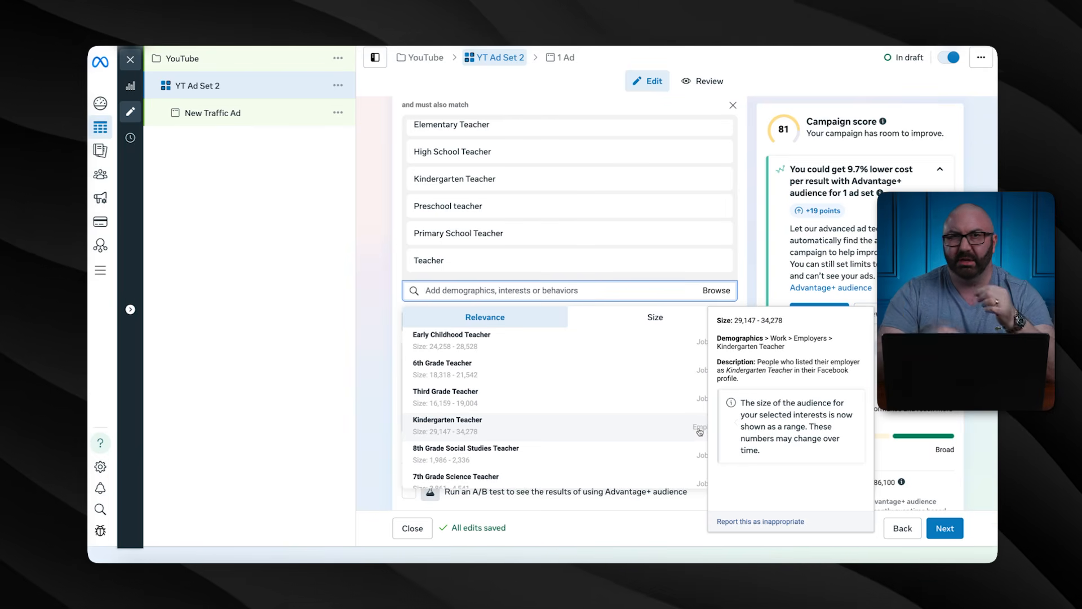
{"action": "left_click", "coordinate": [378, 407]}
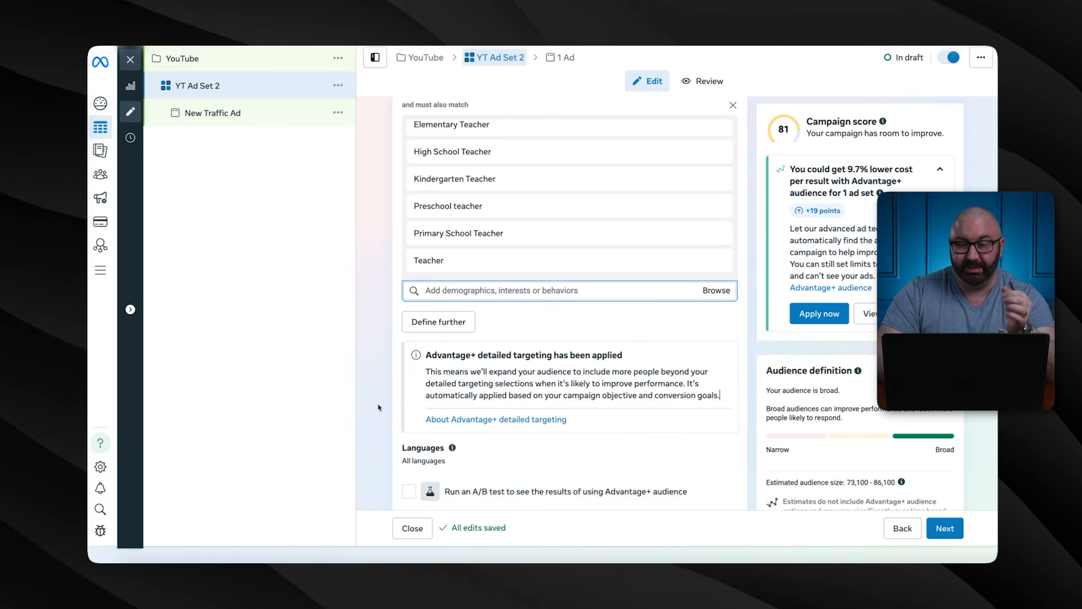
{"action": "scroll", "coordinate": [387, 380], "scroll_direction": "up", "scroll_amount": 5}
{"action": "scroll", "coordinate": [386, 380], "scroll_direction": "down", "scroll_amount": 3}
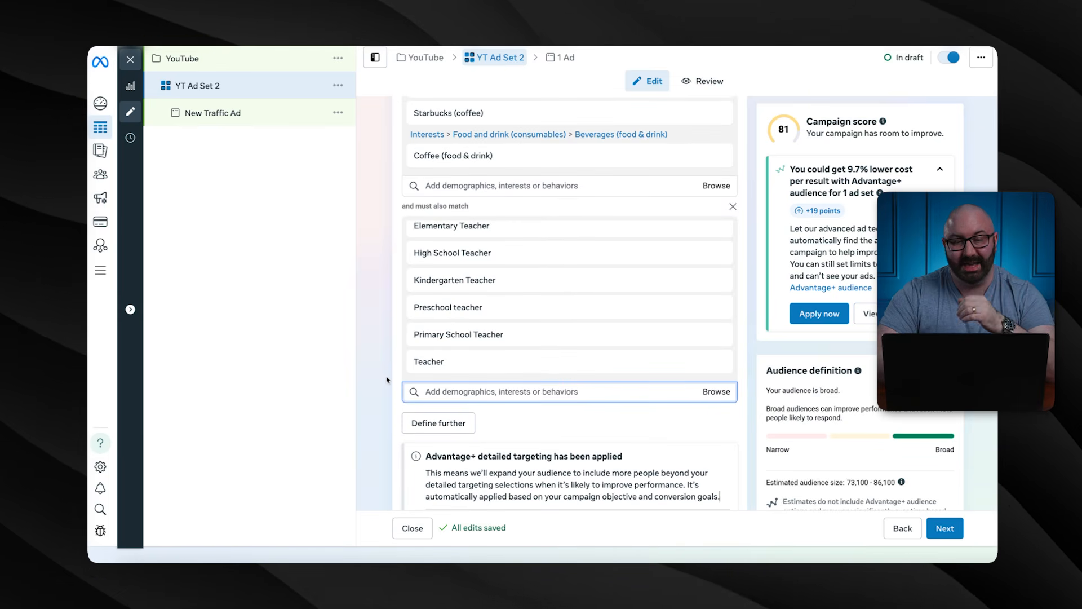
{"action": "scroll", "coordinate": [387, 380], "scroll_direction": "up", "scroll_amount": 1}
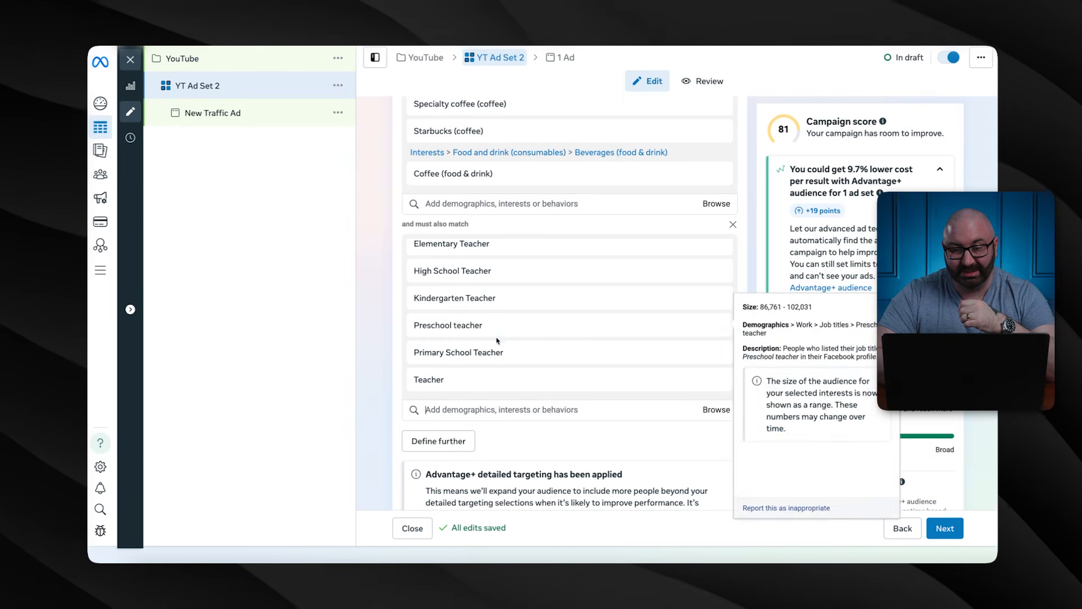
{"action": "left_click", "coordinate": [487, 410]}
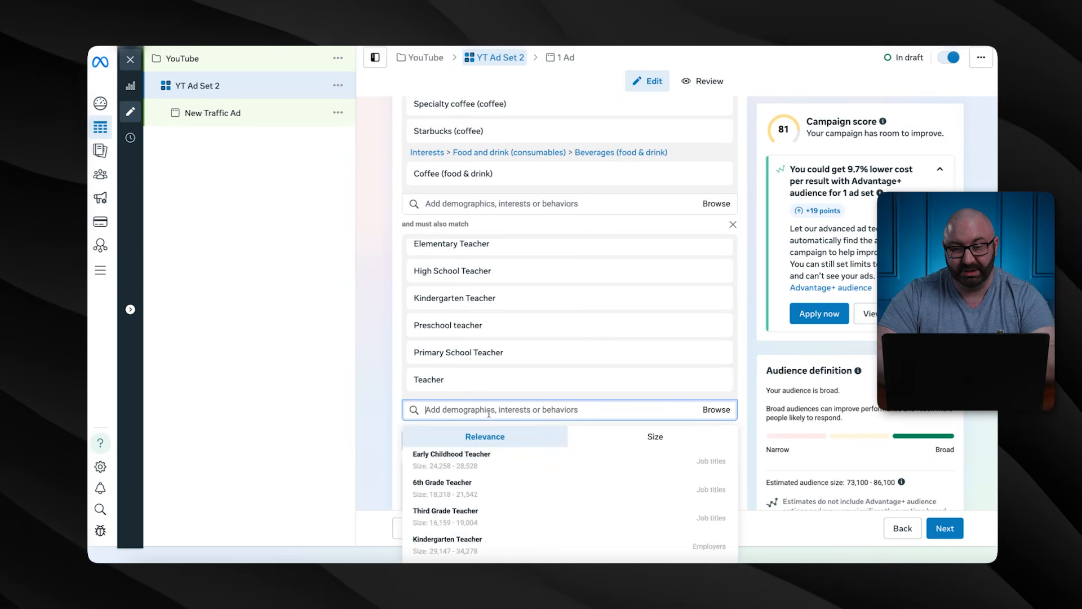
{"action": "type", "text": "pet"}
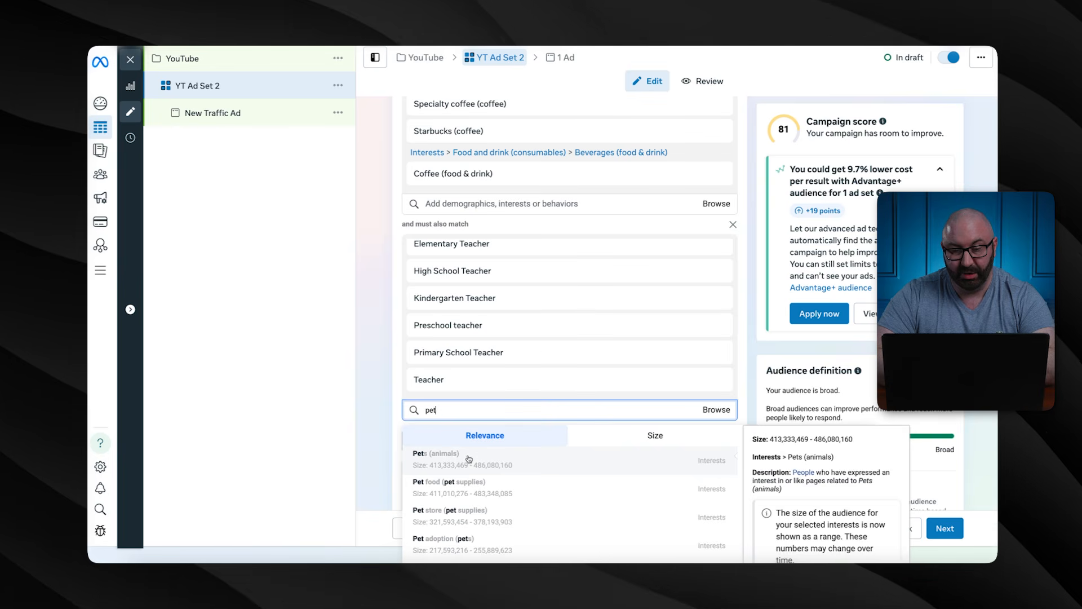
{"action": "key", "text": "BackSpace"}
{"action": "key", "text": "BackSpace"}
{"action": "key", "text": "BackSpace"}
{"action": "type", "text": "dog"}
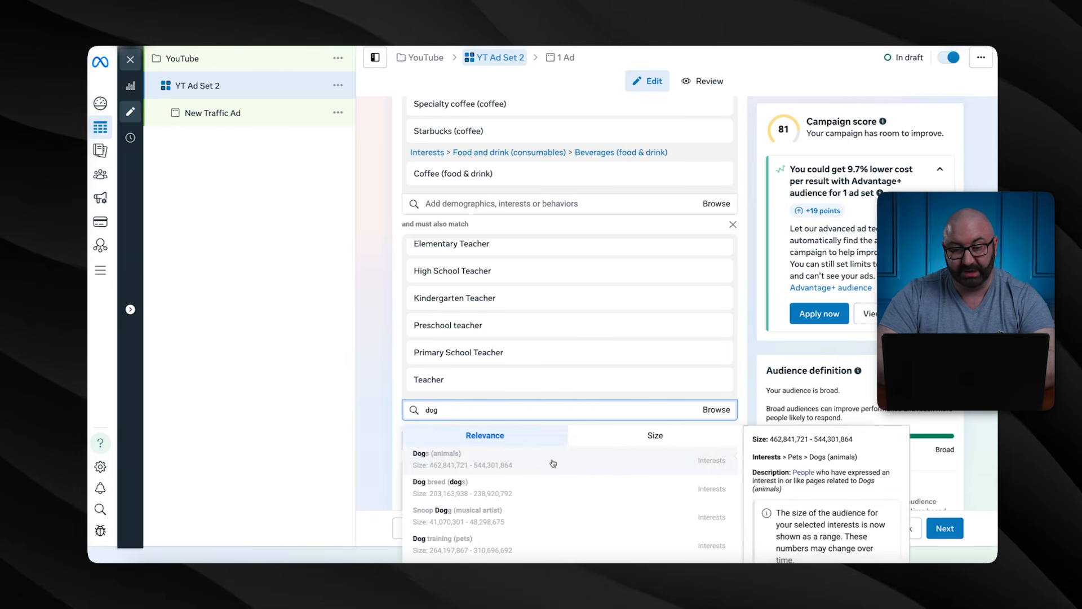
{"action": "key", "text": "BackSpace"}
{"action": "key", "text": "BackSpace"}
{"action": "key", "text": "BackSpace"}
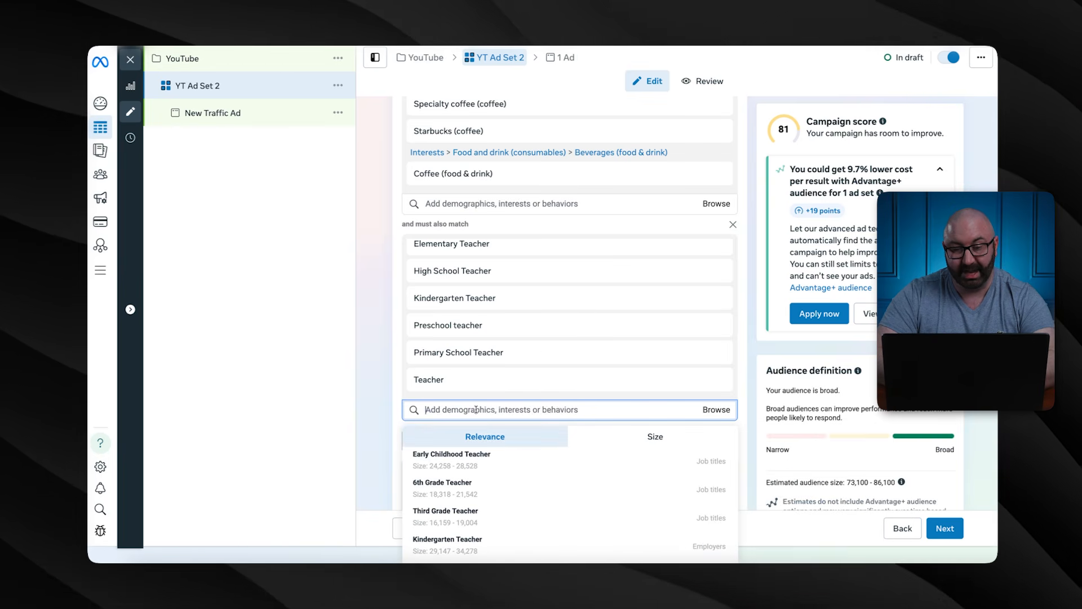
{"action": "left_click", "coordinate": [745, 274]}
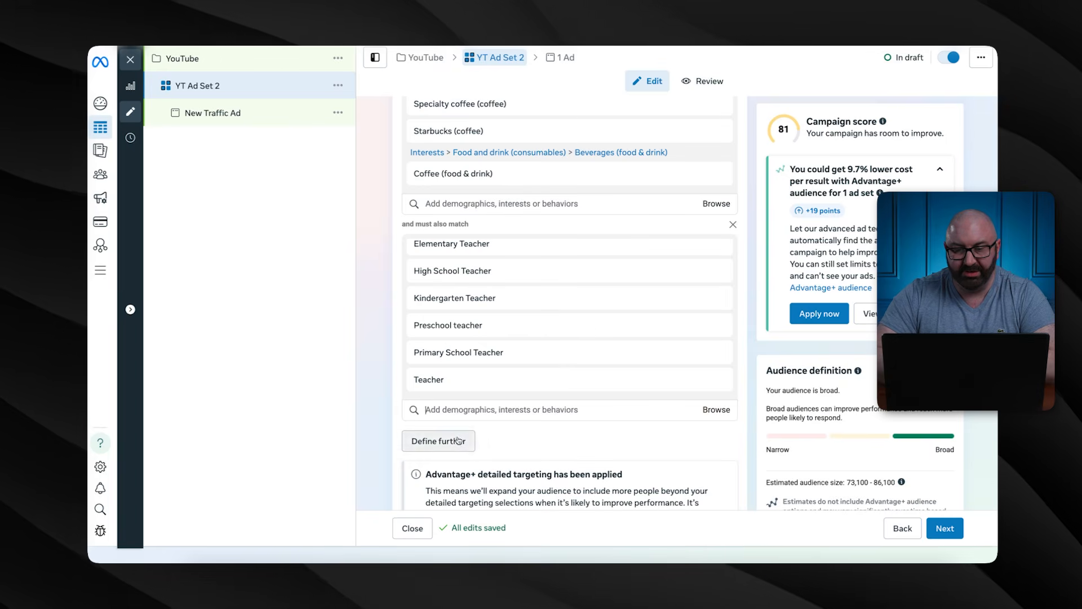
{"action": "left_click", "coordinate": [487, 416]}
{"action": "scroll", "coordinate": [488, 416], "scroll_direction": "down", "scroll_amount": 1}
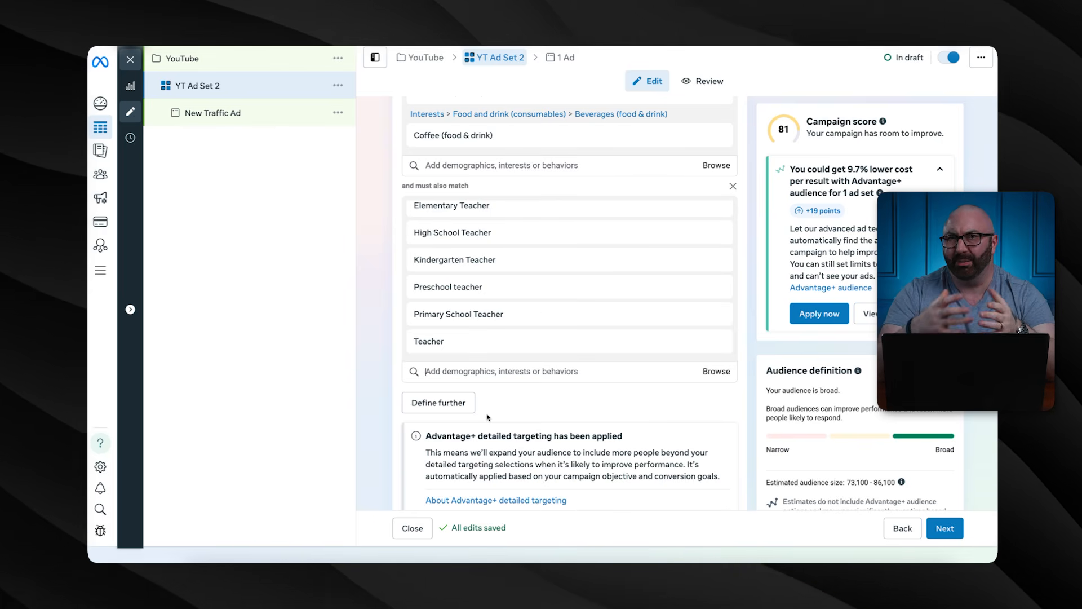
{"action": "scroll", "coordinate": [602, 379], "scroll_direction": "down", "scroll_amount": 1}
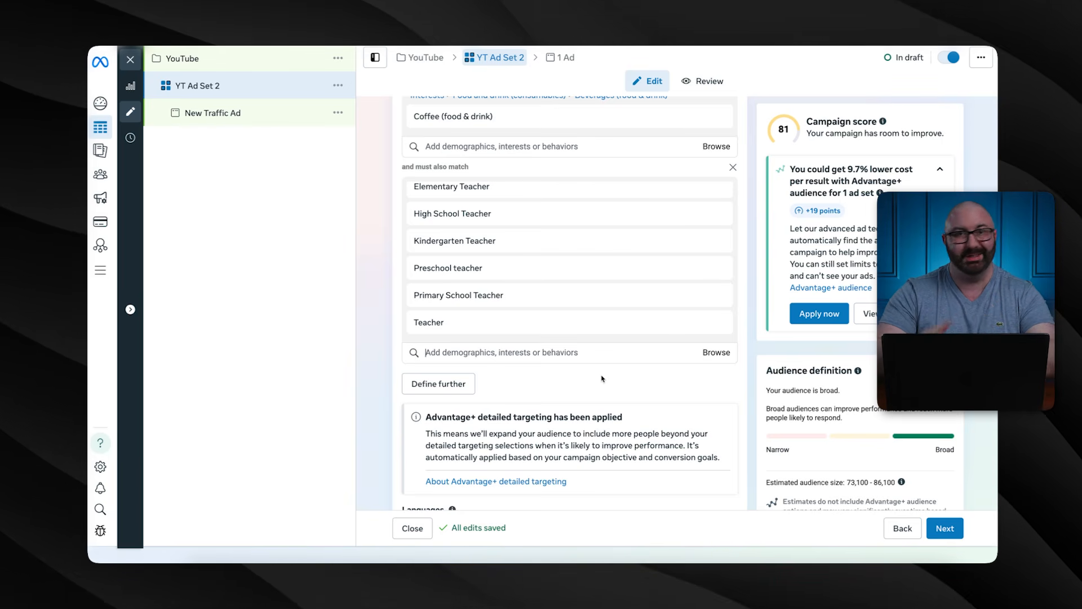
{"action": "scroll", "coordinate": [602, 379], "scroll_direction": "down", "scroll_amount": 6}
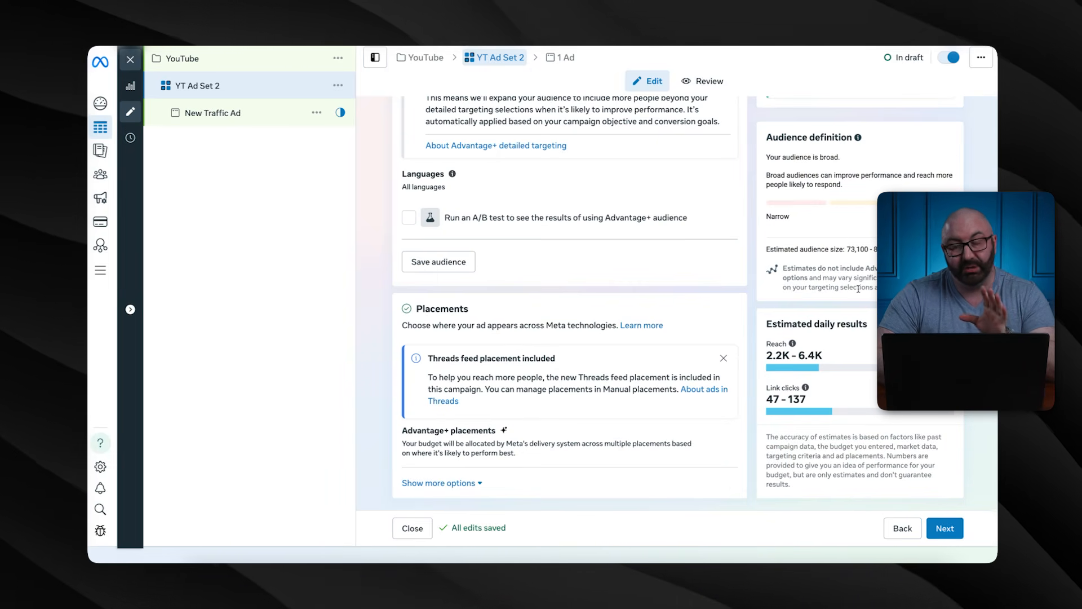
{"action": "scroll", "coordinate": [629, 237], "scroll_direction": "up", "scroll_amount": 1}
{"action": "scroll", "coordinate": [630, 237], "scroll_direction": "up", "scroll_amount": 4}
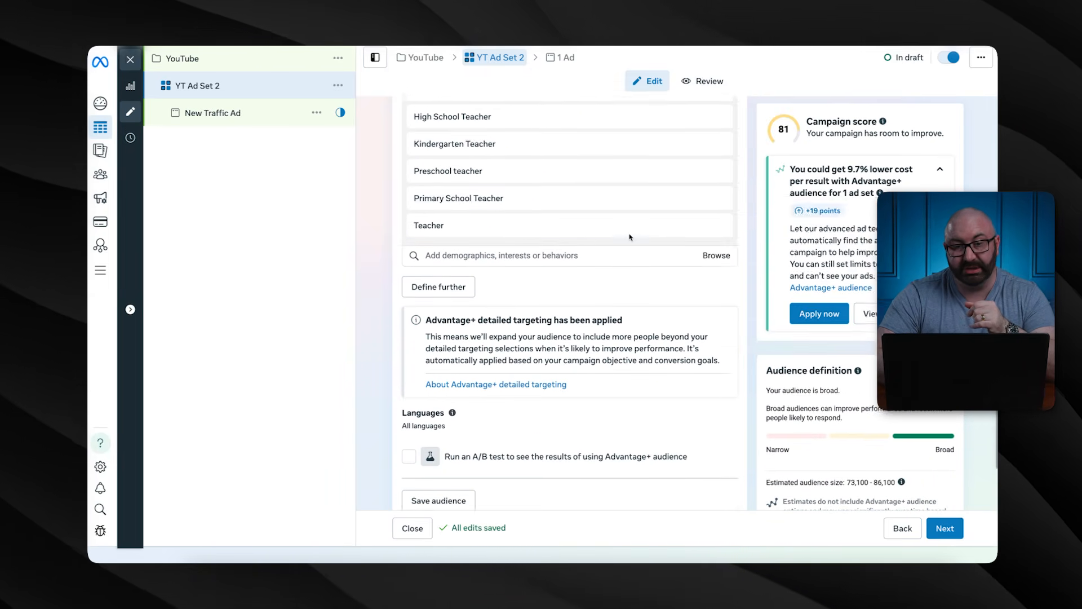
{"action": "scroll", "coordinate": [630, 236], "scroll_direction": "down", "scroll_amount": 5}
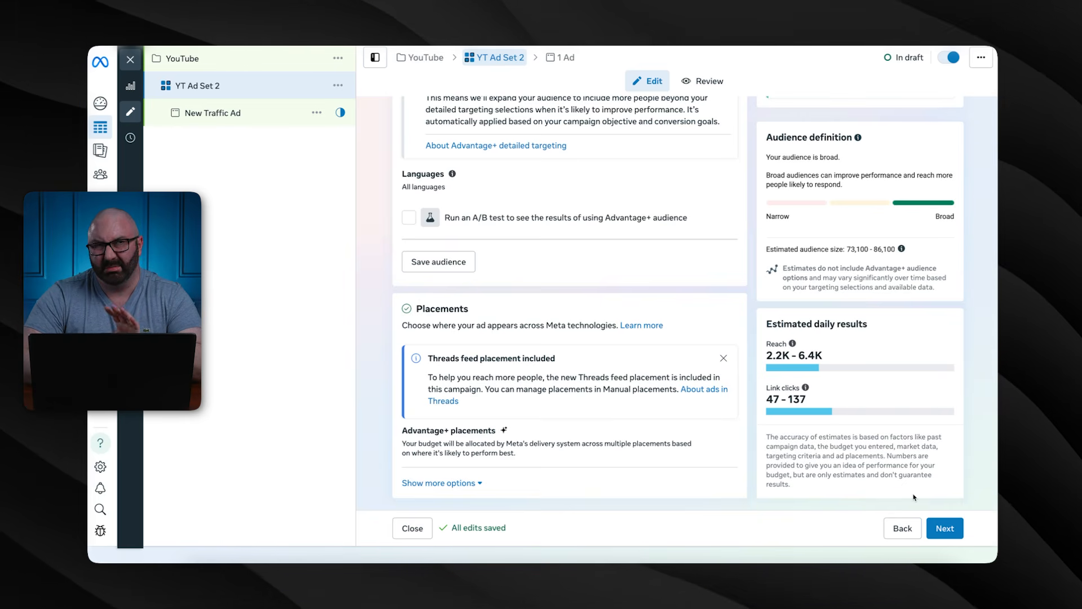
Advance to the ad settings and rename the ad from New Traffic Ad to YT Ads
{"action": "left_click", "coordinate": [946, 530]}
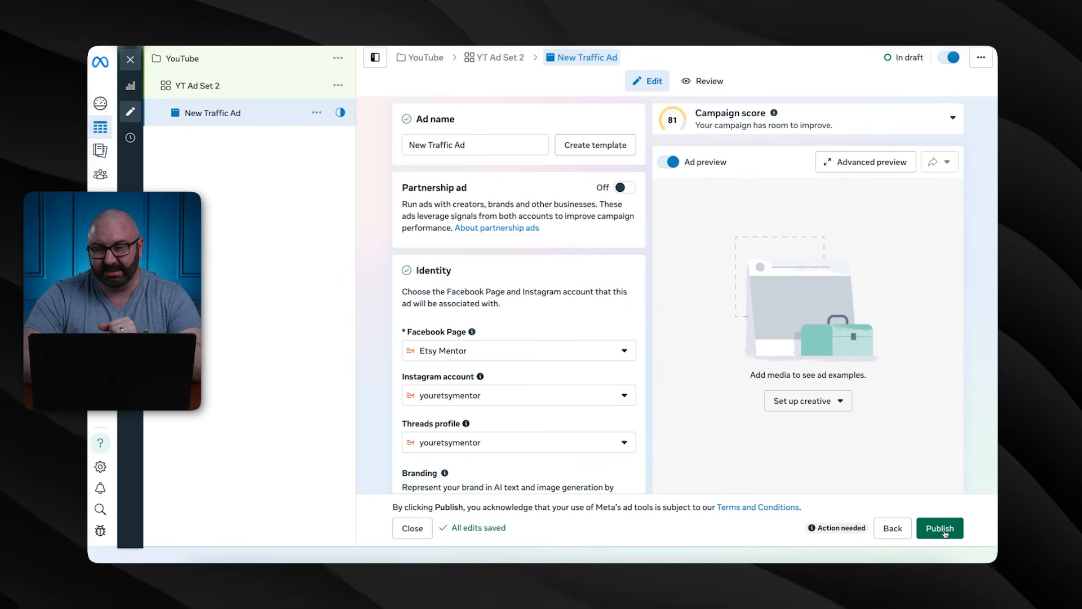
{"action": "double_click", "coordinate": [496, 147]}
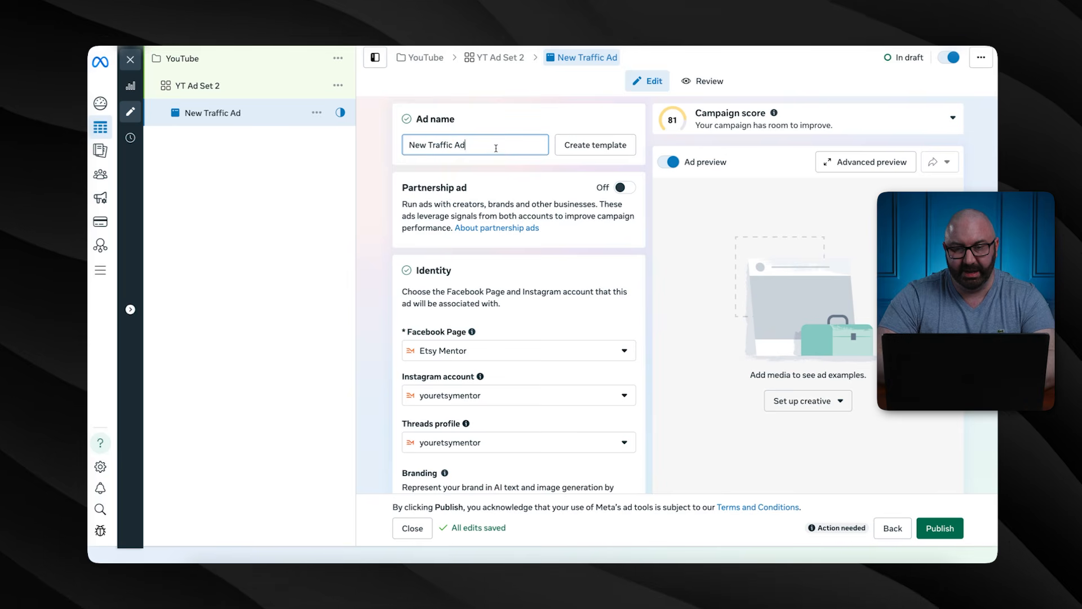
{"action": "triple_click", "coordinate": [498, 148]}
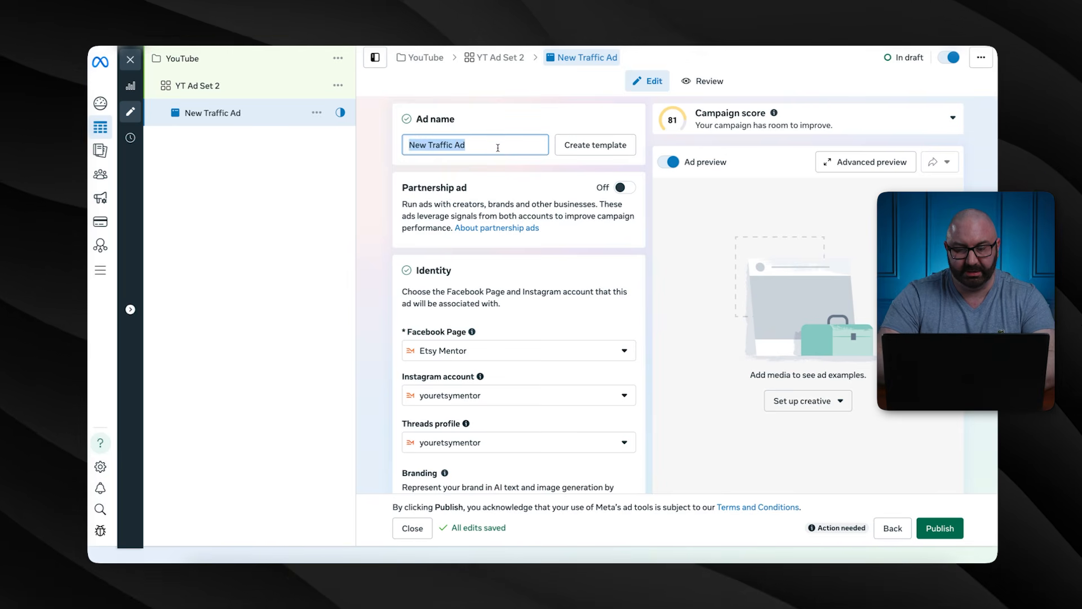
{"action": "type", "text": "YT Ads"}
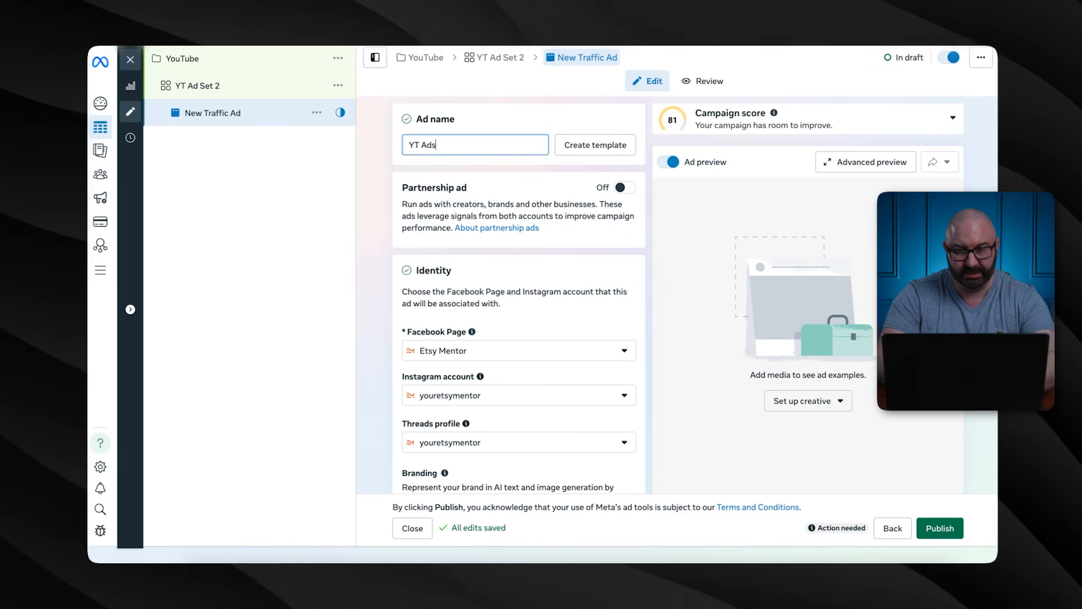
{"action": "scroll", "coordinate": [410, 174], "scroll_direction": "down", "scroll_amount": 3}
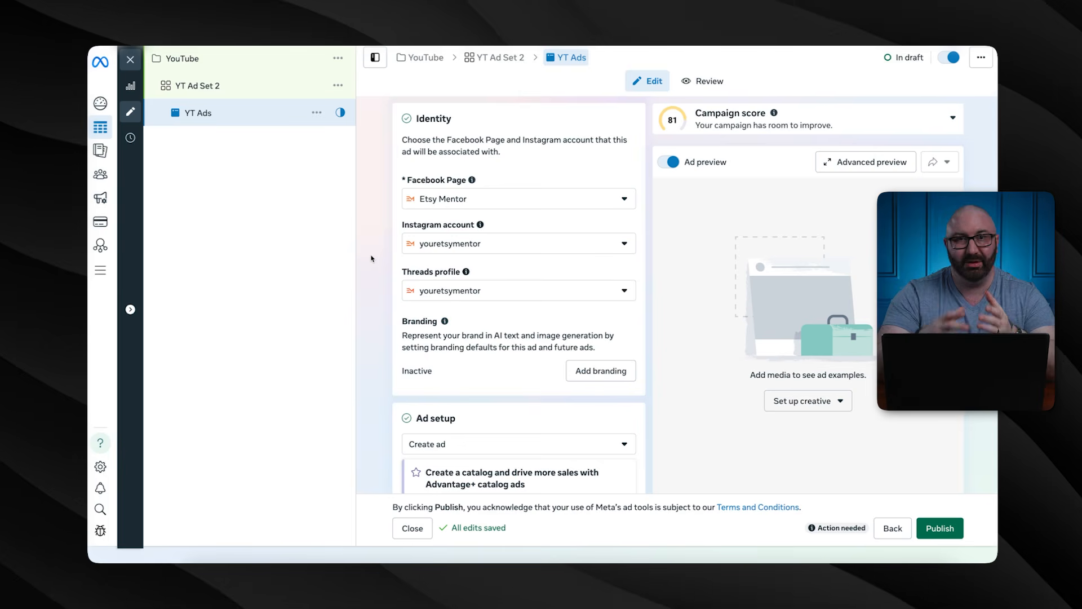
{"action": "mouse_move", "coordinate": [472, 180]}
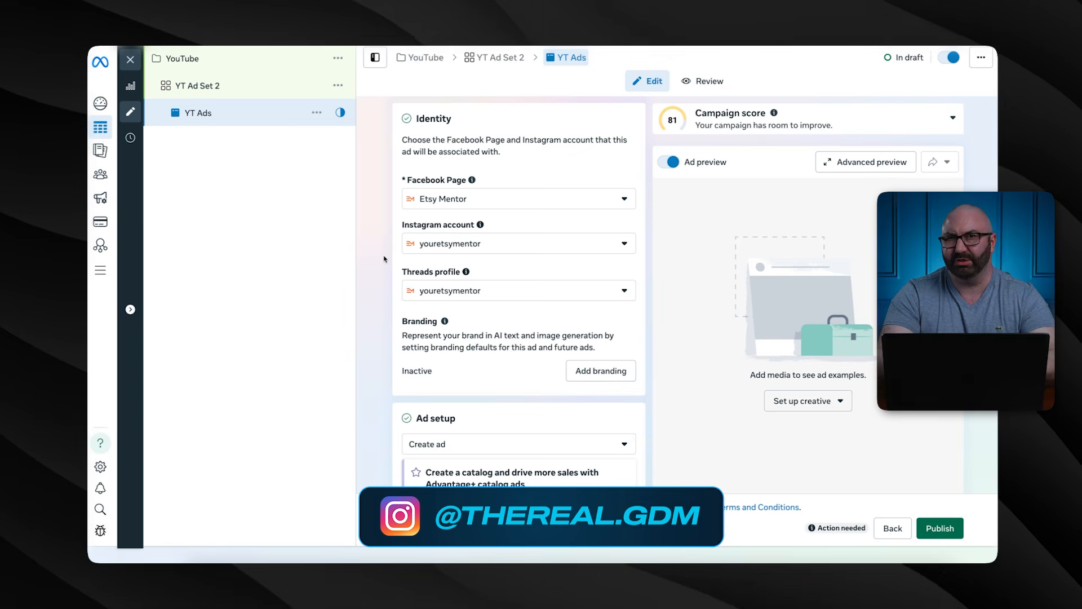
{"action": "scroll", "coordinate": [384, 259], "scroll_direction": "down", "scroll_amount": 2}
{"action": "scroll", "coordinate": [384, 258], "scroll_direction": "down", "scroll_amount": 4}
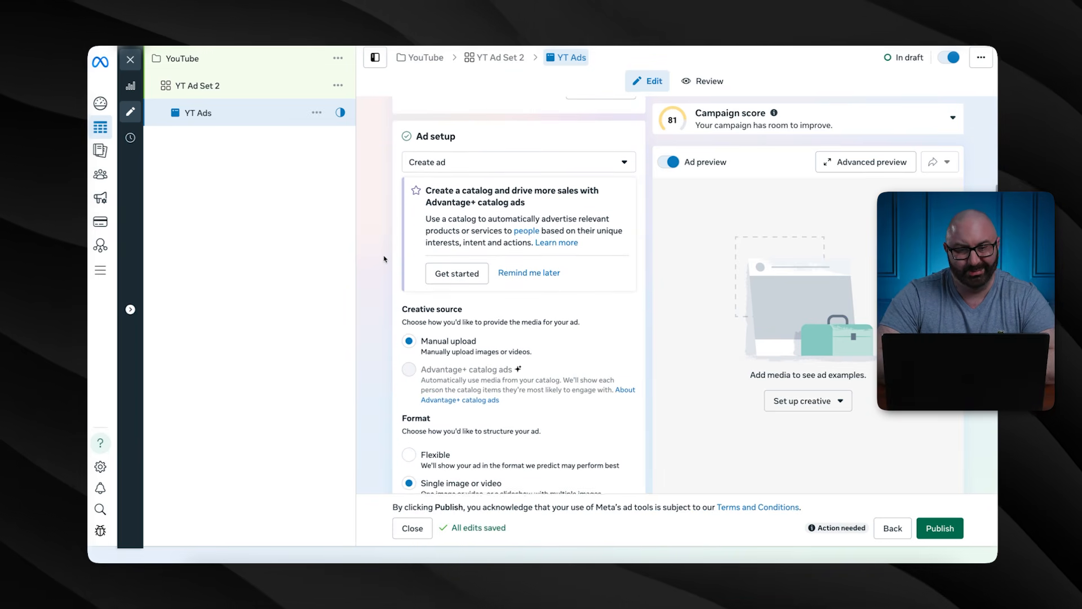
{"action": "scroll", "coordinate": [386, 258], "scroll_direction": "down", "scroll_amount": 1}
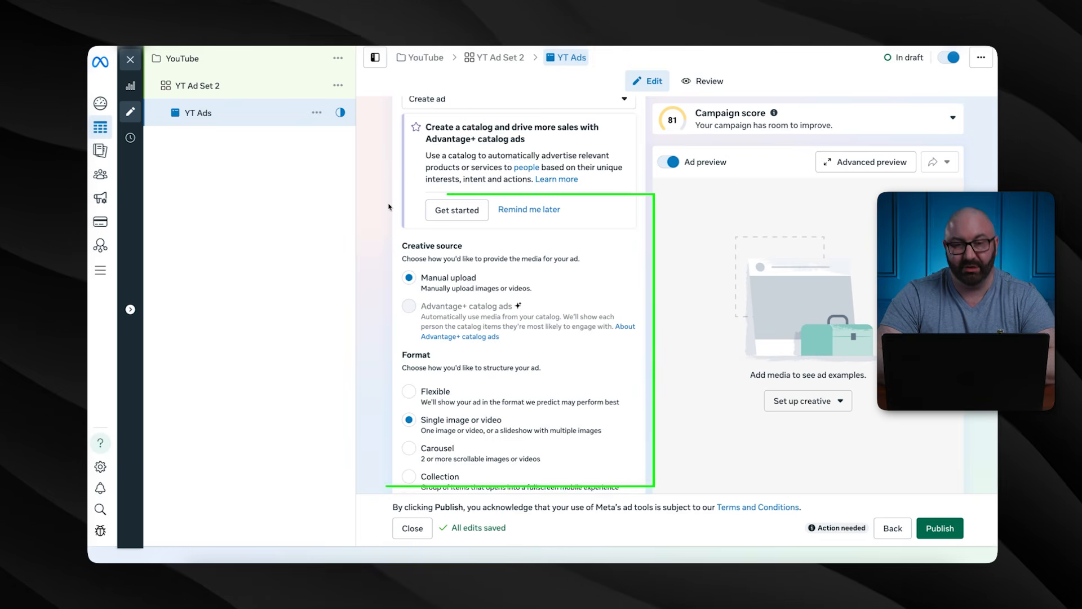
{"action": "scroll", "coordinate": [389, 207], "scroll_direction": "down", "scroll_amount": 1}
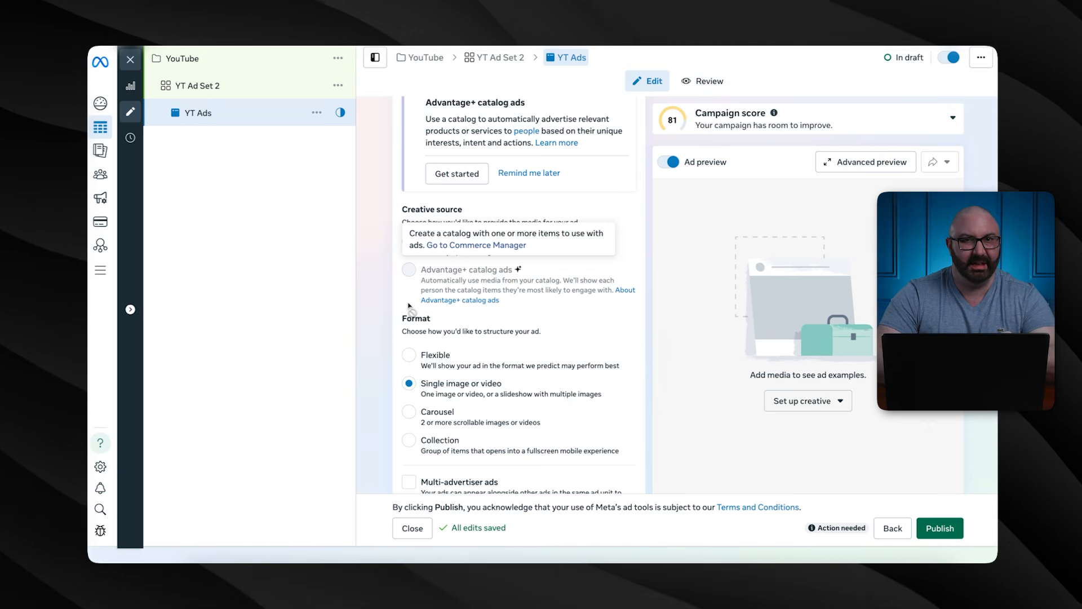
{"action": "scroll", "coordinate": [409, 305], "scroll_direction": "down", "scroll_amount": 3}
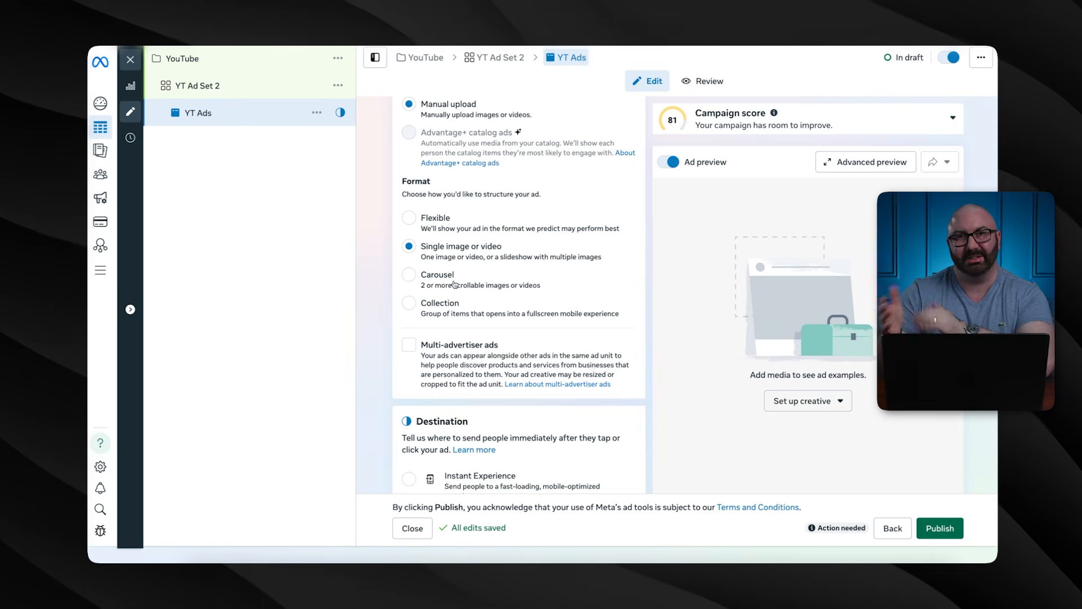
{"action": "scroll", "coordinate": [449, 268], "scroll_direction": "down", "scroll_amount": 3}
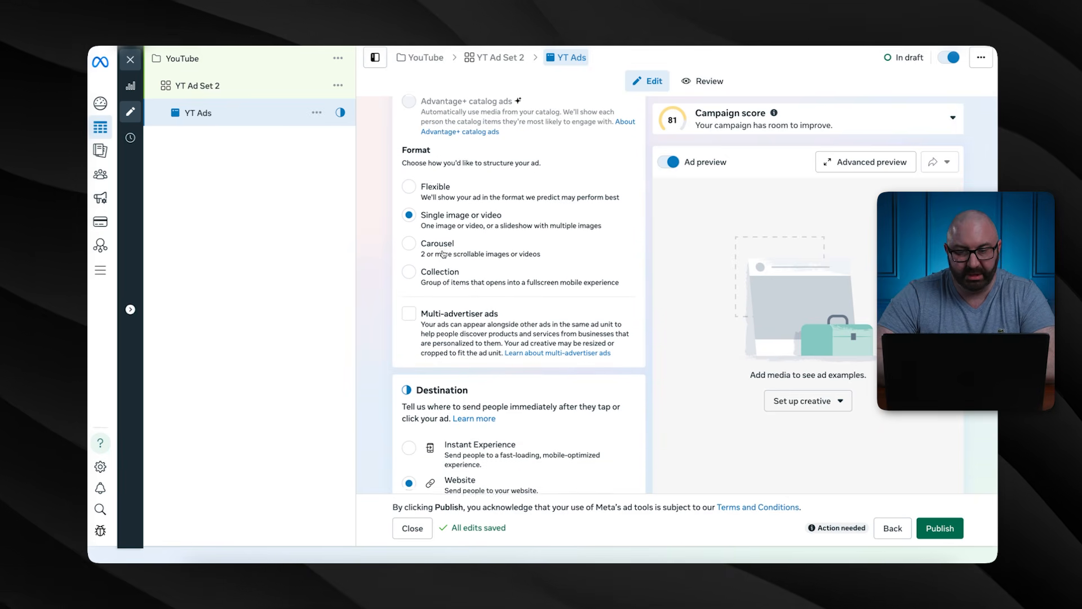
{"action": "scroll", "coordinate": [444, 255], "scroll_direction": "down", "scroll_amount": 5}
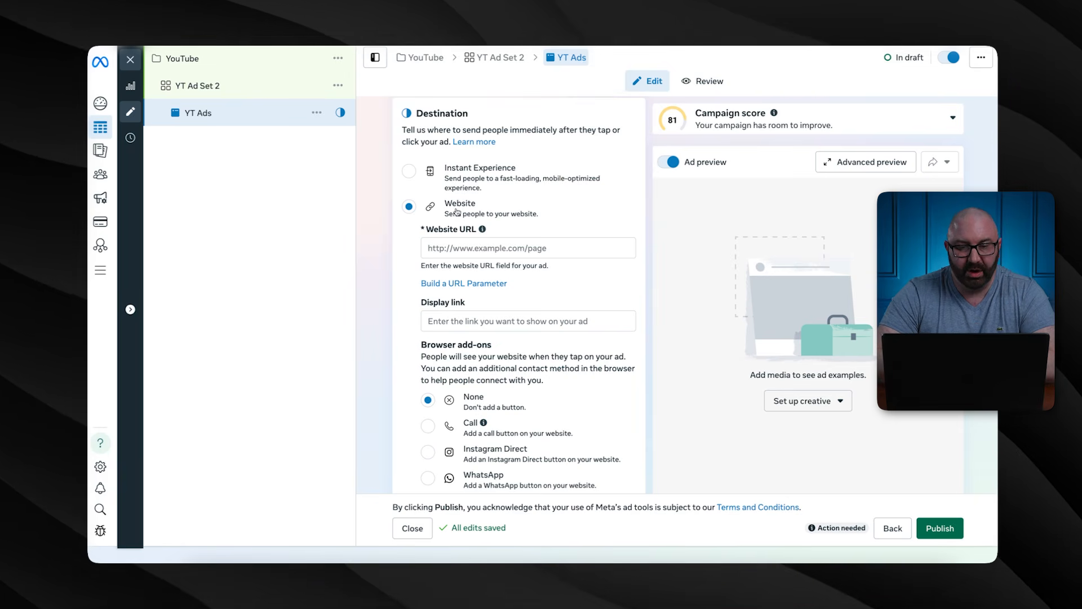
{"action": "left_click", "coordinate": [431, 245]}
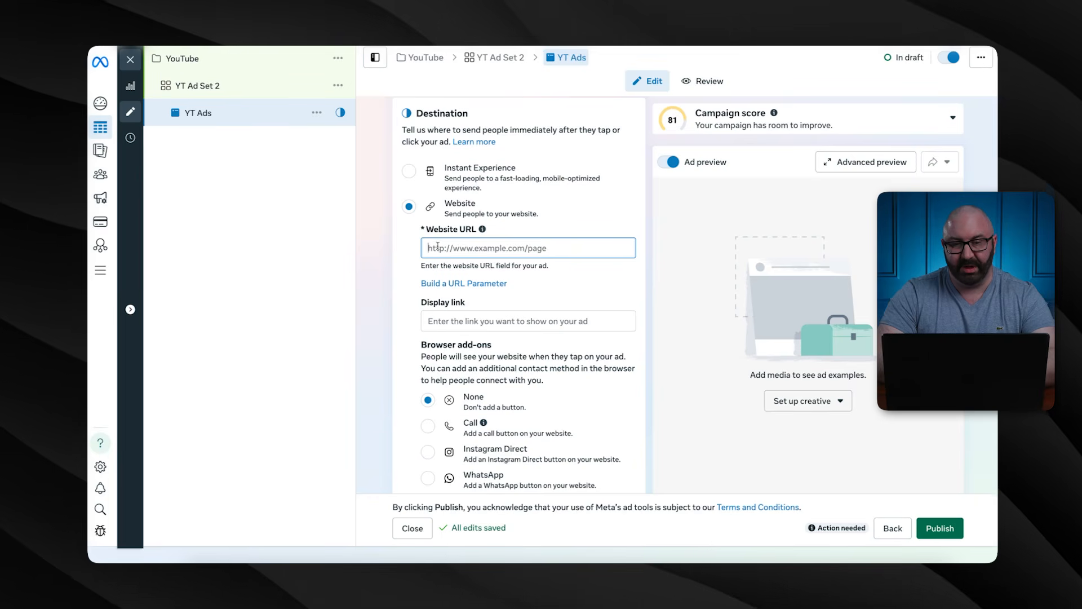
{"action": "type", "text": "www.my"}
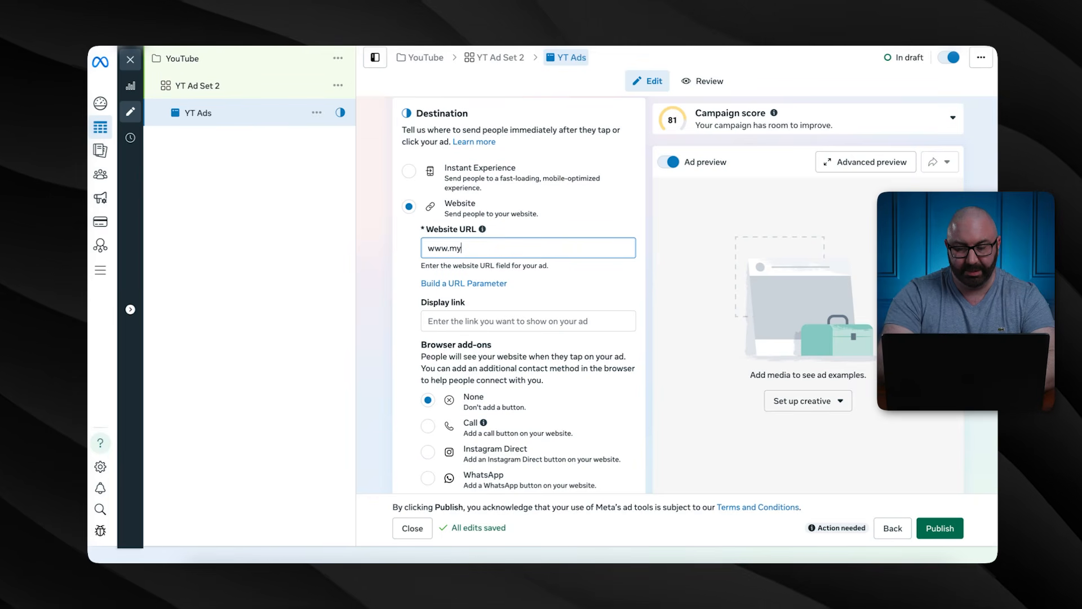
{"action": "type", "text": "brand.com"}
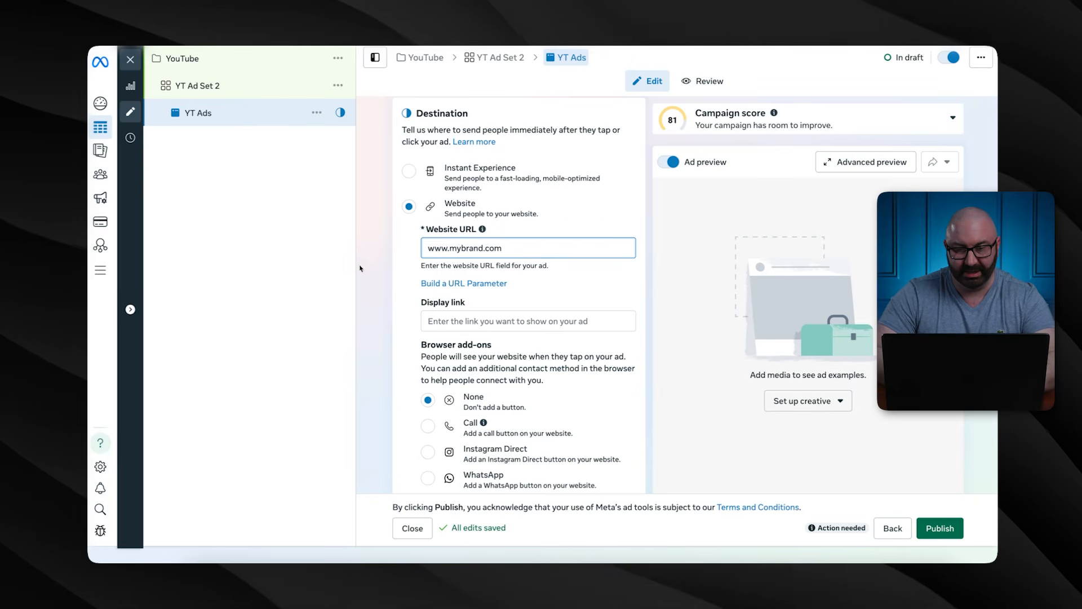
{"action": "left_click", "coordinate": [376, 270]}
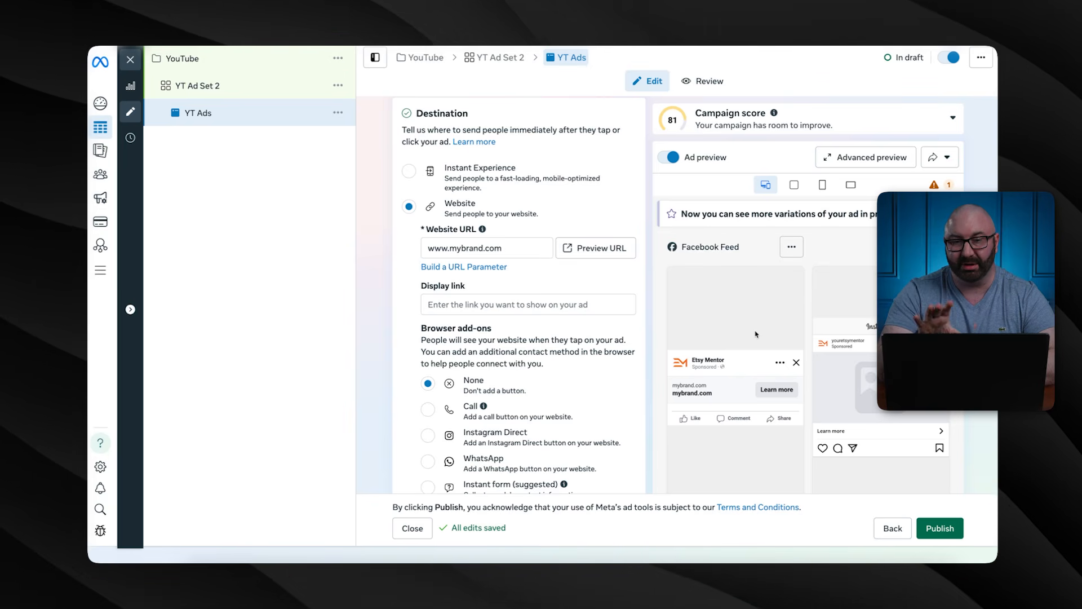
Create an image ad from the Best Teacher Ever mug photo, keeping all placement crops at Original
{"action": "scroll", "coordinate": [564, 282], "scroll_direction": "down", "scroll_amount": 4}
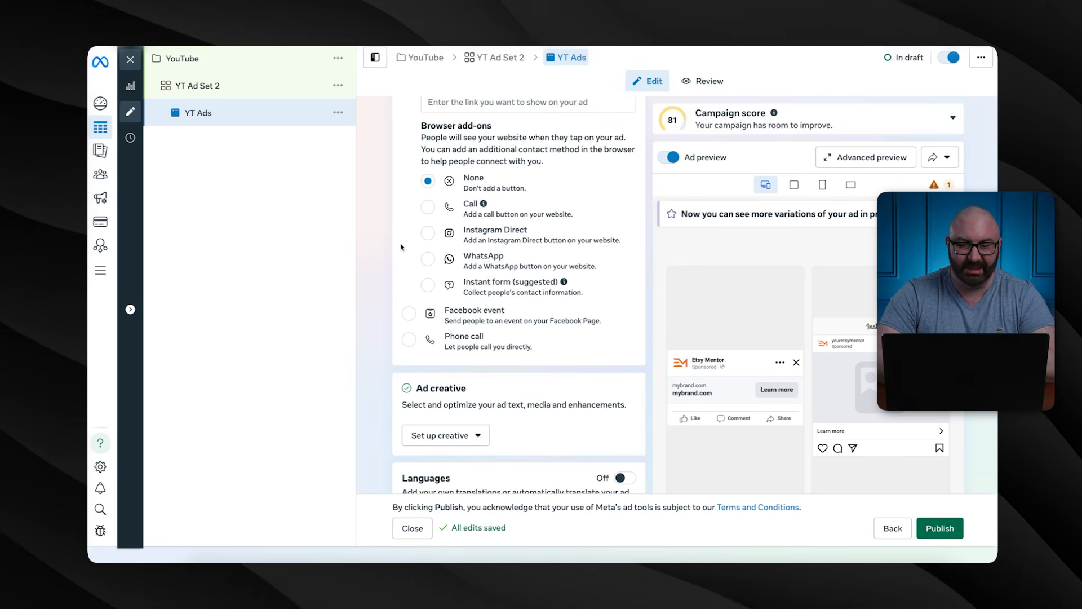
{"action": "scroll", "coordinate": [375, 316], "scroll_direction": "down", "scroll_amount": 3}
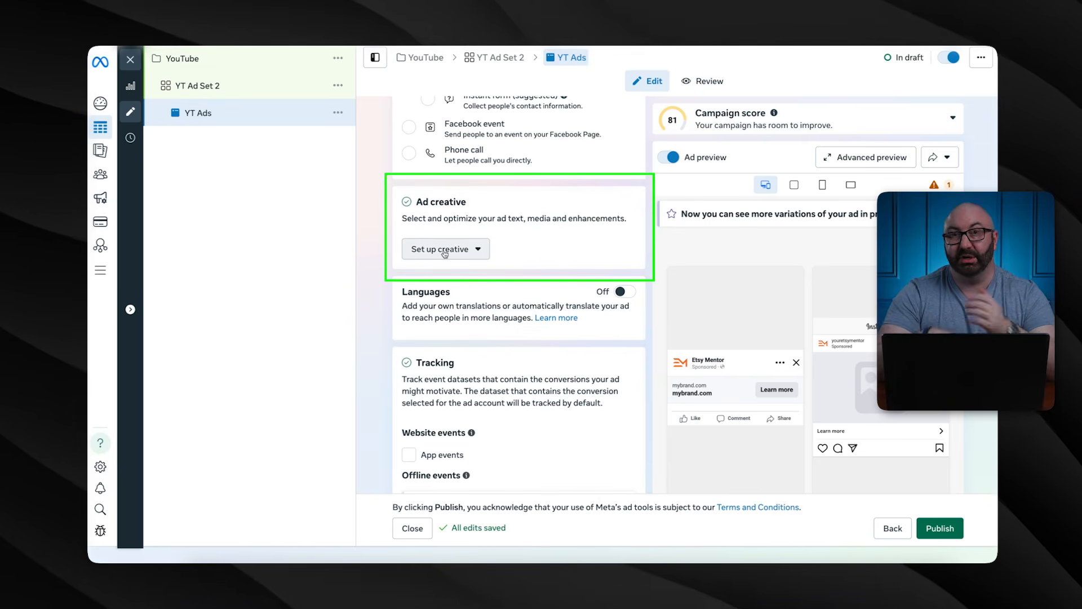
{"action": "left_click", "coordinate": [445, 249]}
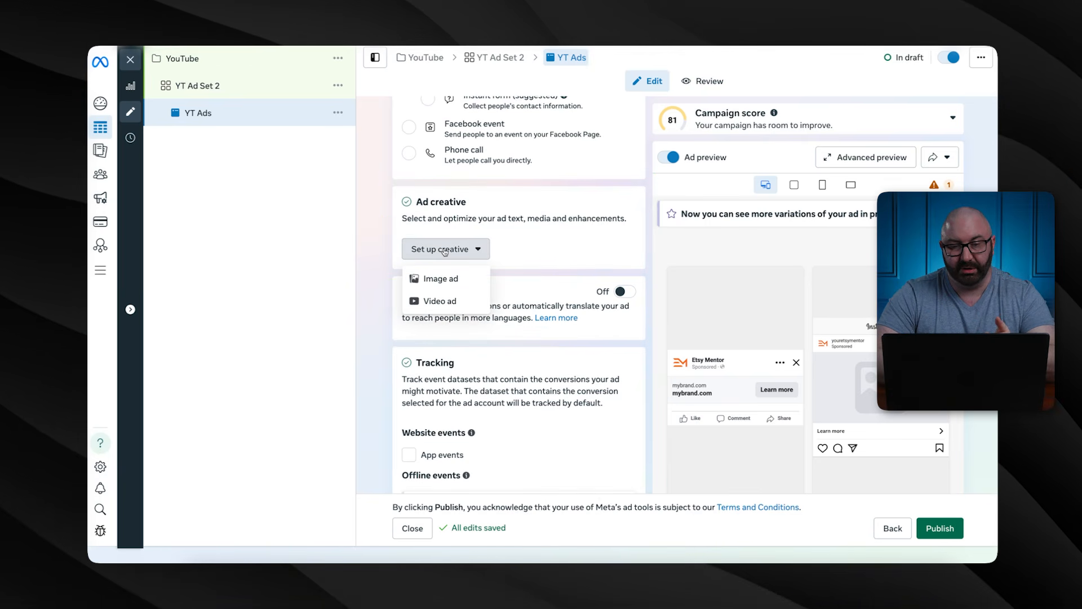
{"action": "left_click", "coordinate": [441, 279]}
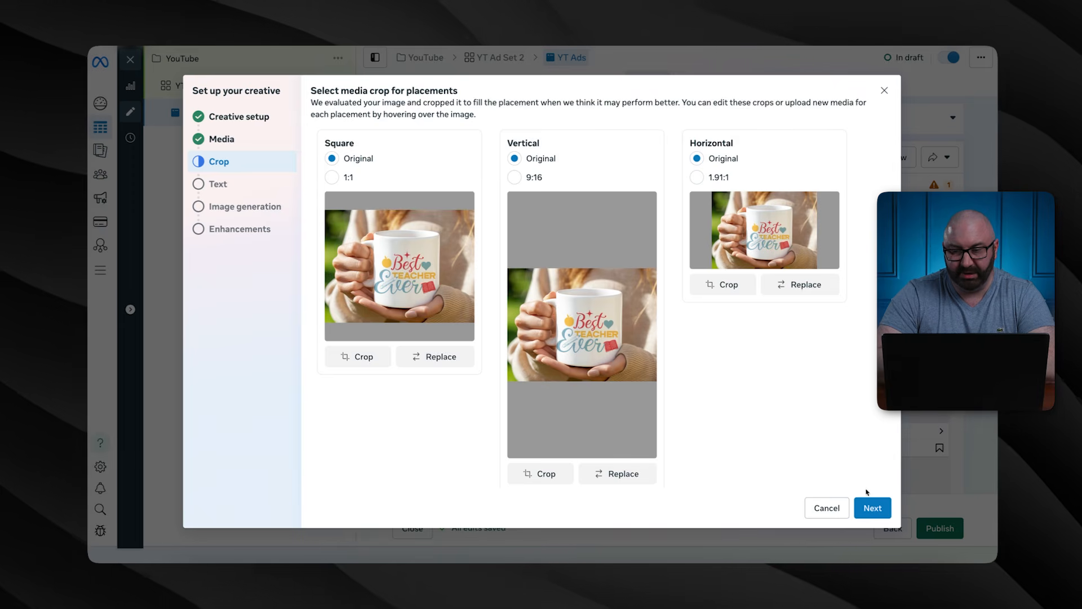
{"action": "left_click", "coordinate": [868, 505]}
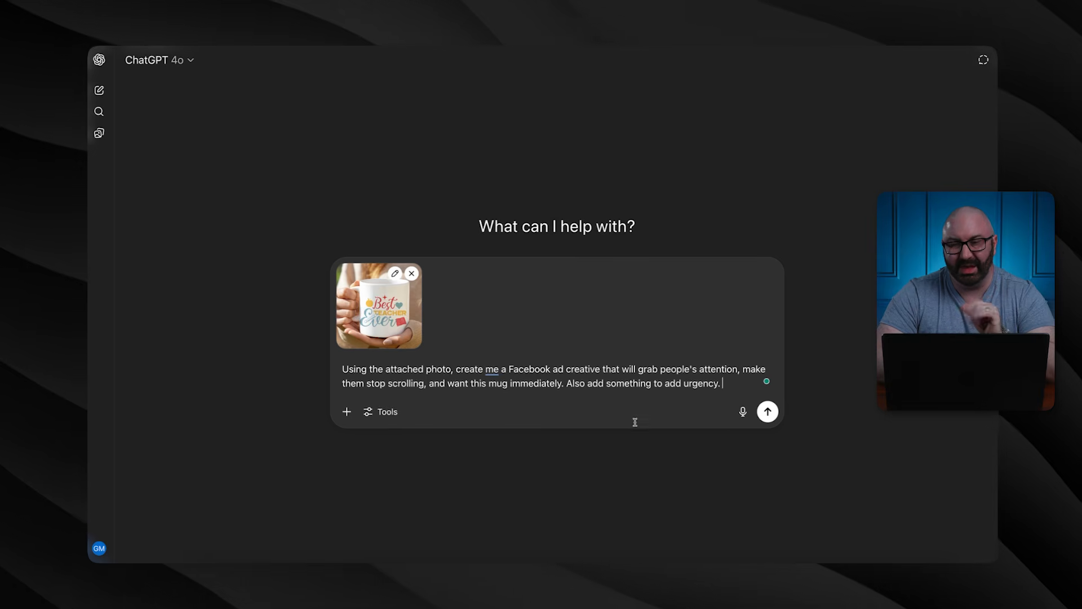
Send ChatGPT the urgent ad creative prompt with the mug photo and select its 'Stop Scrolling!' headline
{"action": "left_click", "coordinate": [768, 412]}
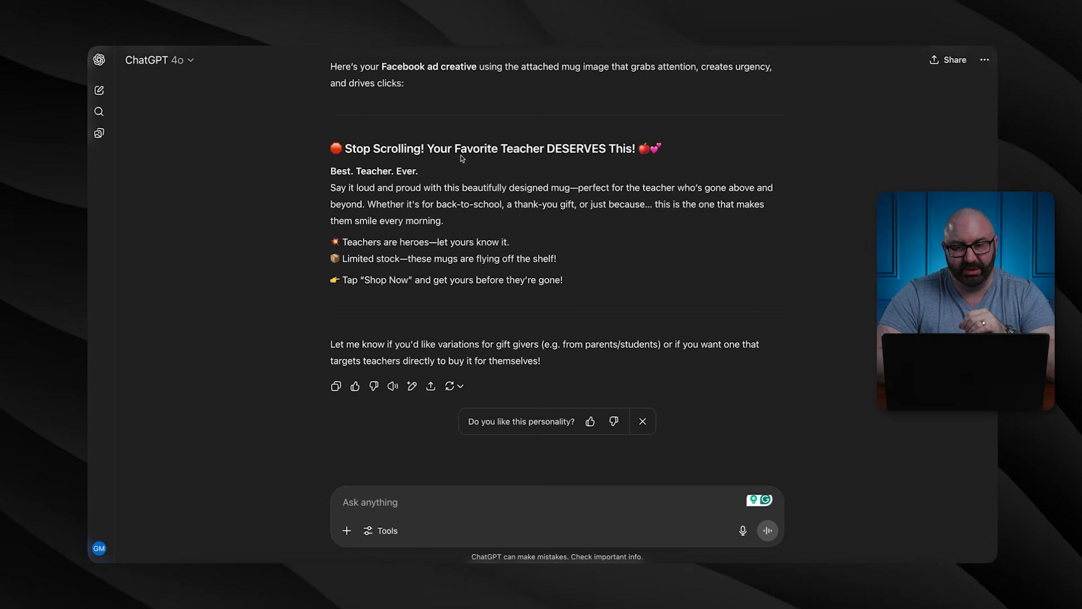
{"action": "left_click_drag", "start_coordinate": [673, 151], "coordinate": [358, 157]}
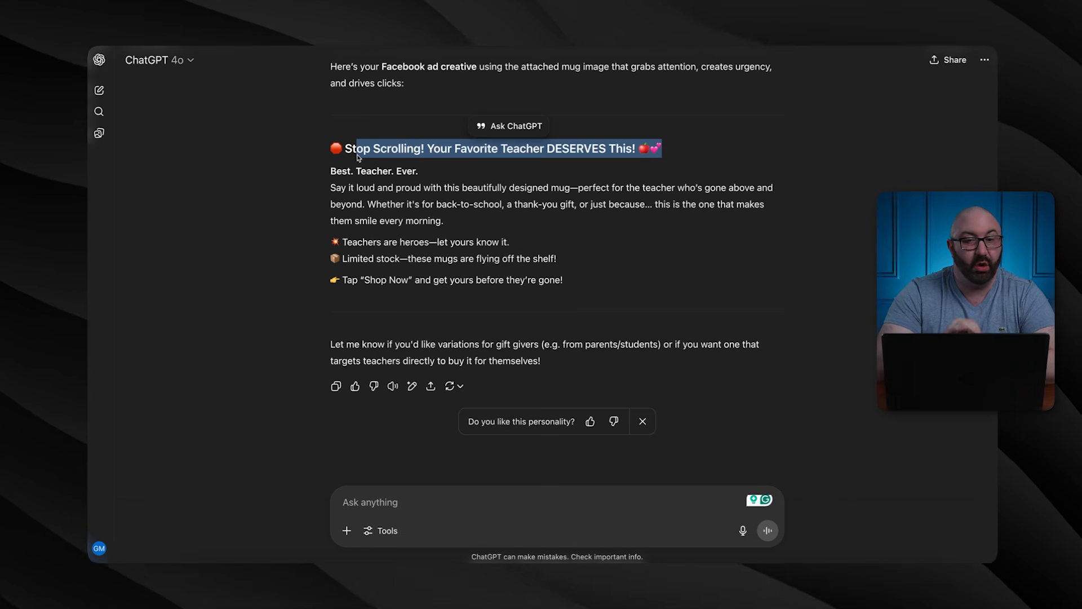
{"action": "left_click", "coordinate": [374, 181]}
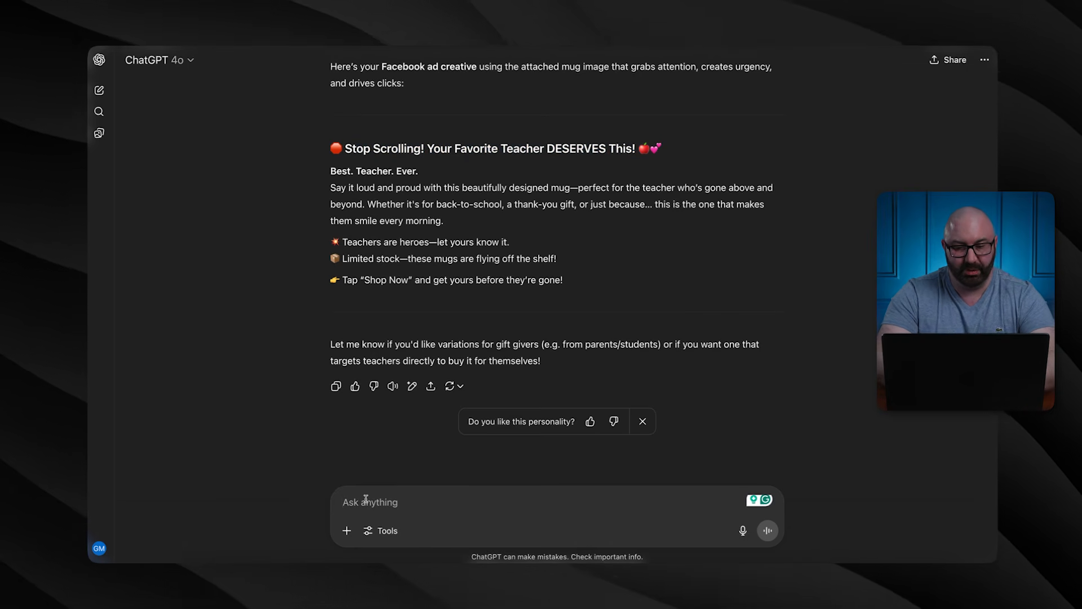
Ask ChatGPT to target teachers buying for themselves, not as a gift, and request a headline and description
{"action": "type", "text": "I nee"}
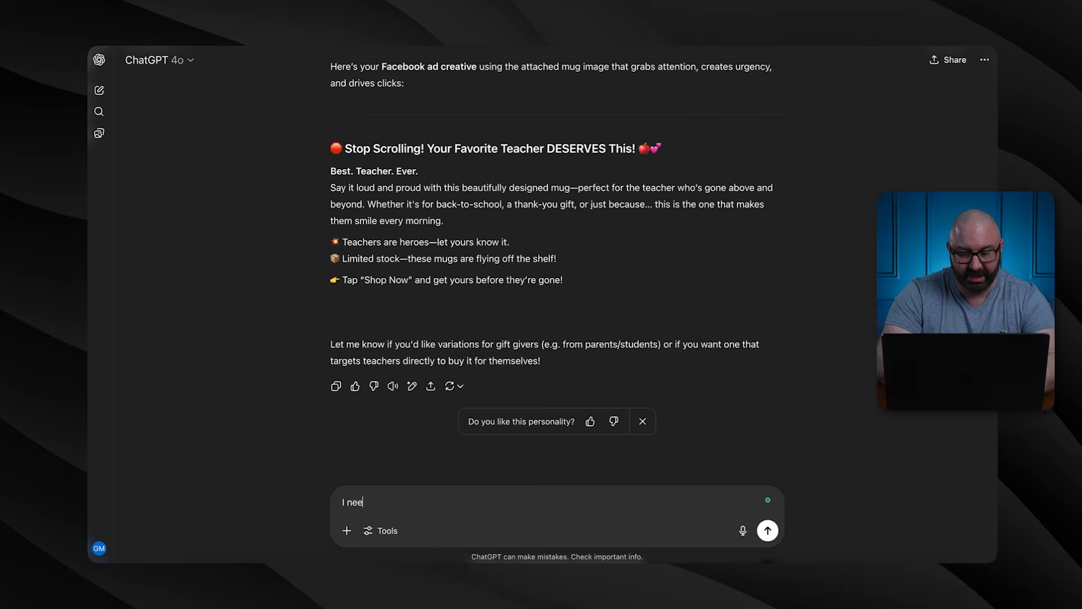
{"action": "type", "text": "d thiis to be for "}
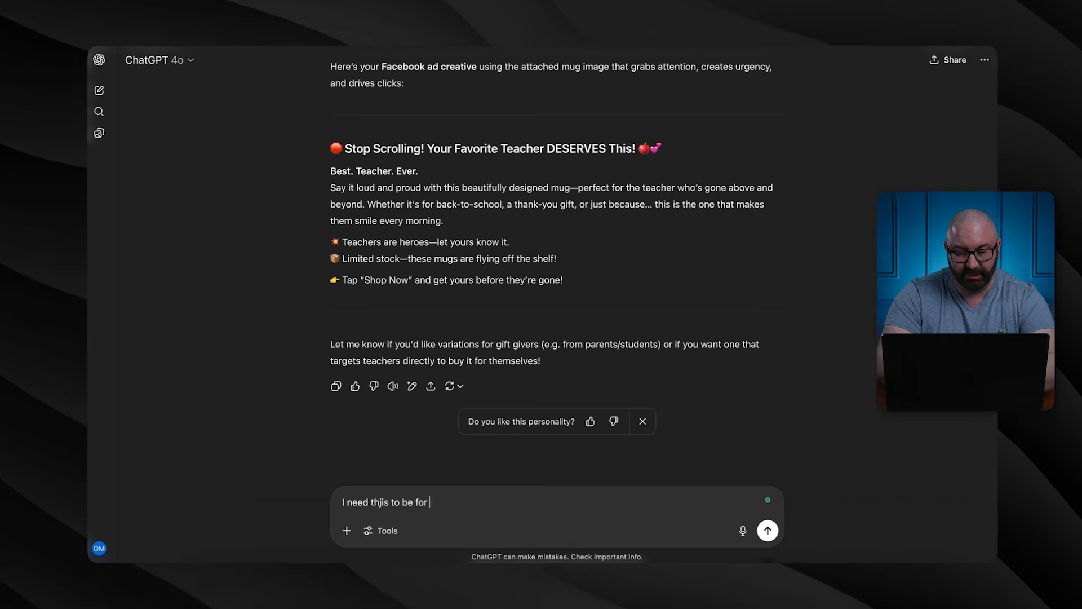
{"action": "type", "text": "the teacher the"}
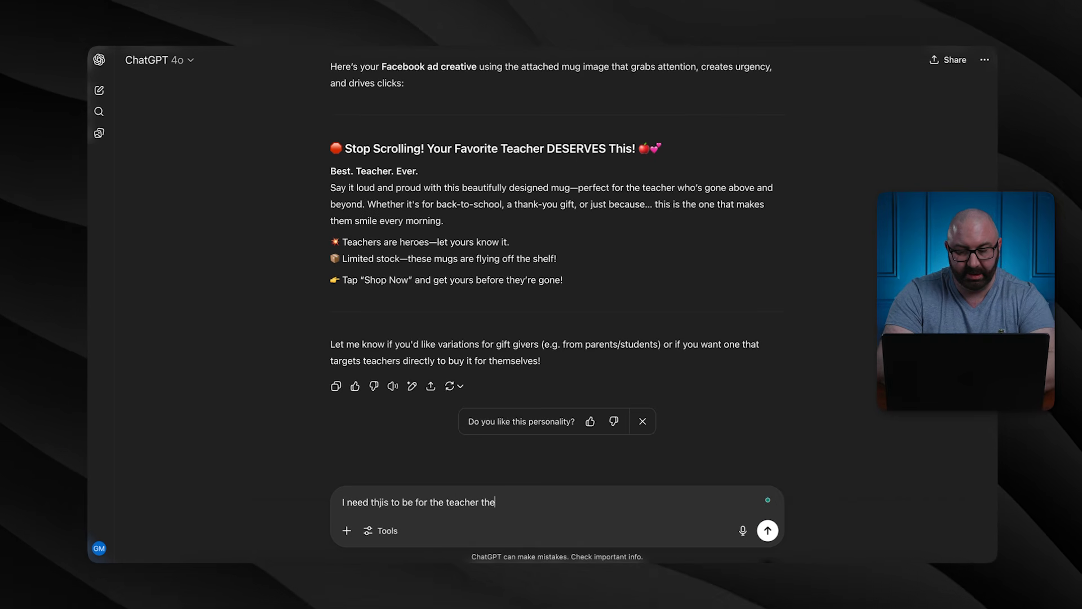
{"action": "type", "text": "mselves looking to"}
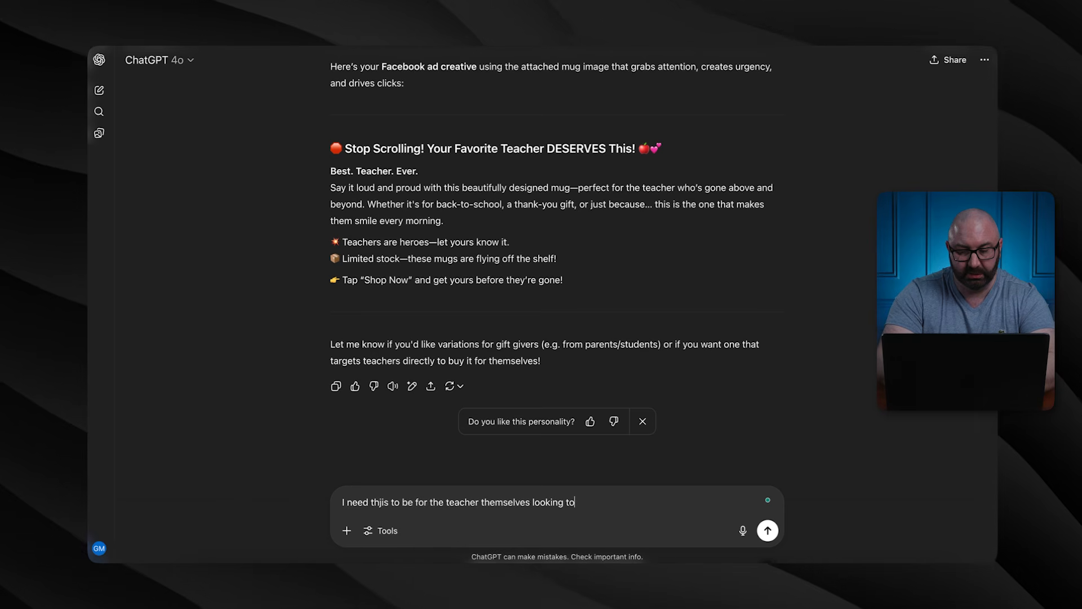
{"action": "type", "text": " buy, not as "}
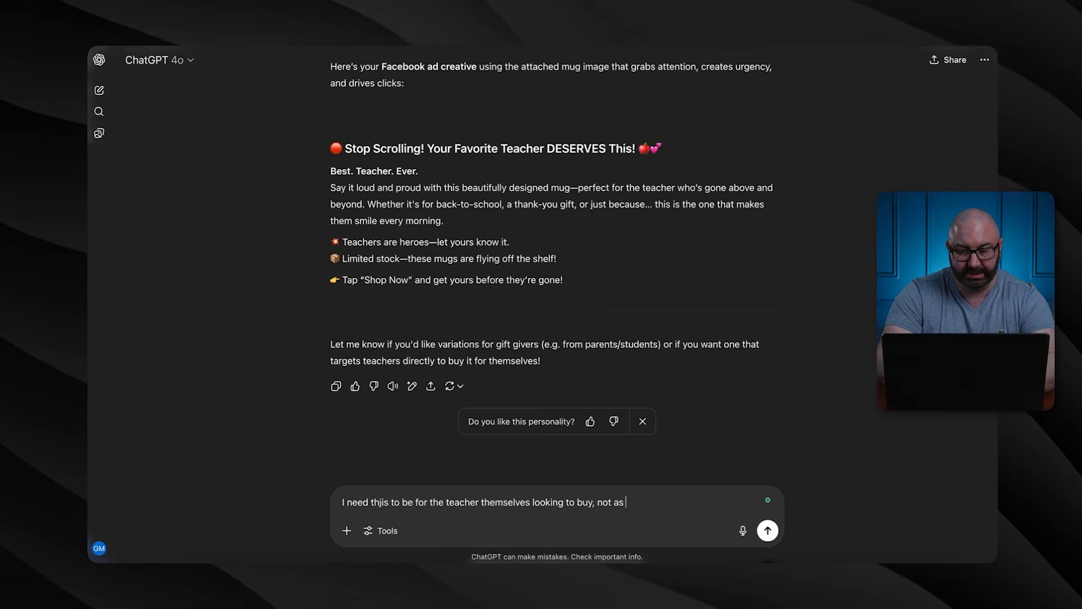
{"action": "type", "text": "a gift"}
{"action": "key", "text": "Return"}
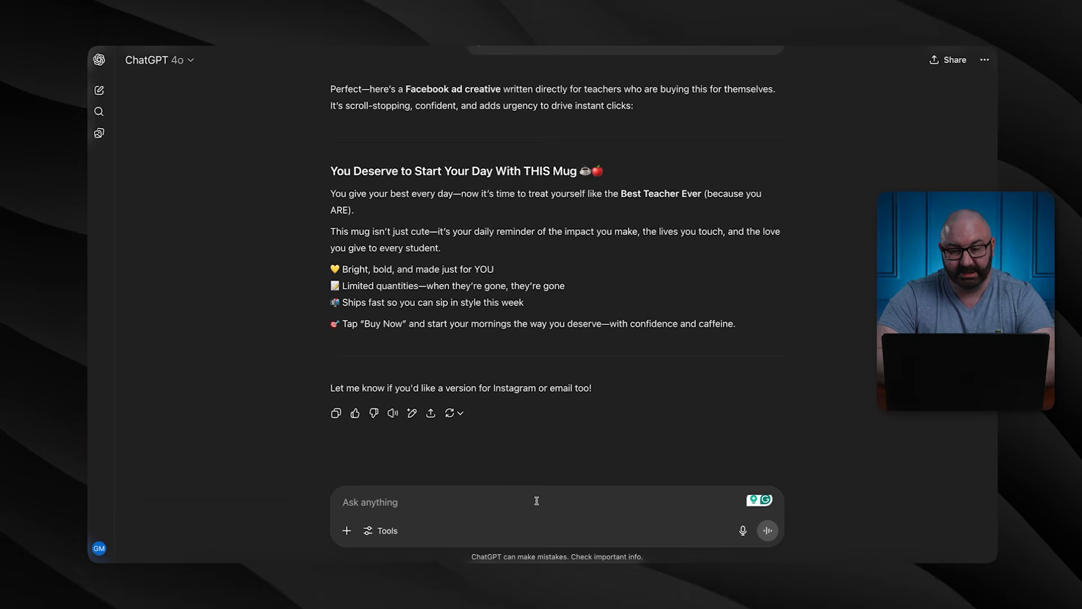
{"action": "type", "text": "I also ne"}
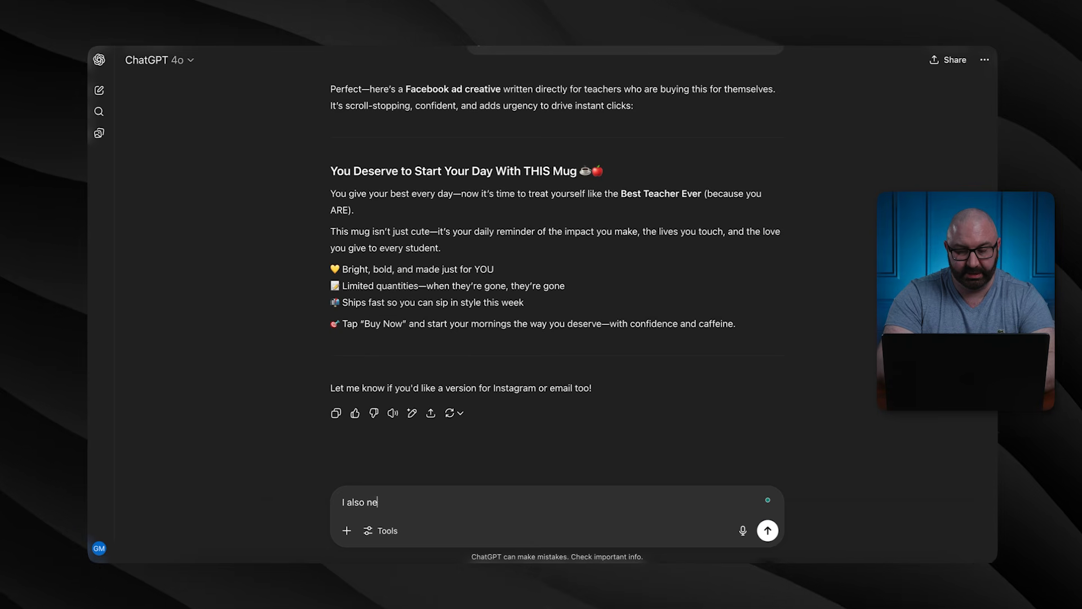
{"action": "type", "text": "ed a headline and des"}
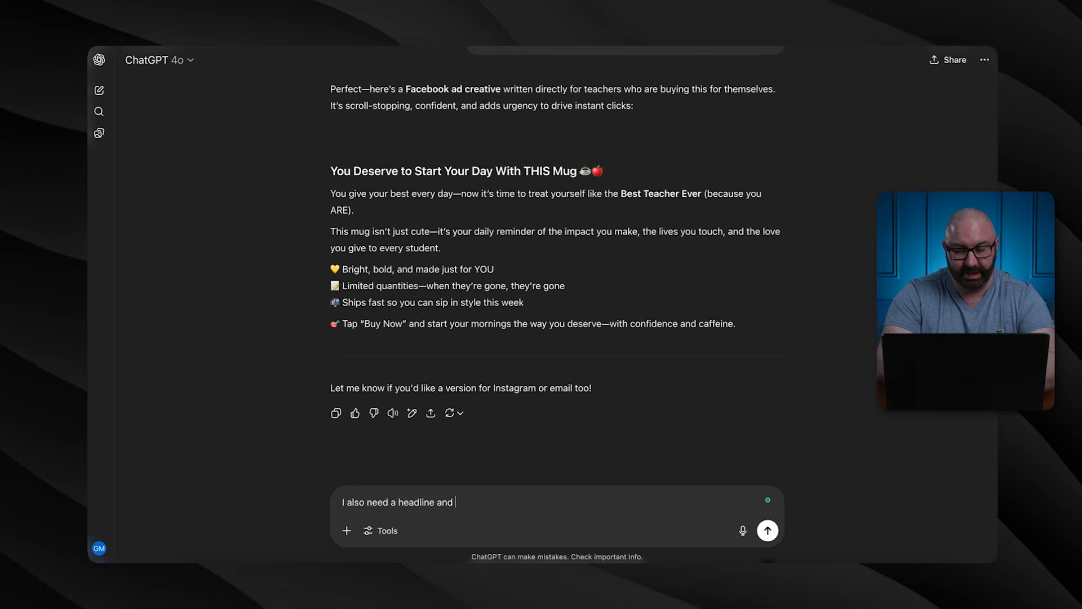
{"action": "type", "text": "crip"}
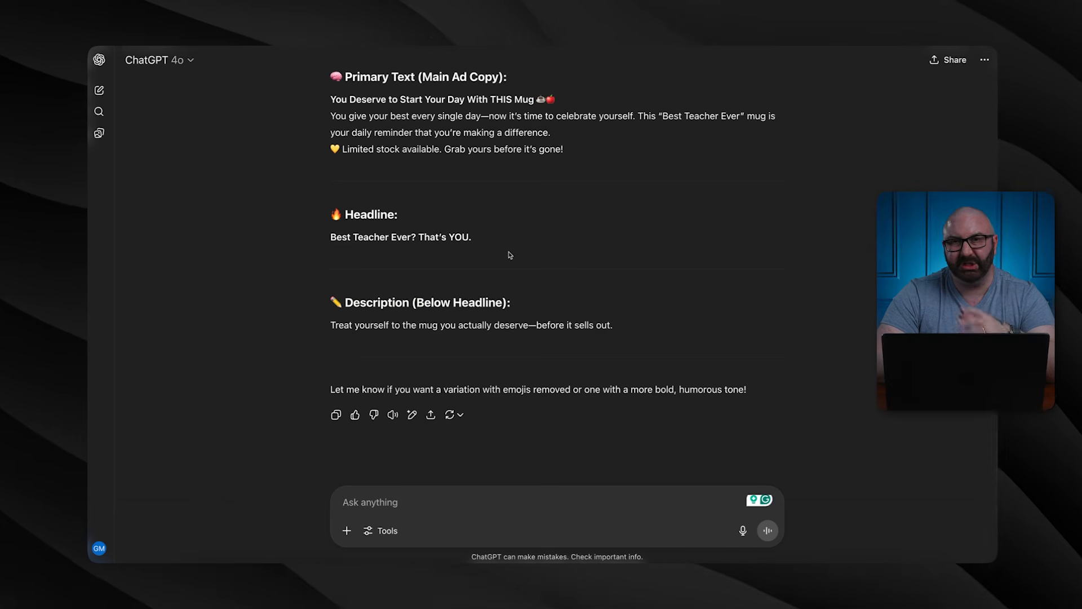
Scroll through the replies to the final ad package headlined 'Best Teacher Ever? That's YOU.'
{"action": "scroll", "coordinate": [509, 255], "scroll_direction": "up", "scroll_amount": 10}
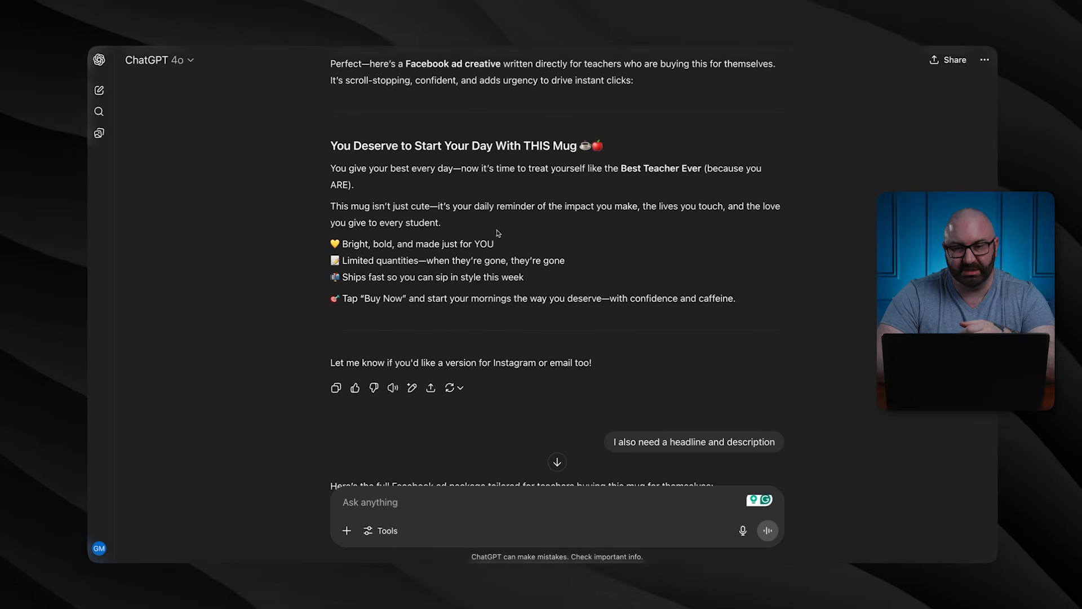
{"action": "scroll", "coordinate": [491, 271], "scroll_direction": "down", "scroll_amount": 6}
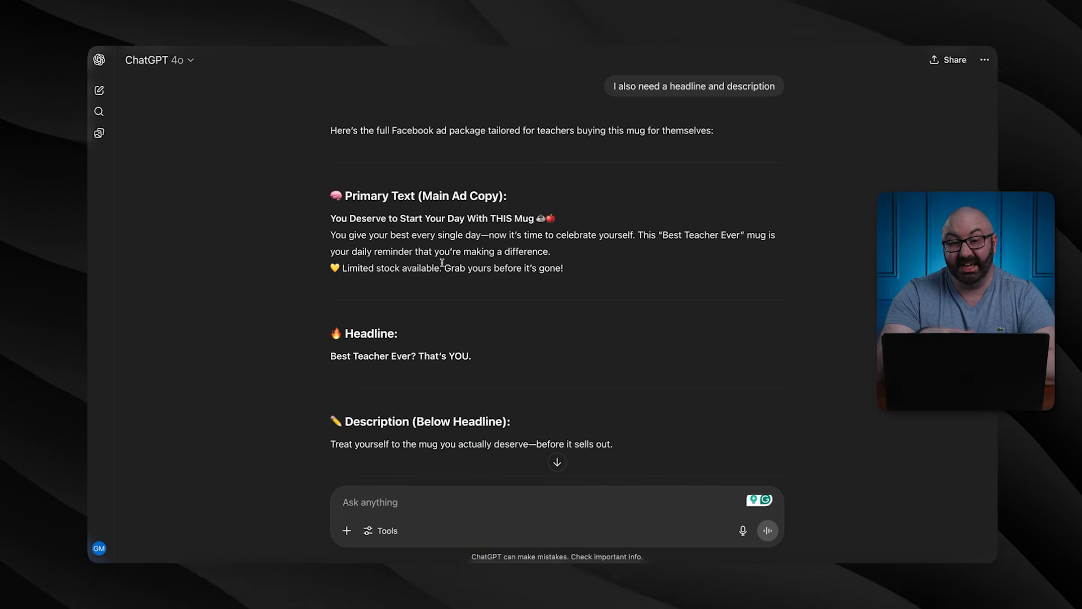
{"action": "scroll", "coordinate": [442, 262], "scroll_direction": "up", "scroll_amount": 3}
{"action": "scroll", "coordinate": [442, 263], "scroll_direction": "up", "scroll_amount": 4}
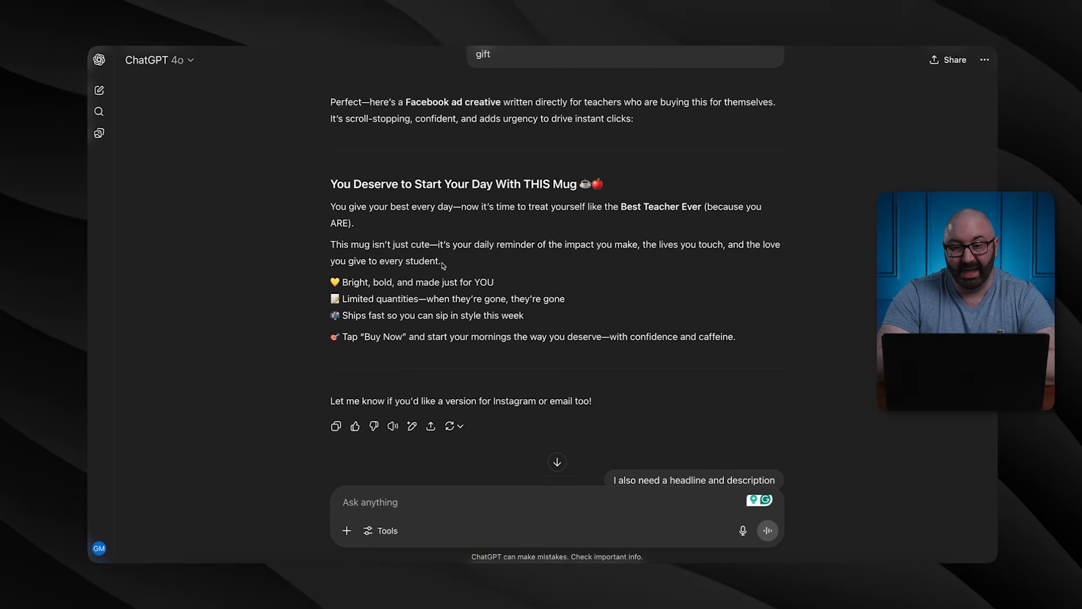
{"action": "left_click_drag", "start_coordinate": [721, 336], "coordinate": [398, 194]}
{"action": "left_click", "coordinate": [399, 194]}
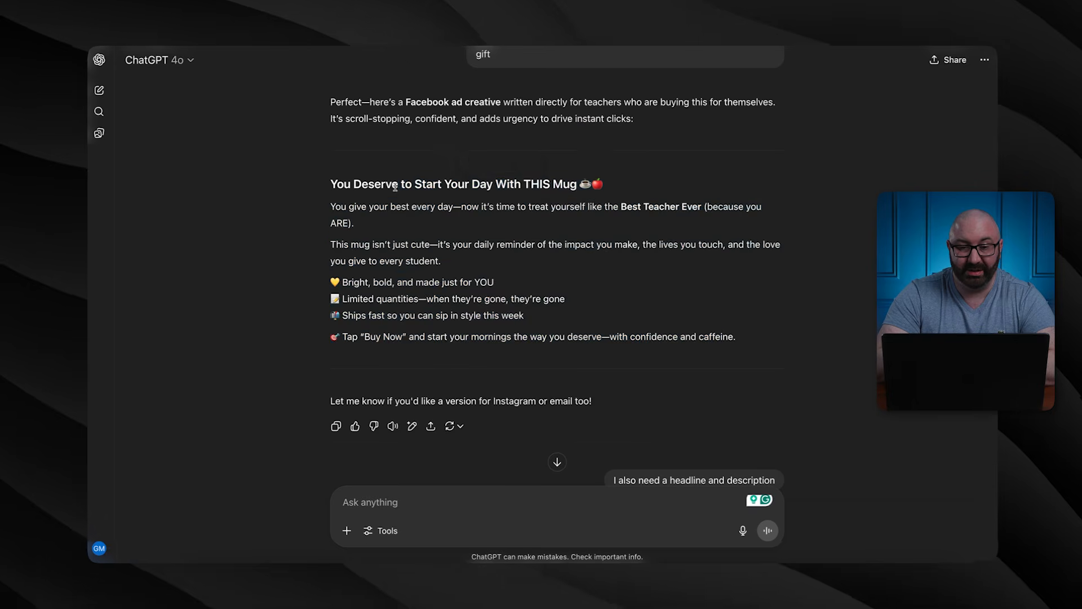
{"action": "scroll", "coordinate": [458, 381], "scroll_direction": "down", "scroll_amount": 6}
{"action": "left_click", "coordinate": [557, 461]}
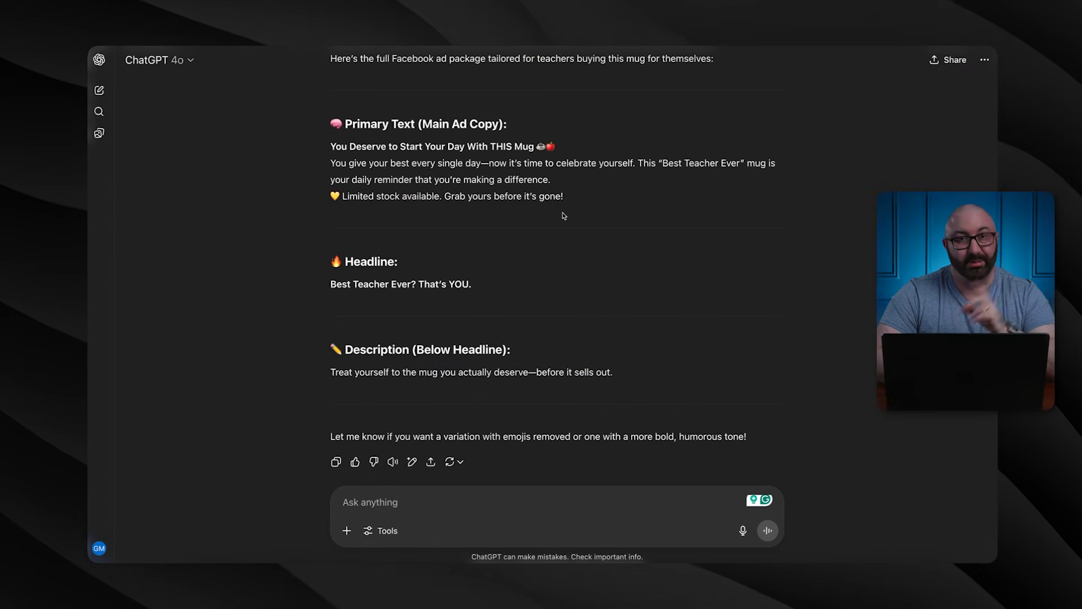
Paste ChatGPT's 'You Deserve to Start Your Day With THIS Mug' copy into the ad's primary text
{"action": "left_click_drag", "start_coordinate": [564, 197], "coordinate": [339, 148]}
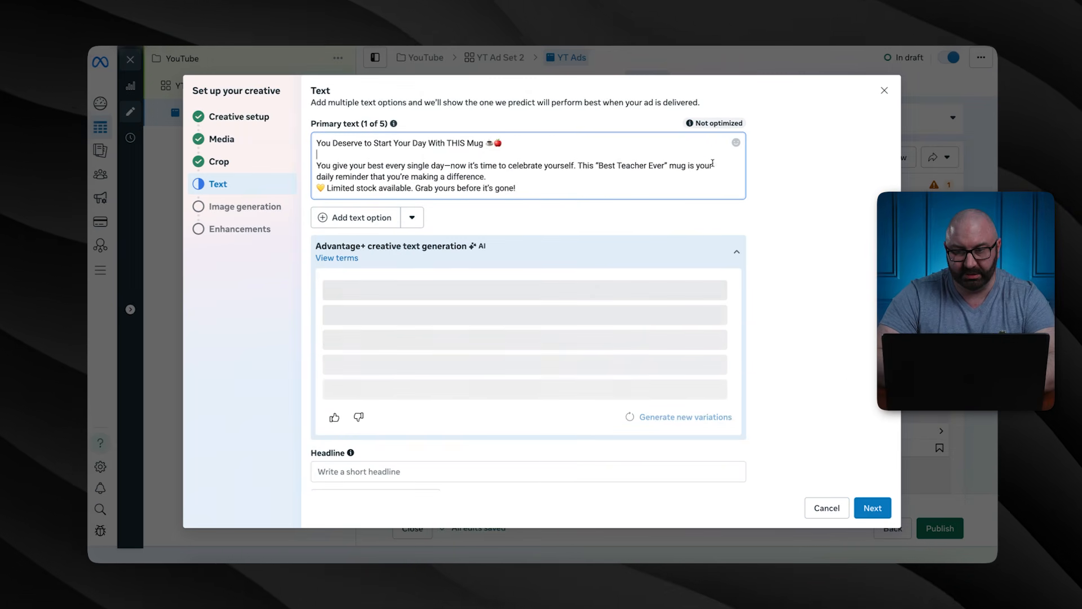
{"action": "key", "text": "Return"}
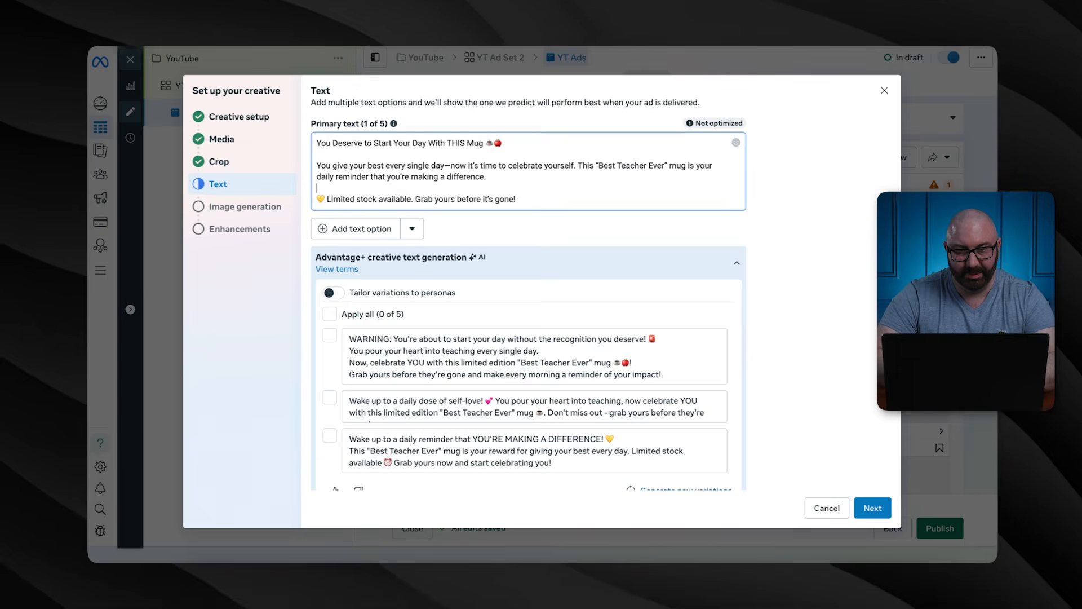
{"action": "key", "text": "ctrl+Tab"}
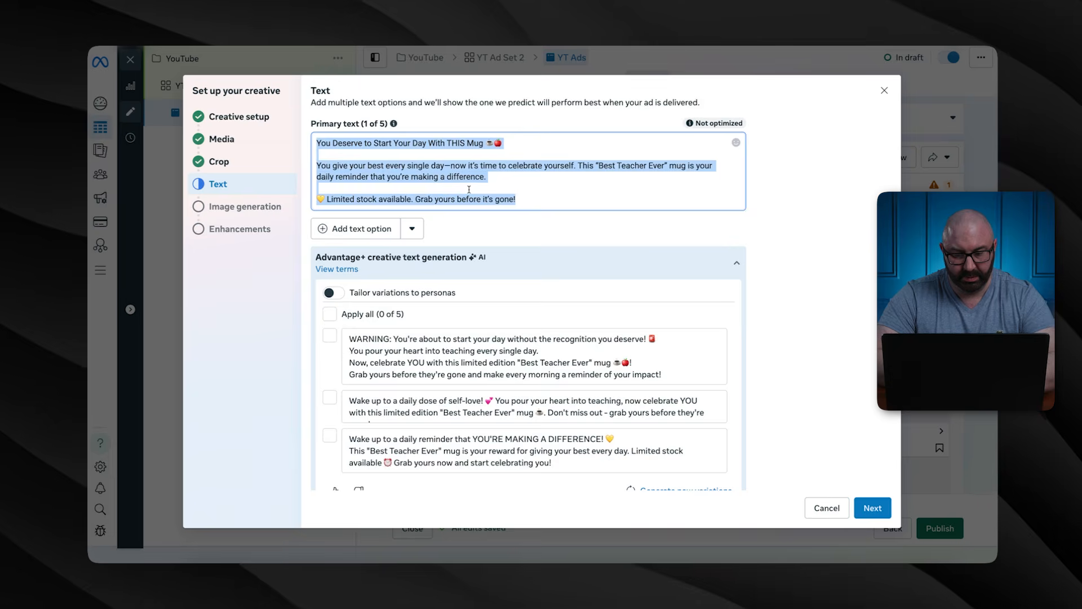
{"action": "type", "text": "You Deserve to Start Your Day With THIS Mug ☕🍎  You give your best every day—now it's time to treat yourself like the Best Teacher Ever (because you ARE).  This mug isn't just cute—it's your daily reminder of the impact you make, the lives you touch, and the love you give to every student.  💛 Bright, bold, and made just for YOU 📝 Limited quantities—when they're gone, they're gone 📦 Ships fast so you can sip in style this week  🎯 Tap \"Buy Now\" and start your mornings the way you deserve—with confidence and caffeine."}
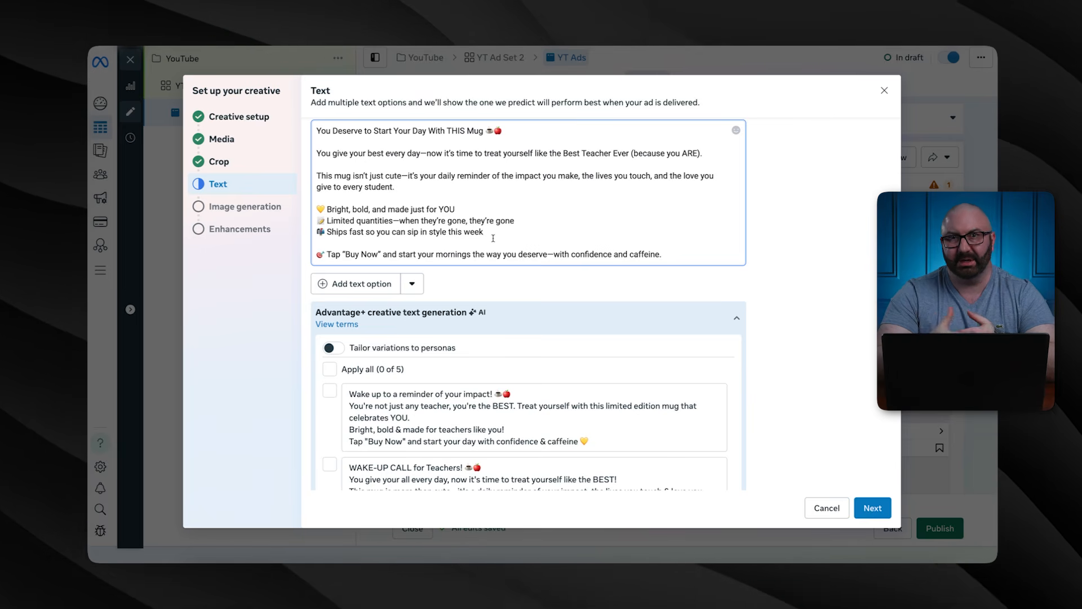
{"action": "scroll", "coordinate": [494, 238], "scroll_direction": "down", "scroll_amount": 5}
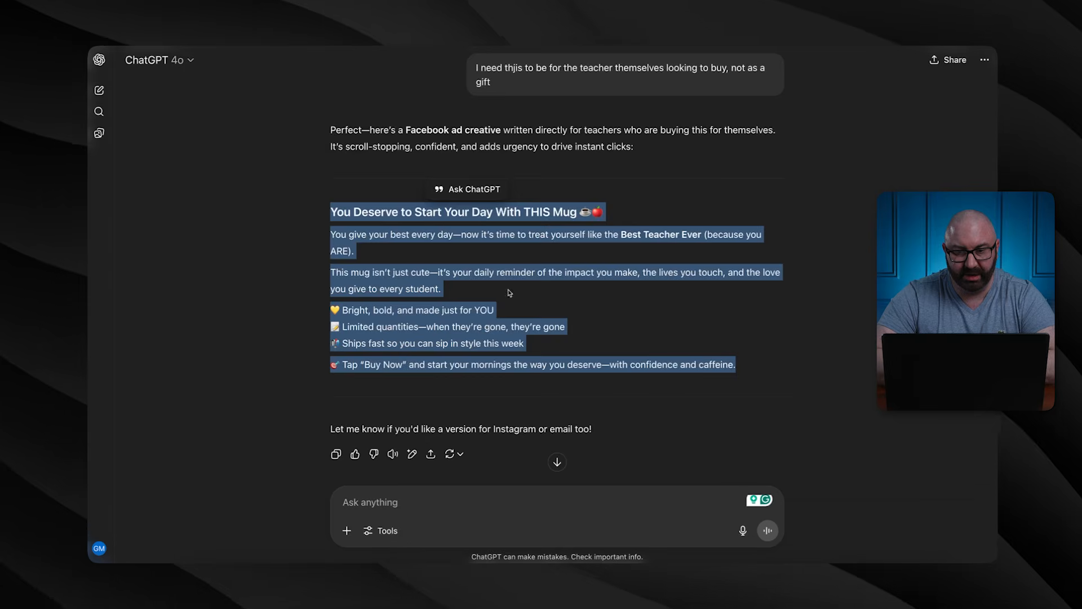
{"action": "scroll", "coordinate": [510, 293], "scroll_direction": "down", "scroll_amount": 8}
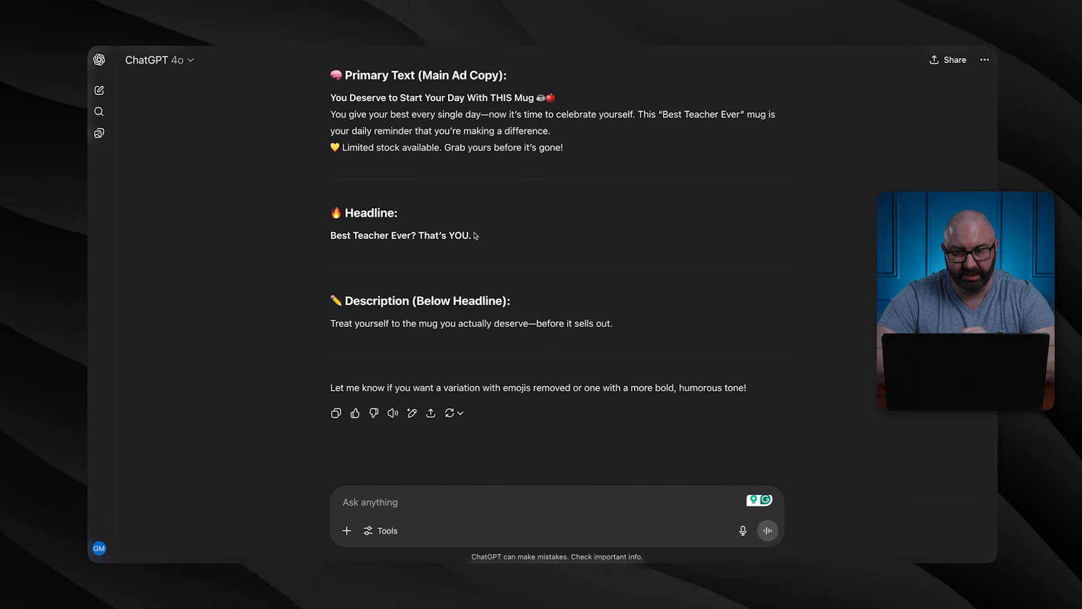
Copy ChatGPT's headline 'Best Teacher Ever? That's YOU.' and selling-out description into the ad's Headline and Description
{"action": "triple_click", "coordinate": [353, 228]}
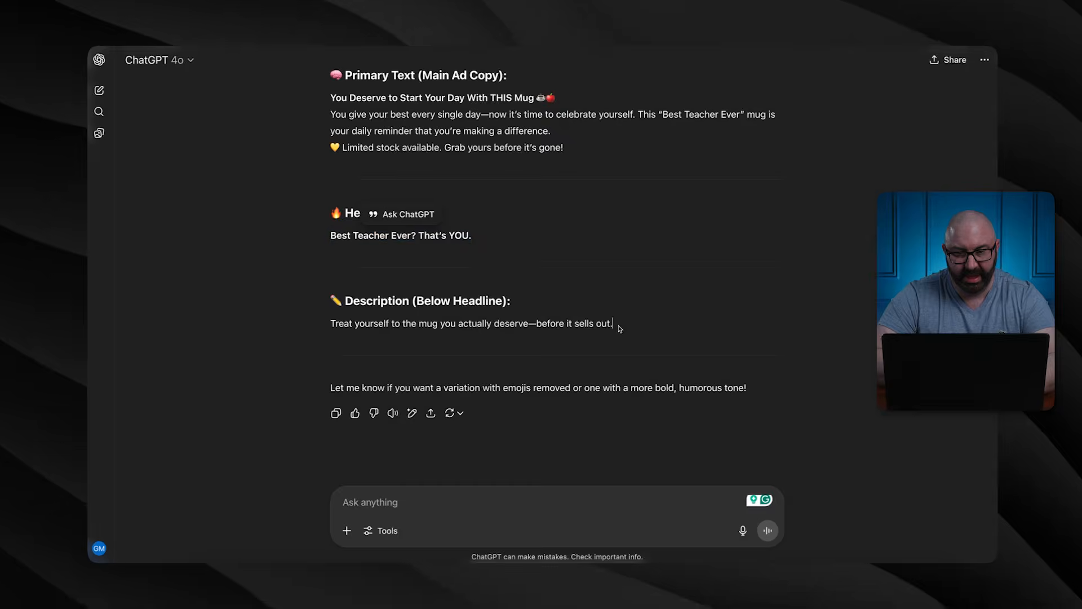
{"action": "left_click_drag", "start_coordinate": [624, 329], "coordinate": [331, 330]}
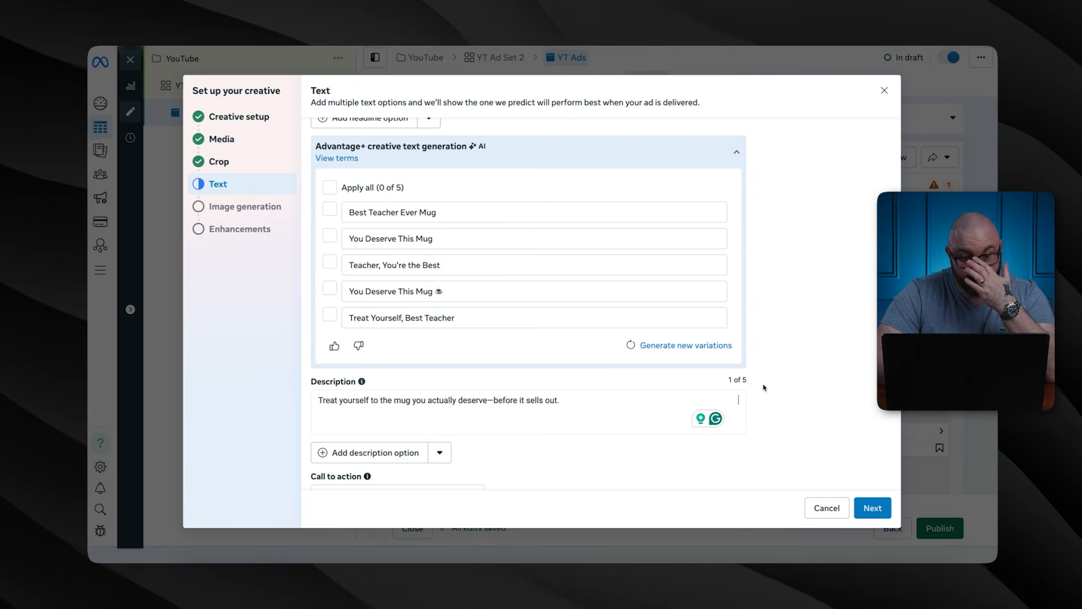
{"action": "scroll", "coordinate": [764, 388], "scroll_direction": "up", "scroll_amount": 5}
{"action": "scroll", "coordinate": [763, 388], "scroll_direction": "up", "scroll_amount": 1}
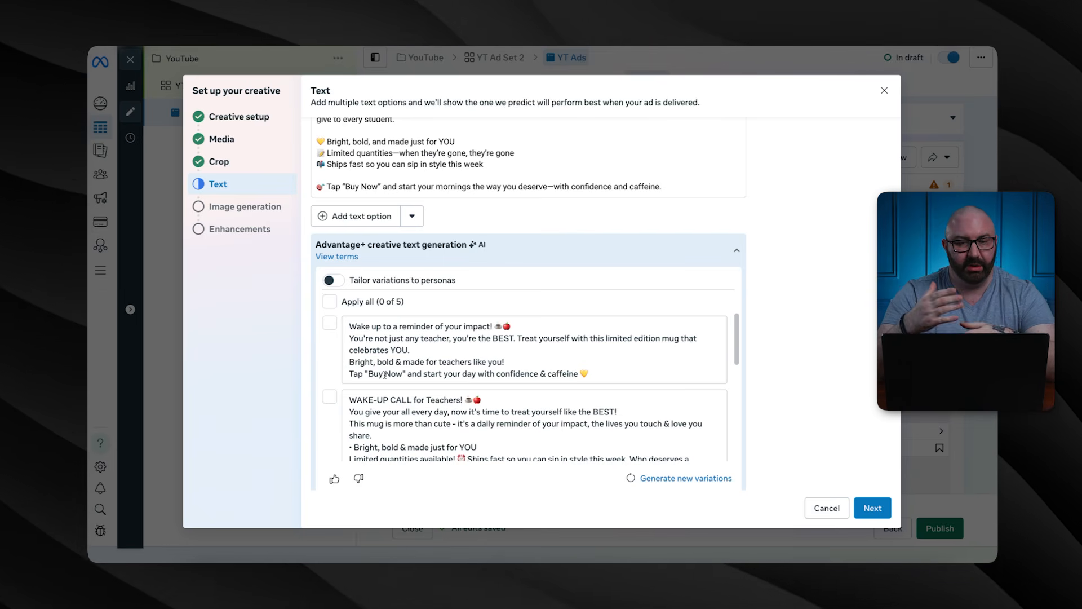
{"action": "scroll", "coordinate": [466, 180], "scroll_direction": "up", "scroll_amount": 2}
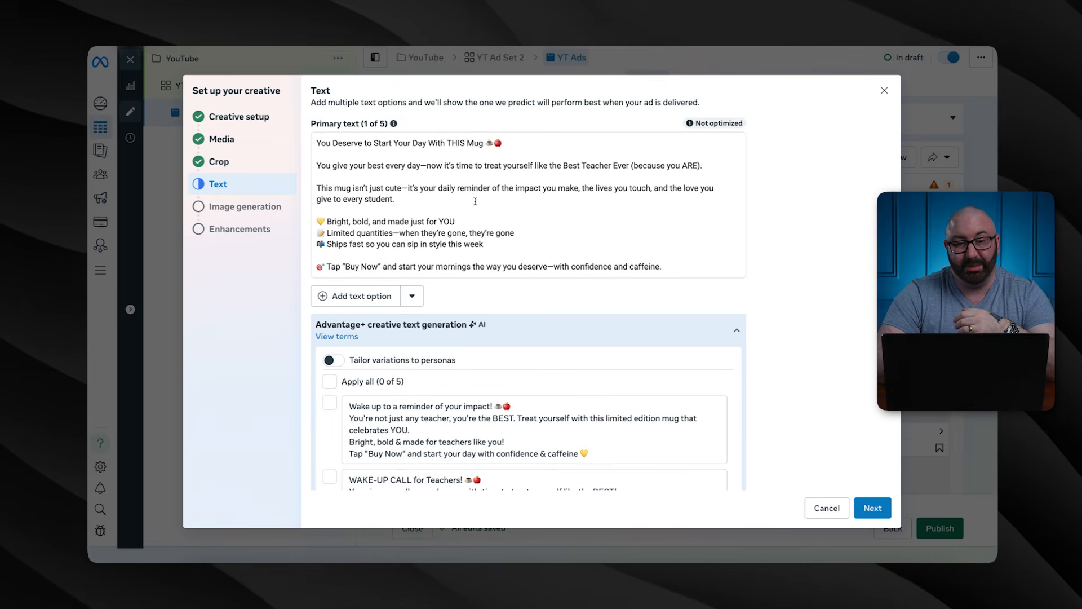
{"action": "scroll", "coordinate": [458, 212], "scroll_direction": "down", "scroll_amount": 3}
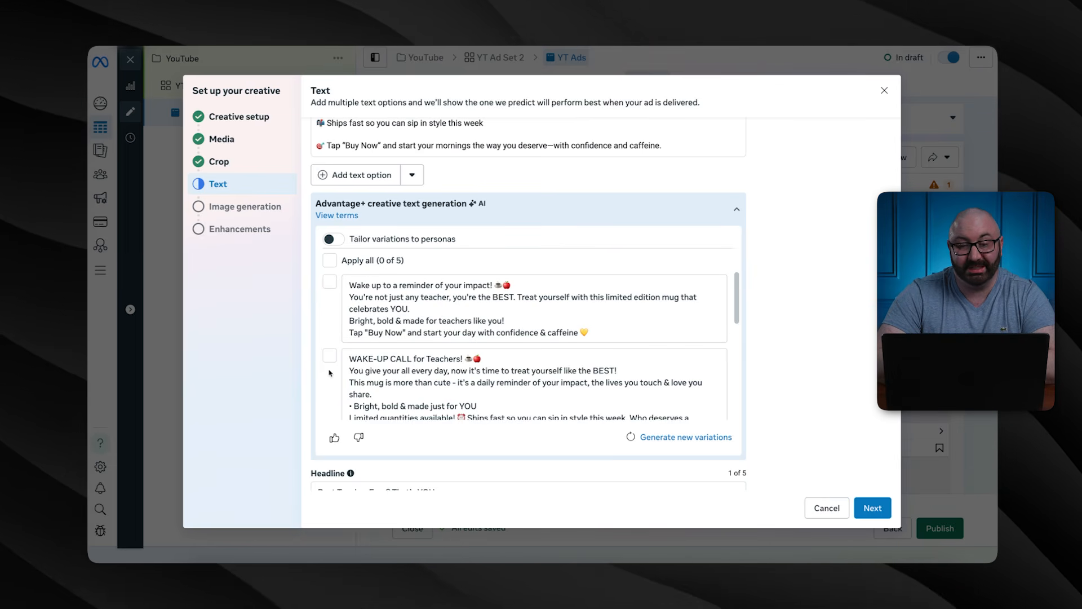
Complete the Text step and skip AI image generation to reach creative enhancements
{"action": "left_click", "coordinate": [873, 508]}
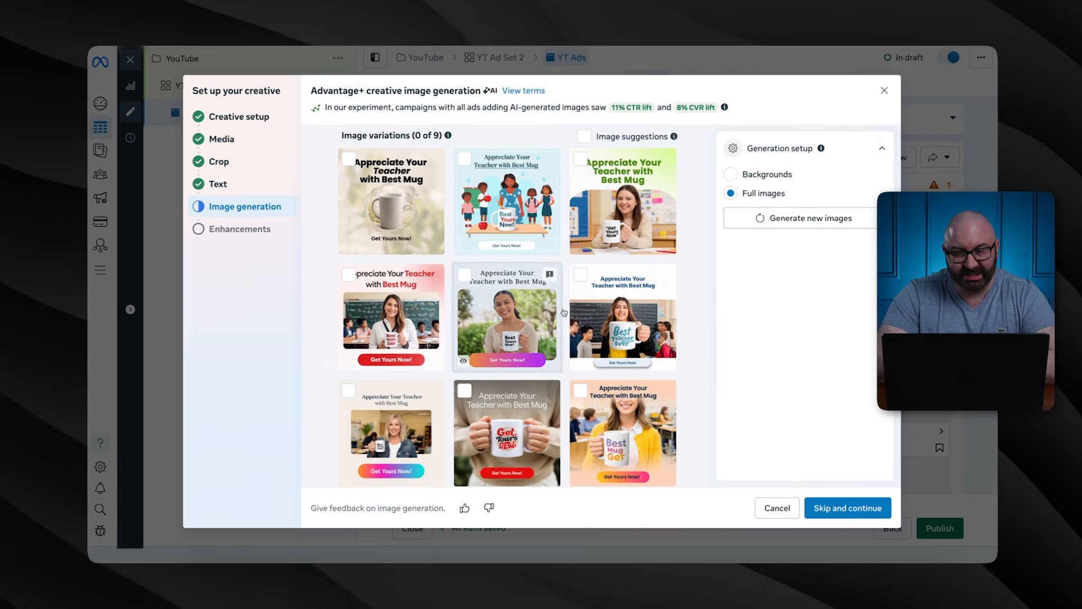
{"action": "scroll", "coordinate": [621, 200], "scroll_direction": "down", "scroll_amount": 1}
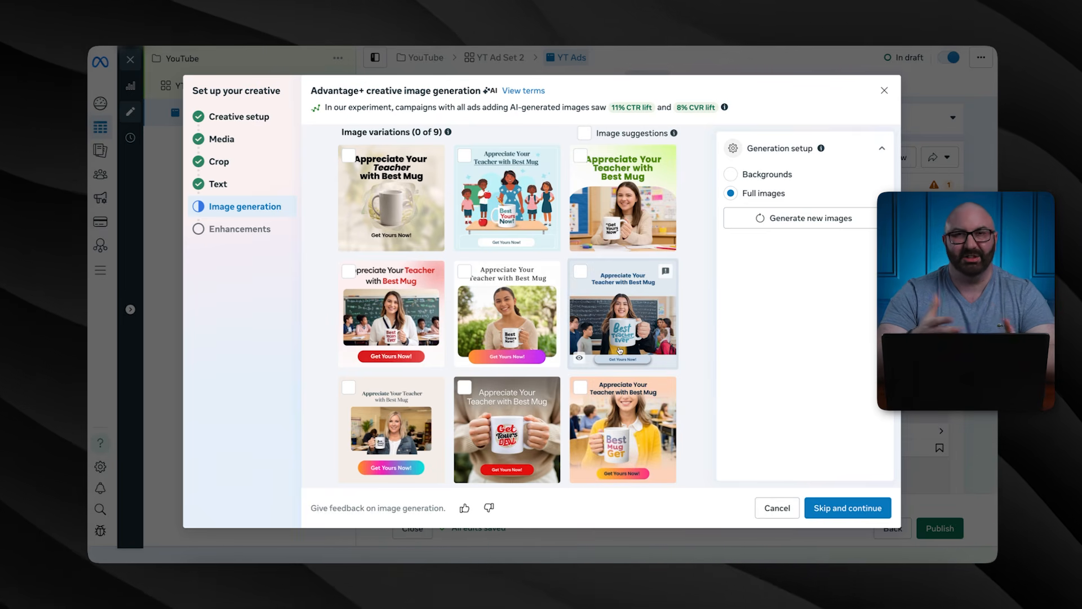
{"action": "left_click", "coordinate": [835, 508]}
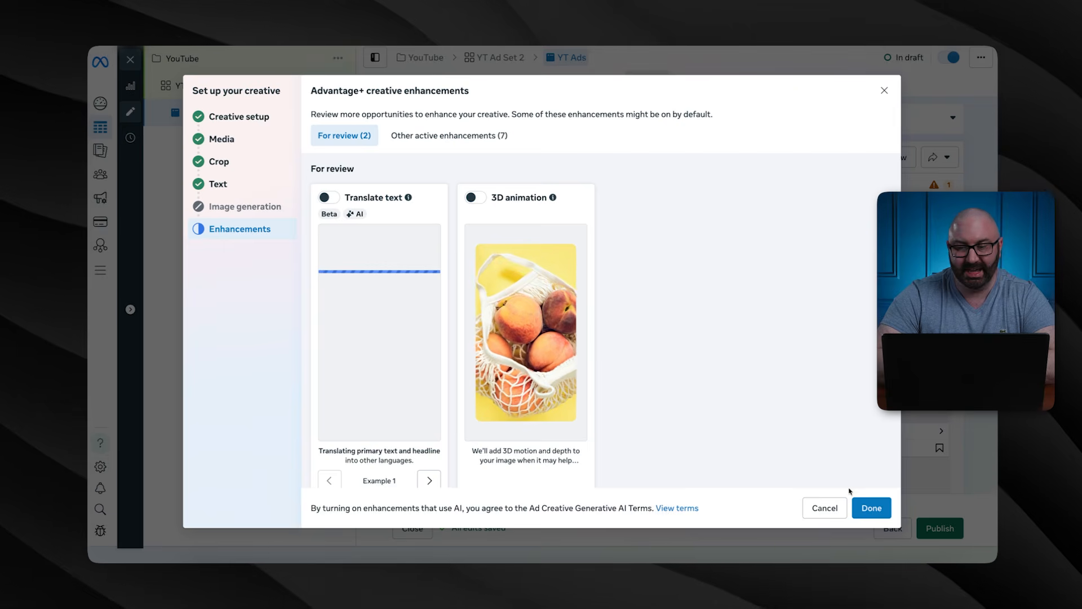
Finish creative setup without enhancements and review the full-text ad previews across Facebook and Instagram placements
{"action": "left_click", "coordinate": [865, 507]}
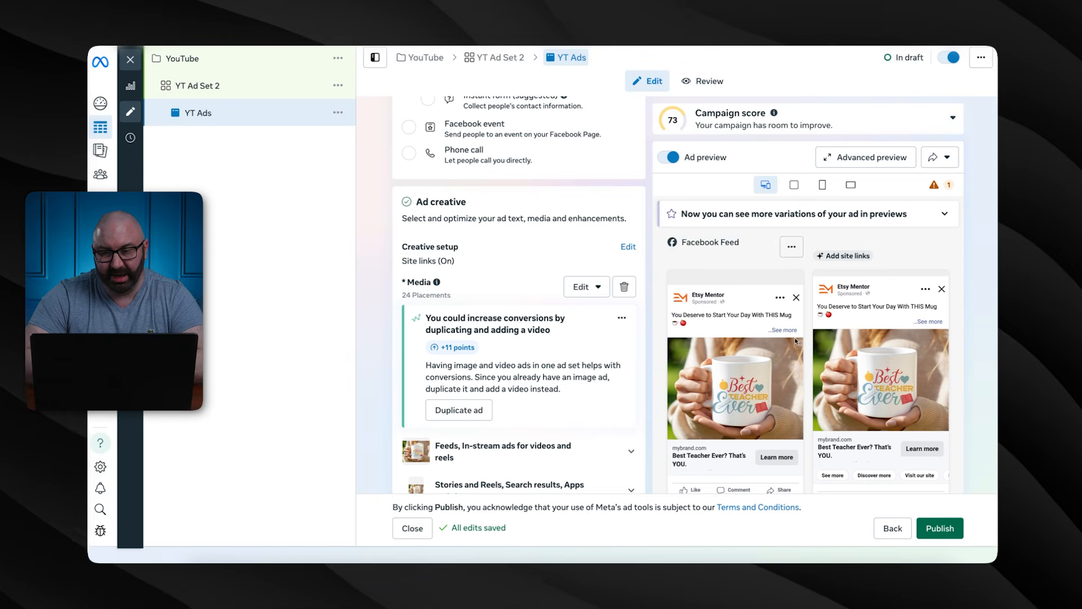
{"action": "scroll", "coordinate": [795, 341], "scroll_direction": "down", "scroll_amount": 2}
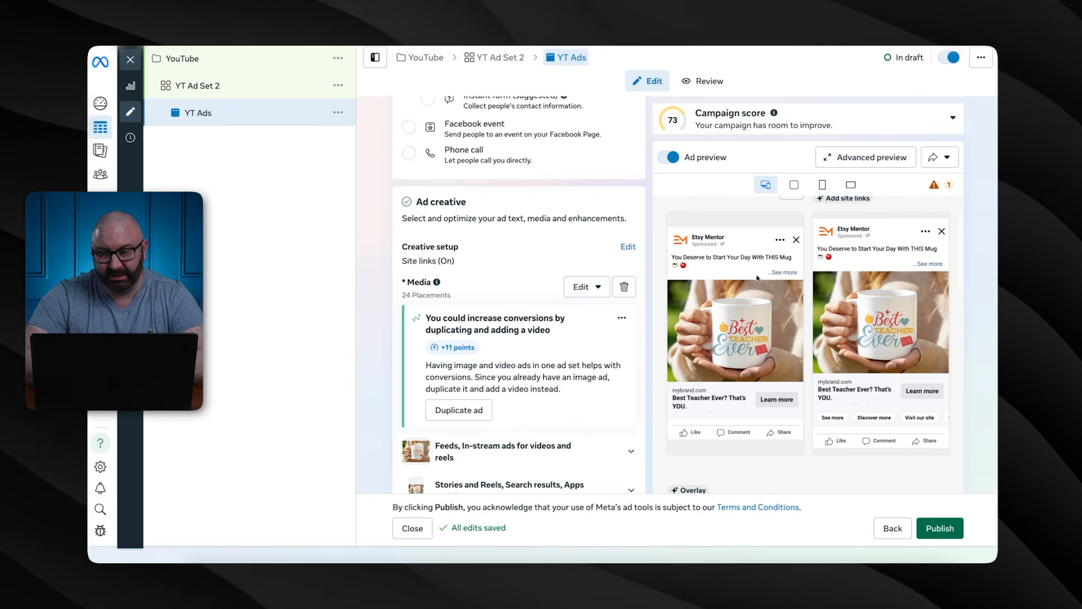
{"action": "left_click", "coordinate": [756, 278]}
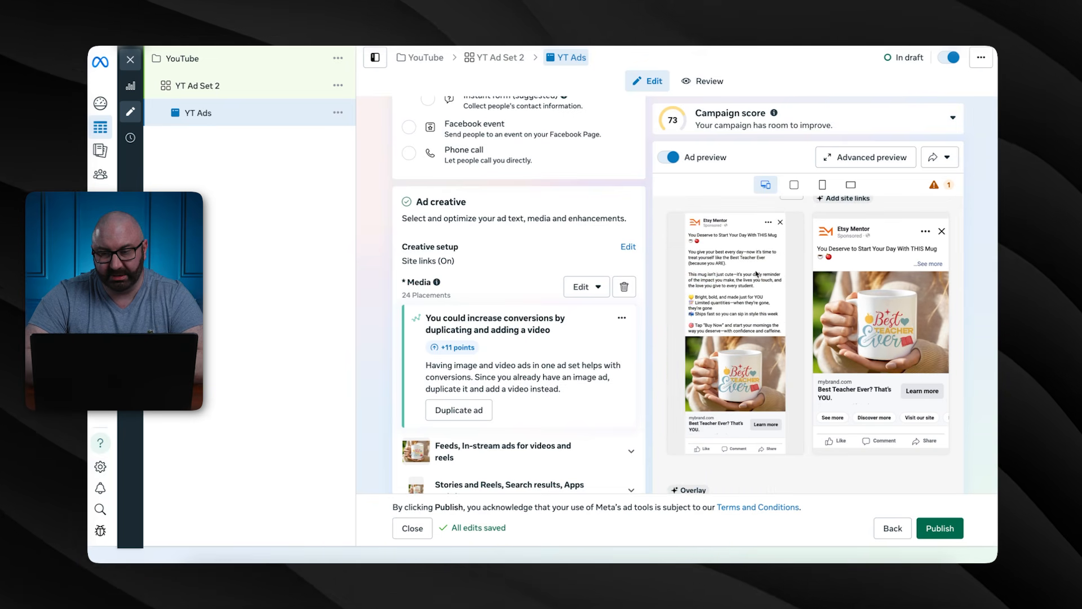
{"action": "scroll", "coordinate": [745, 333], "scroll_direction": "down", "scroll_amount": 2}
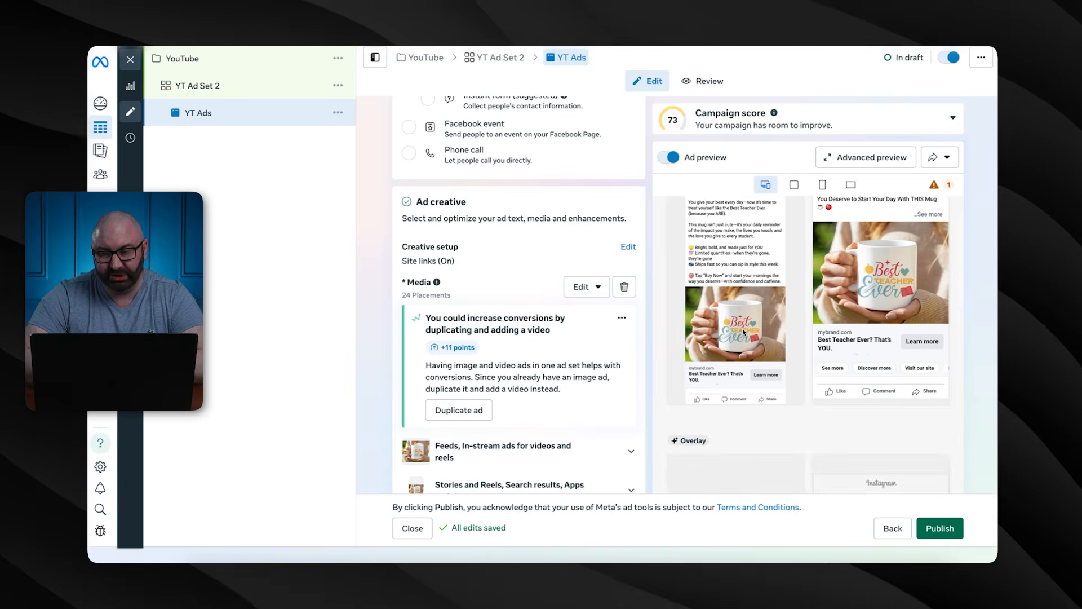
{"action": "scroll", "coordinate": [745, 333], "scroll_direction": "down", "scroll_amount": 8}
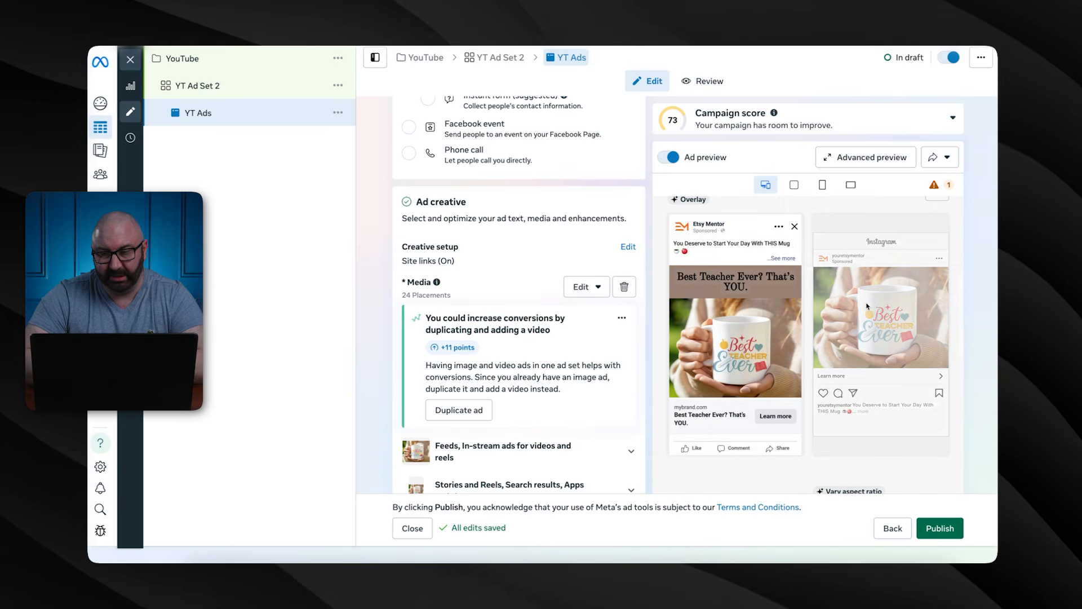
{"action": "scroll", "coordinate": [761, 326], "scroll_direction": "down", "scroll_amount": 10}
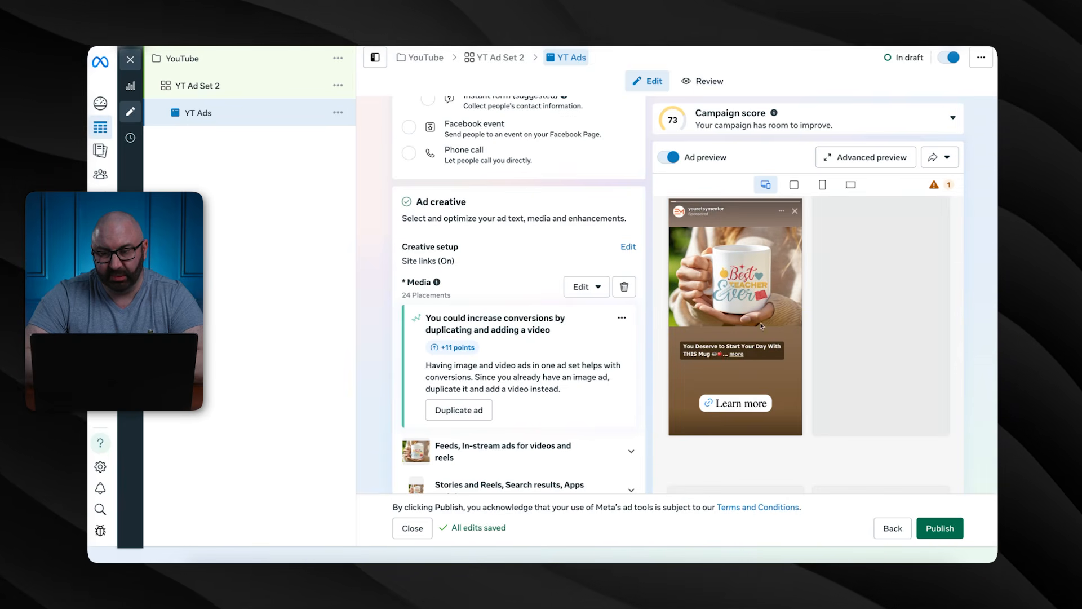
{"action": "scroll", "coordinate": [845, 333], "scroll_direction": "down", "scroll_amount": 8}
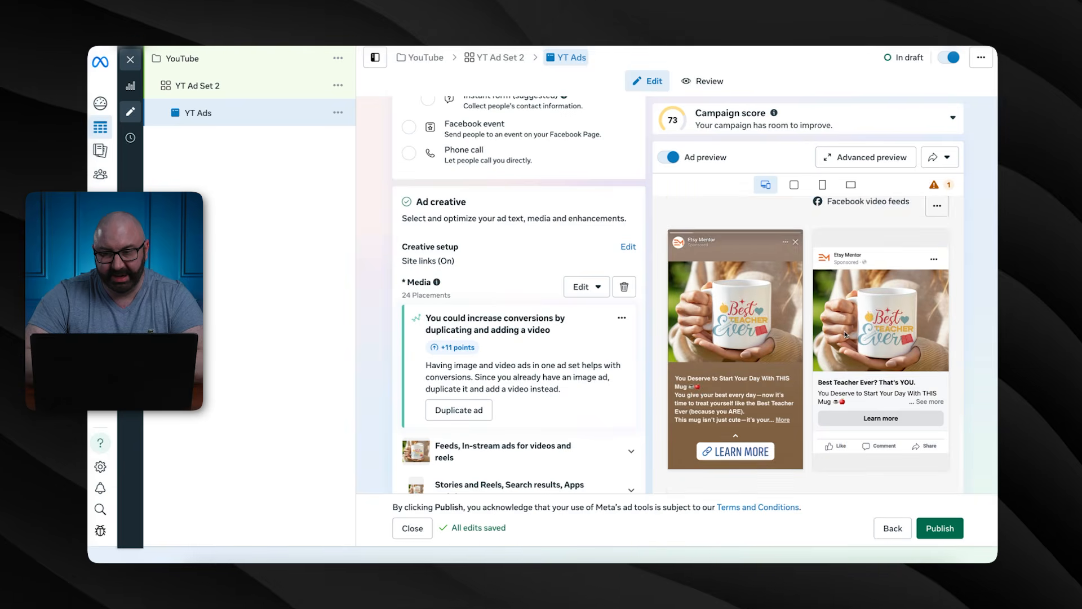
{"action": "scroll", "coordinate": [844, 332], "scroll_direction": "down", "scroll_amount": 10}
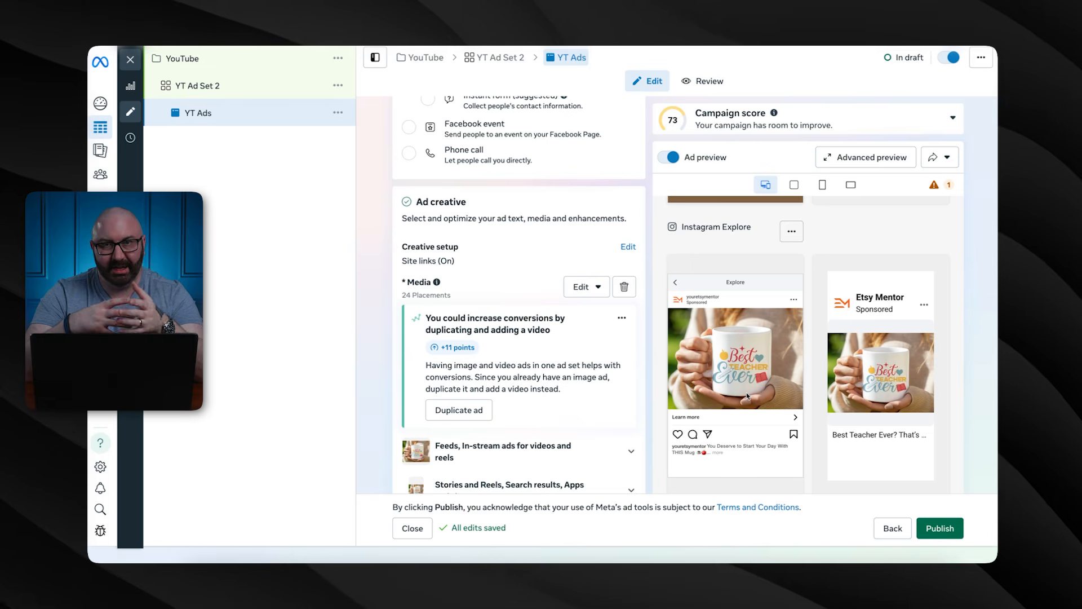
{"action": "scroll", "coordinate": [747, 395], "scroll_direction": "up", "scroll_amount": 10}
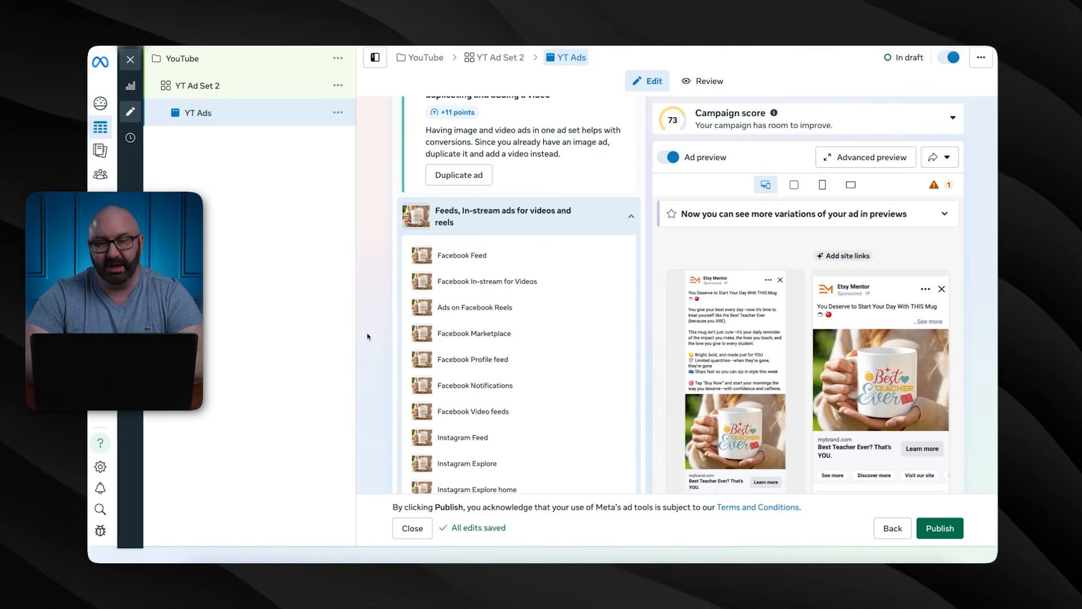
Scroll down to the Languages and Tracking sections to confirm translation is off and no URL parameters are set
{"action": "scroll", "coordinate": [367, 336], "scroll_direction": "down", "scroll_amount": 10}
{"action": "scroll", "coordinate": [367, 337], "scroll_direction": "down", "scroll_amount": 15}
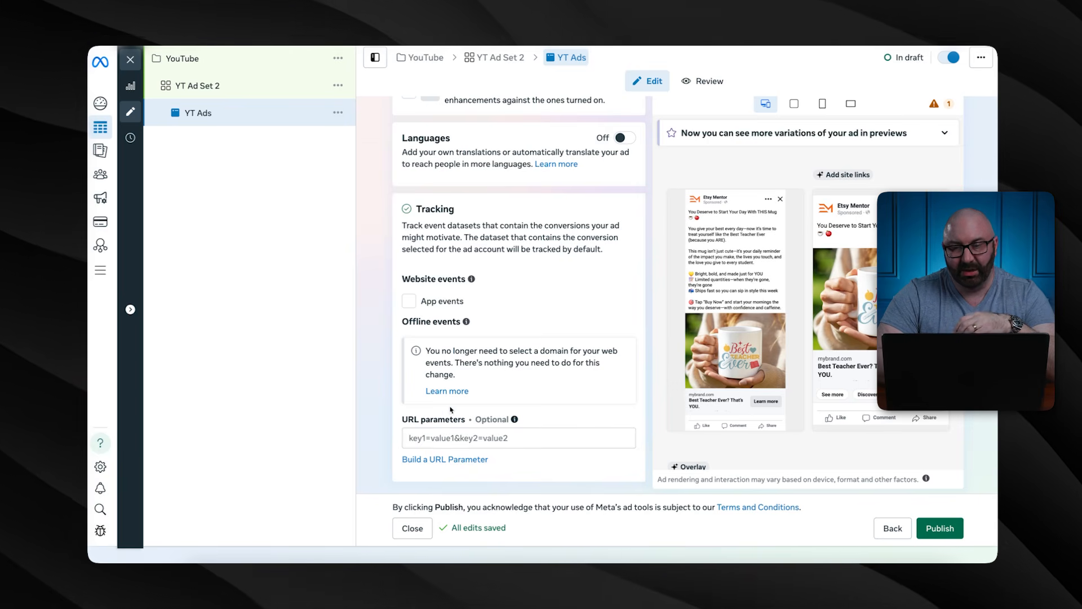
Start leaving the YT Ads draft for the EverBee Course campaign report
{"action": "mouse_move", "coordinate": [769, 335]}
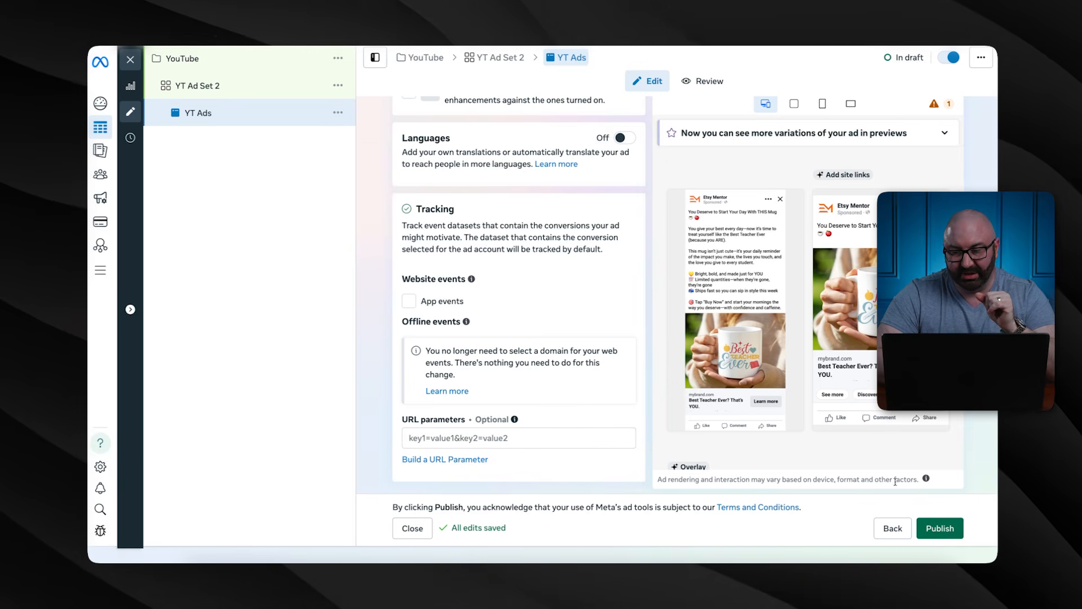